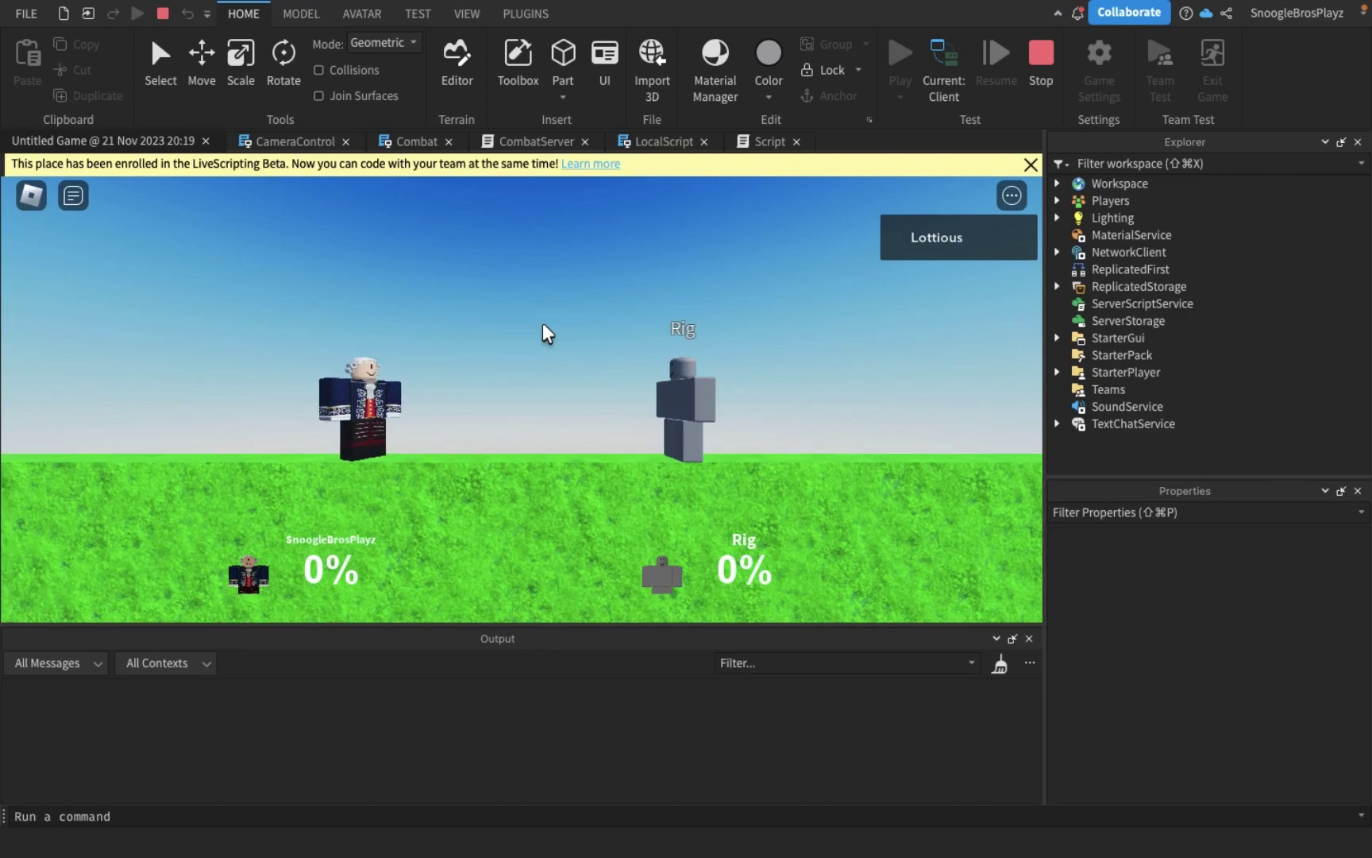
Step: Turn the character toward Rig and jump once before ending the play test
{"action": "key", "text": "d"}
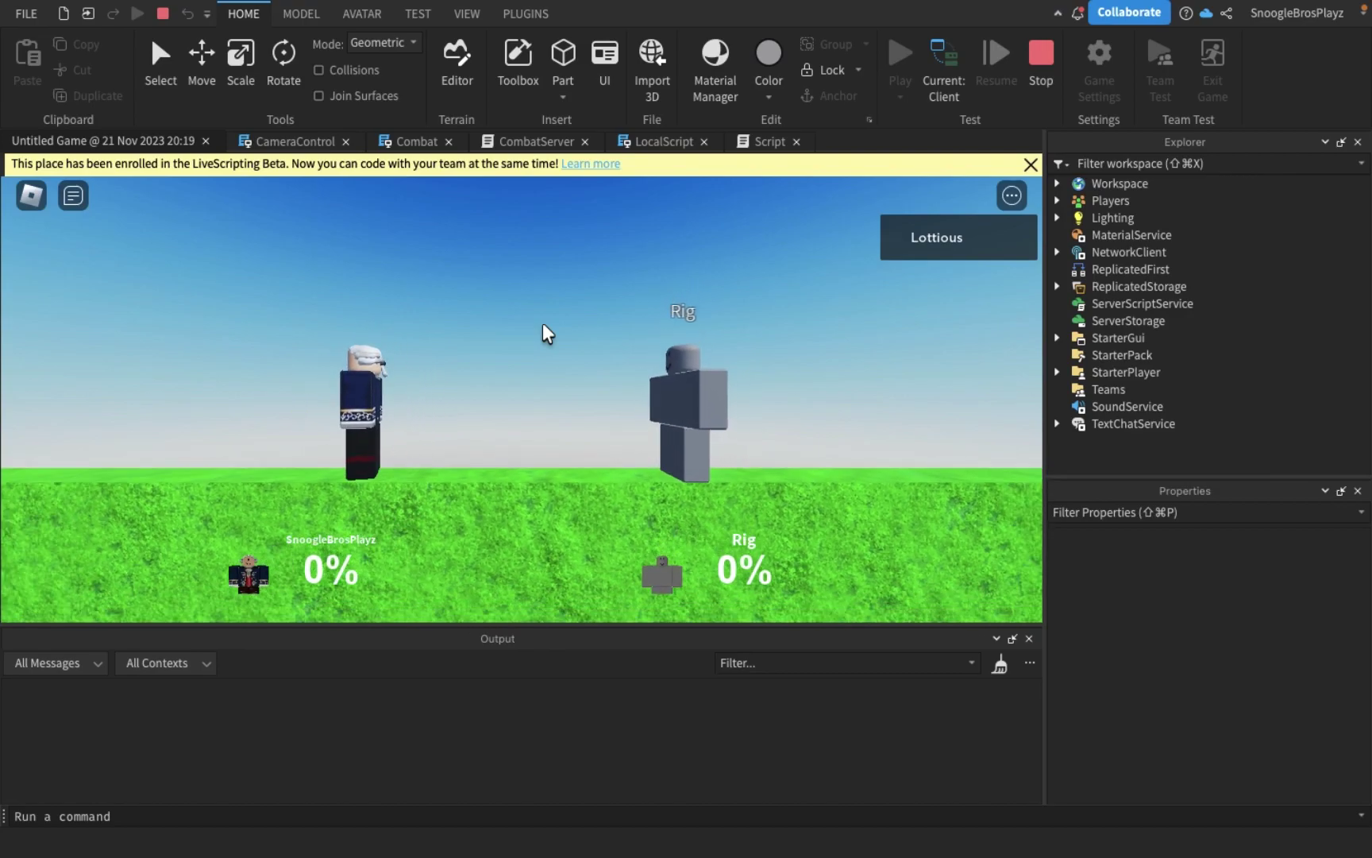
{"action": "scroll", "coordinate": [544, 333], "scroll_direction": "down", "scroll_amount": 5}
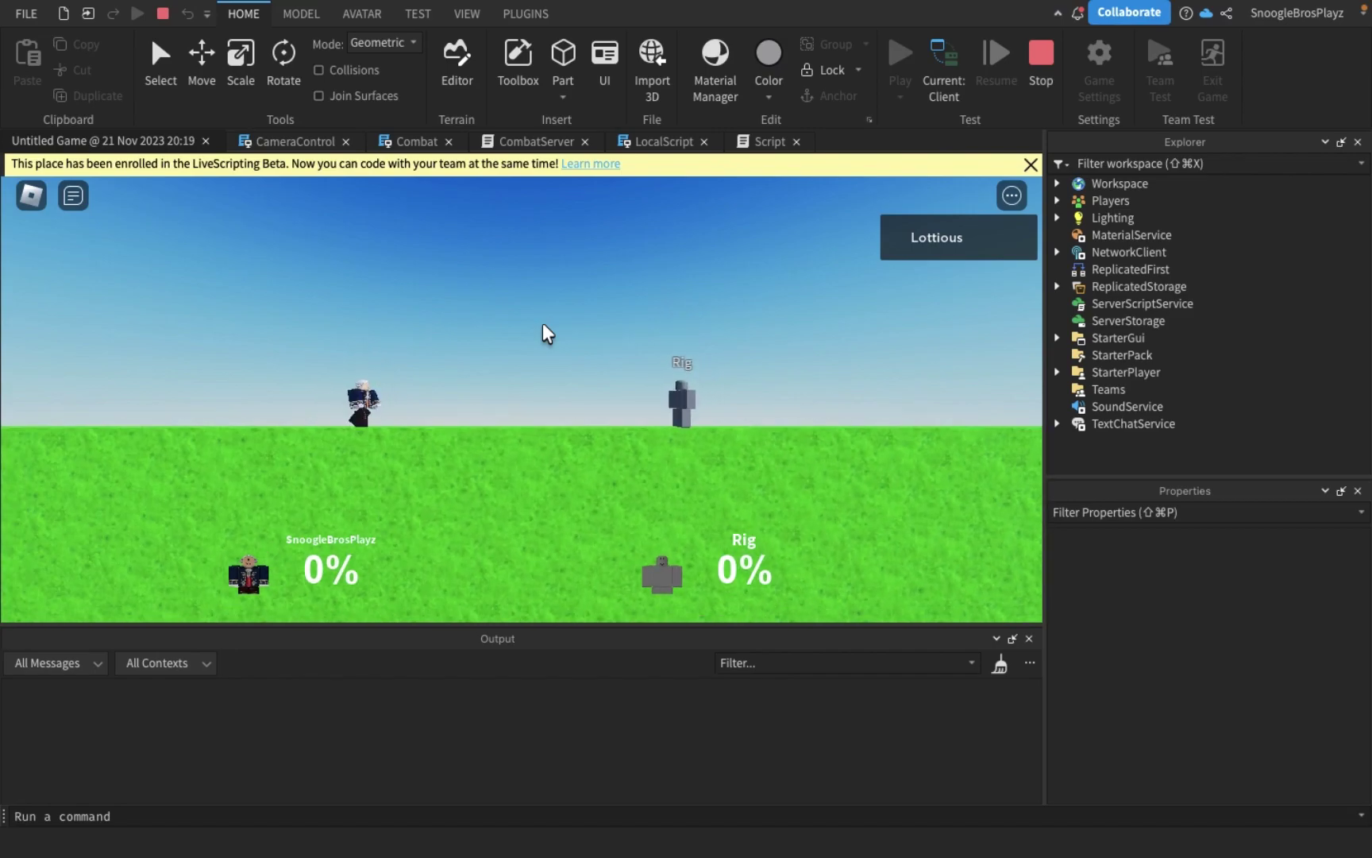
{"action": "scroll", "coordinate": [543, 334], "scroll_direction": "up", "scroll_amount": 2}
{"action": "scroll", "coordinate": [544, 334], "scroll_direction": "up", "scroll_amount": 2}
{"action": "scroll", "coordinate": [543, 333], "scroll_direction": "up", "scroll_amount": 1}
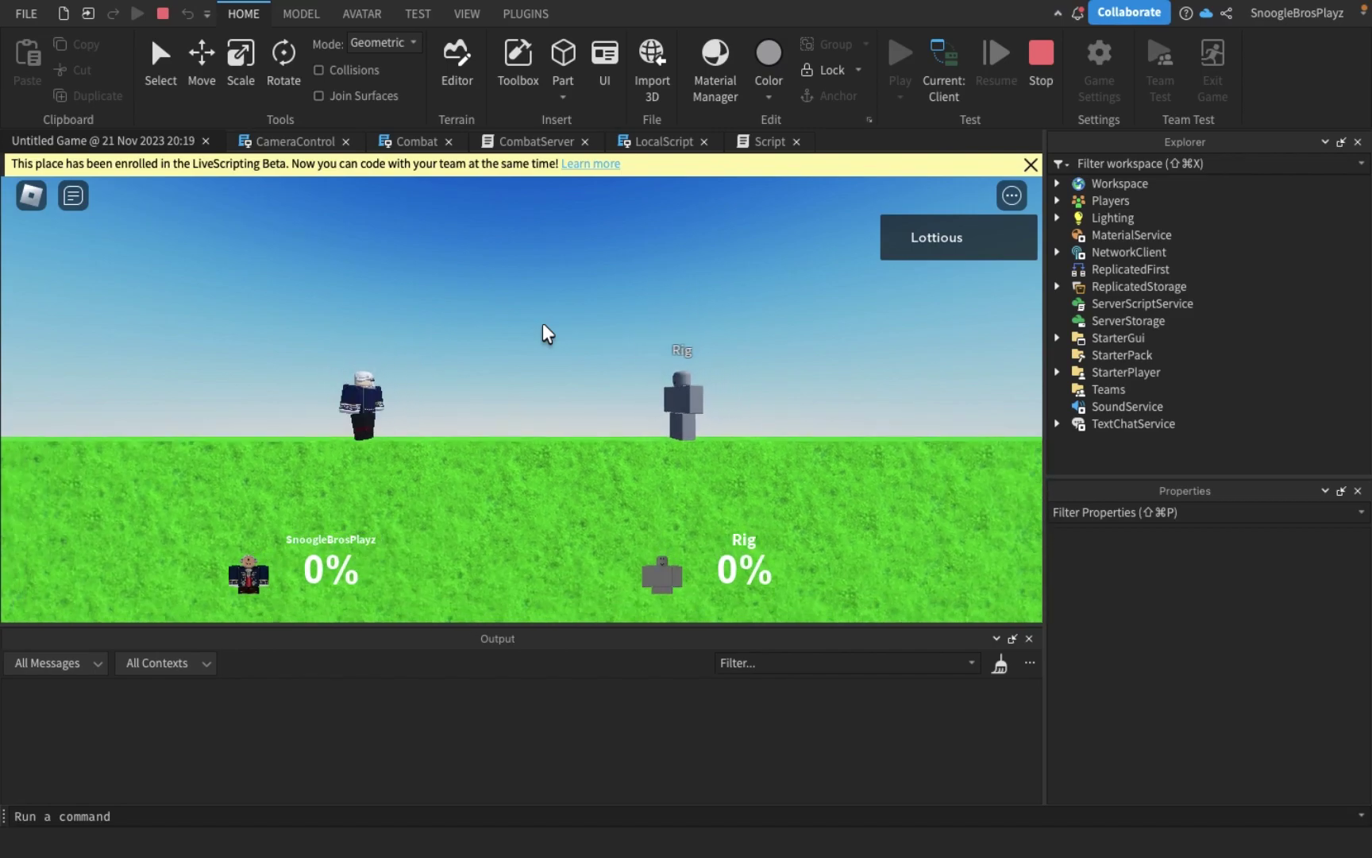
{"action": "scroll", "coordinate": [543, 333], "scroll_direction": "down", "scroll_amount": 2}
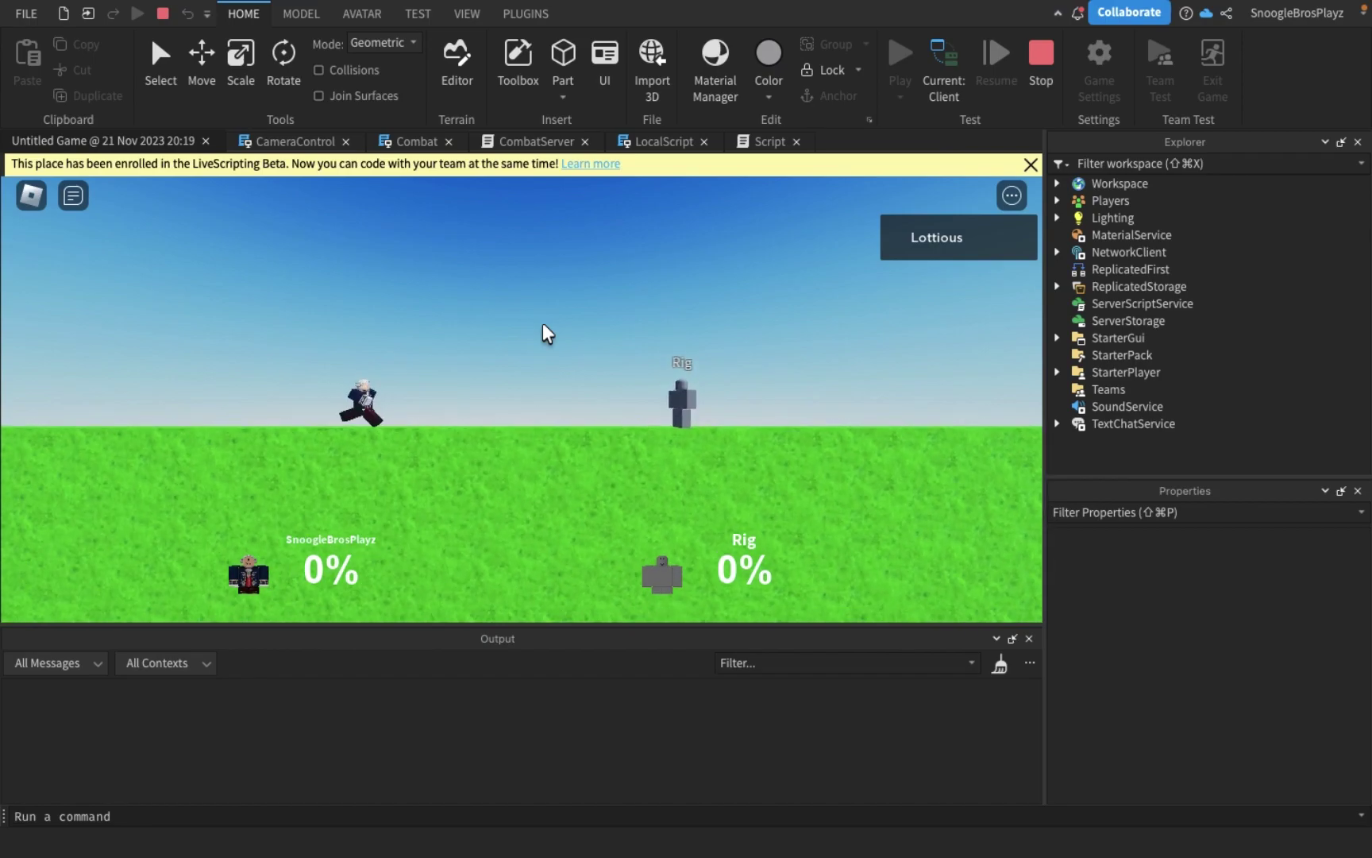
{"action": "scroll", "coordinate": [543, 334], "scroll_direction": "up", "scroll_amount": 1}
{"action": "scroll", "coordinate": [543, 334], "scroll_direction": "up", "scroll_amount": 2}
{"action": "scroll", "coordinate": [544, 333], "scroll_direction": "up", "scroll_amount": 1}
{"action": "scroll", "coordinate": [543, 334], "scroll_direction": "down", "scroll_amount": 1}
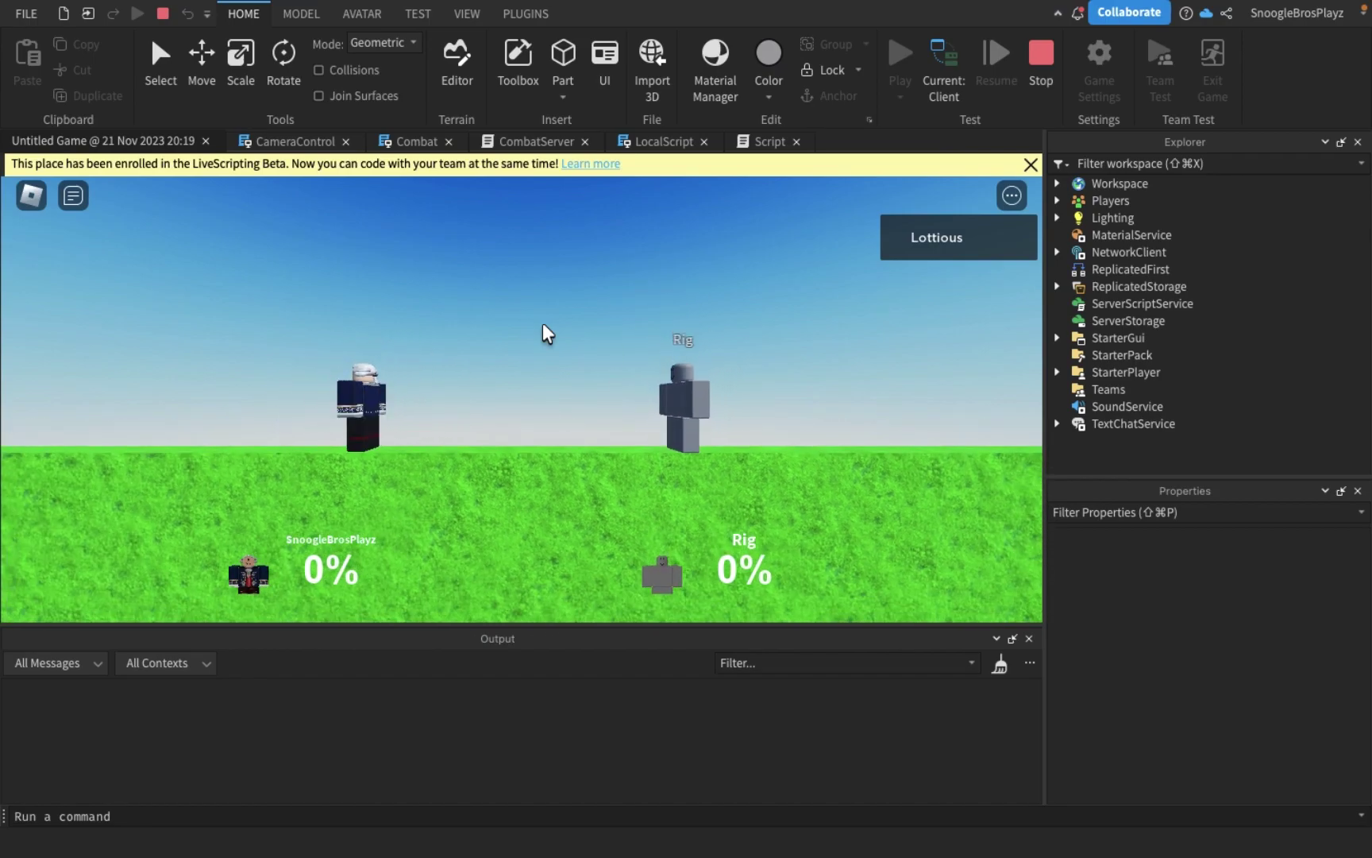
{"action": "scroll", "coordinate": [544, 334], "scroll_direction": "down", "scroll_amount": 3}
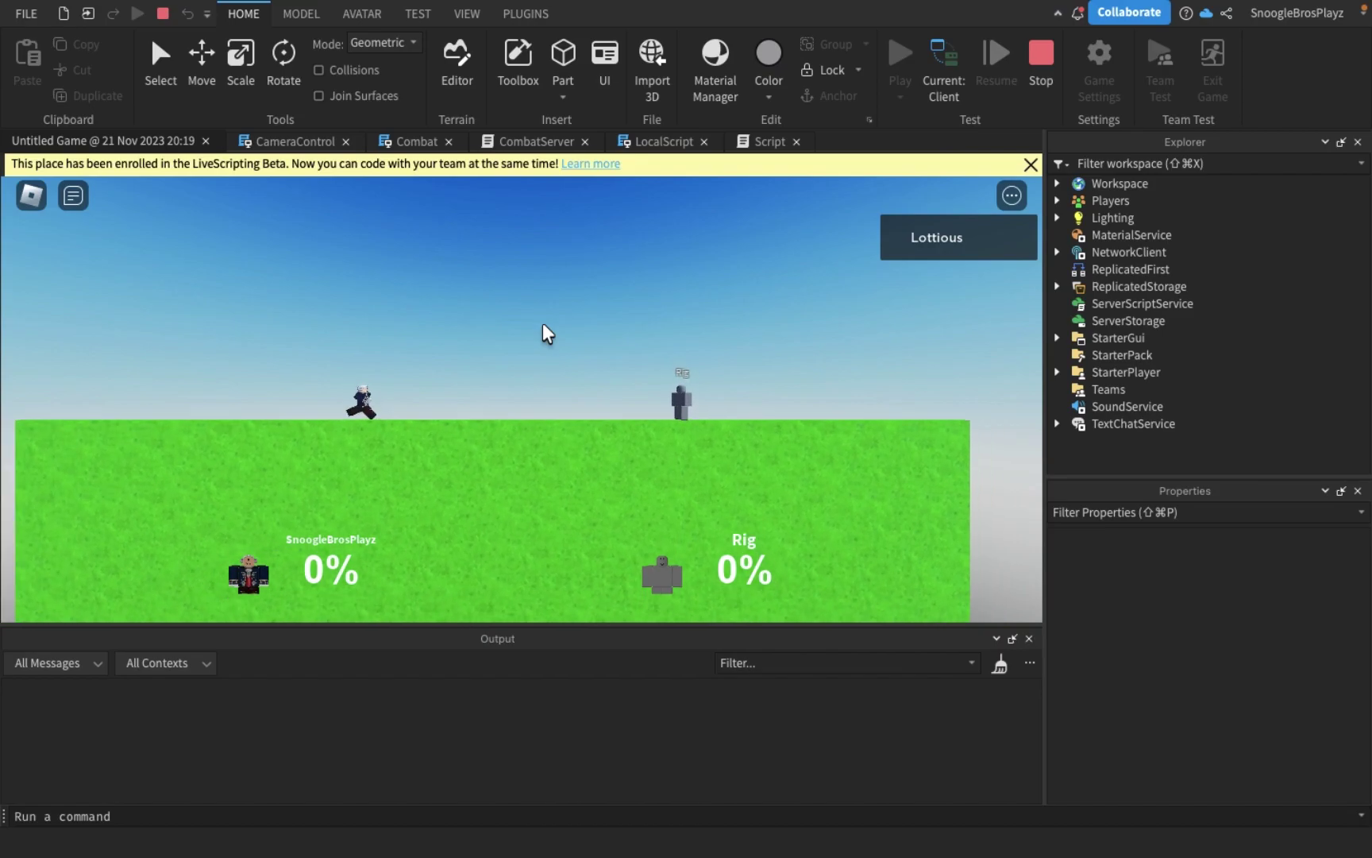
{"action": "scroll", "coordinate": [544, 334], "scroll_direction": "up", "scroll_amount": 1}
{"action": "scroll", "coordinate": [544, 334], "scroll_direction": "up", "scroll_amount": 1}
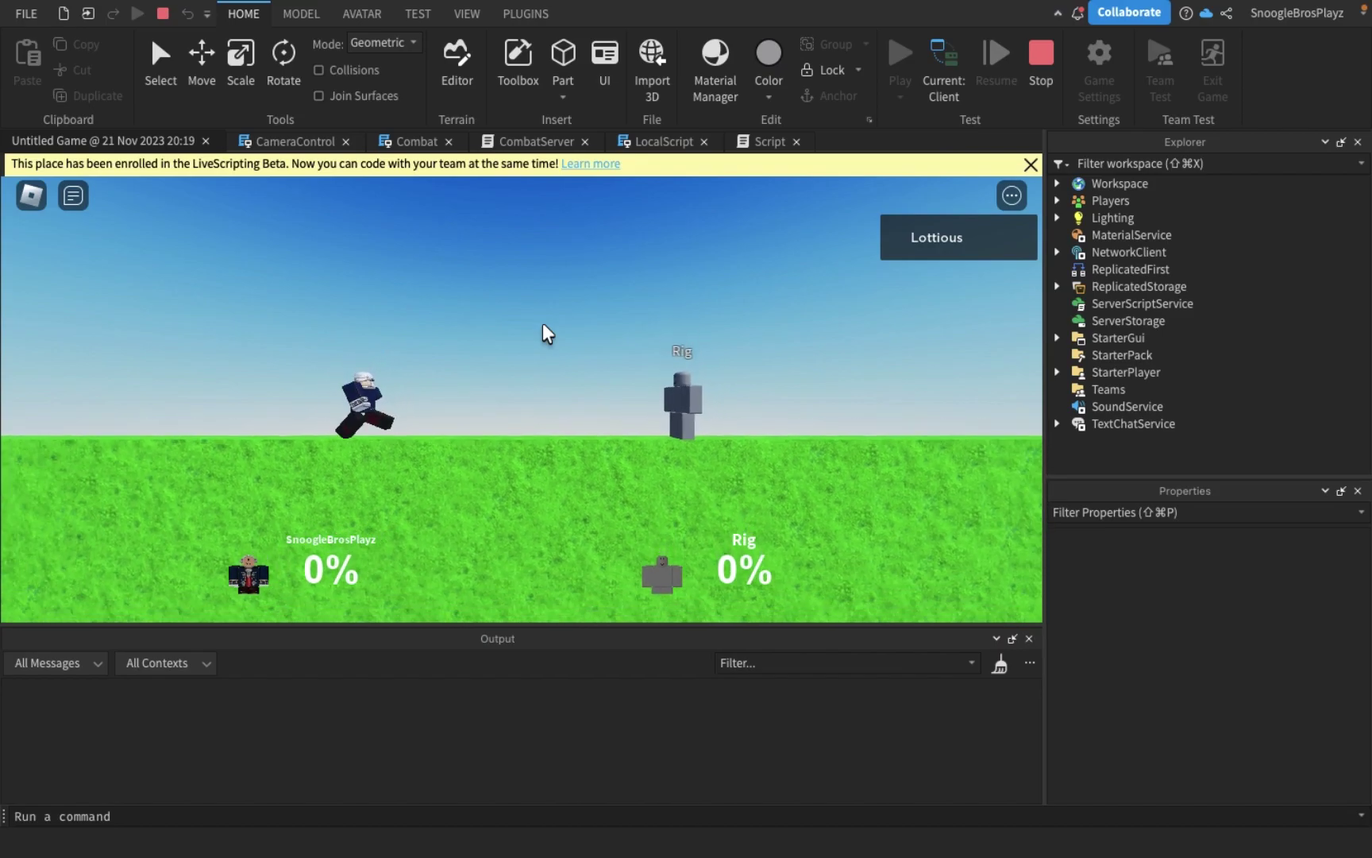
{"action": "scroll", "coordinate": [544, 333], "scroll_direction": "down", "scroll_amount": 1}
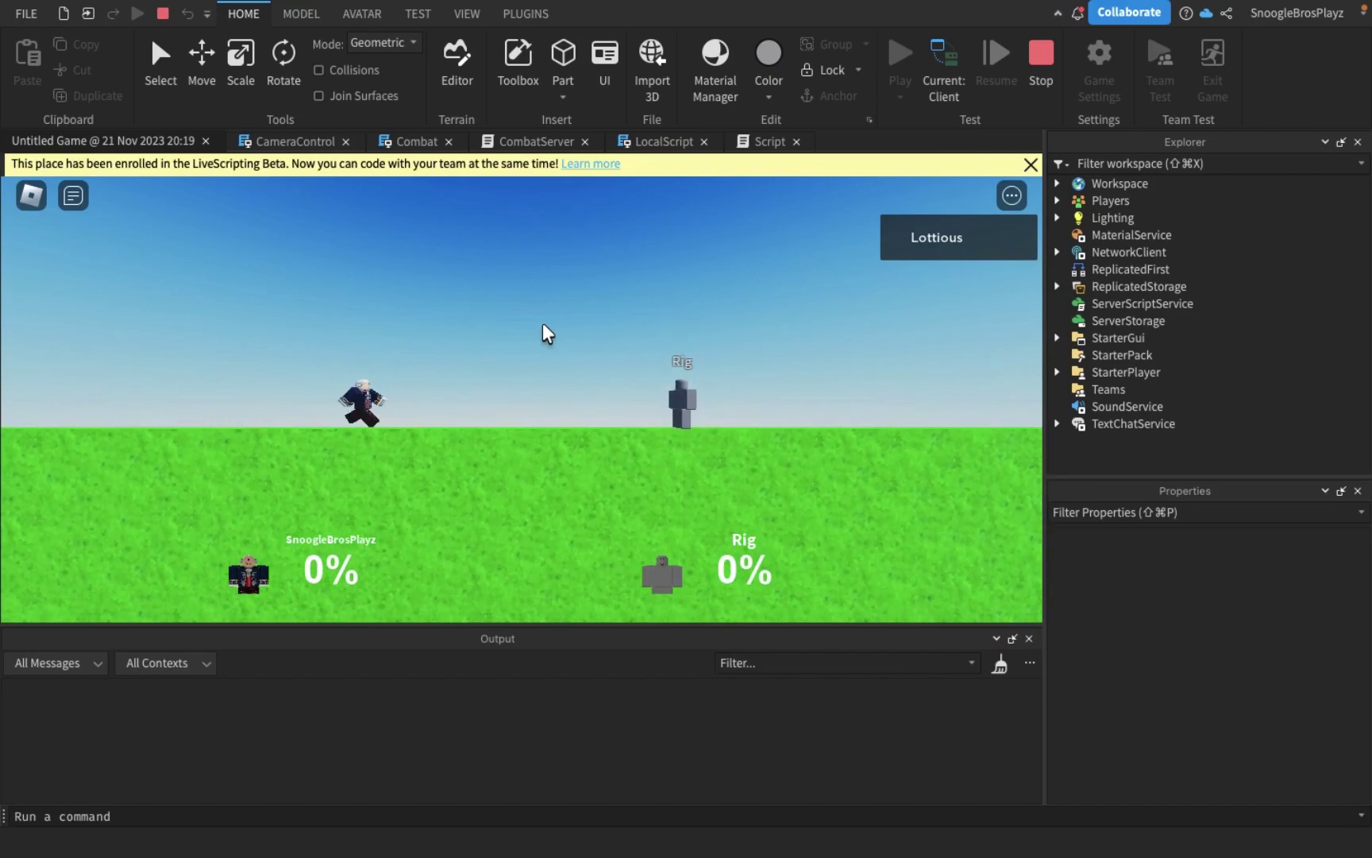
{"action": "scroll", "coordinate": [543, 334], "scroll_direction": "up", "scroll_amount": 1}
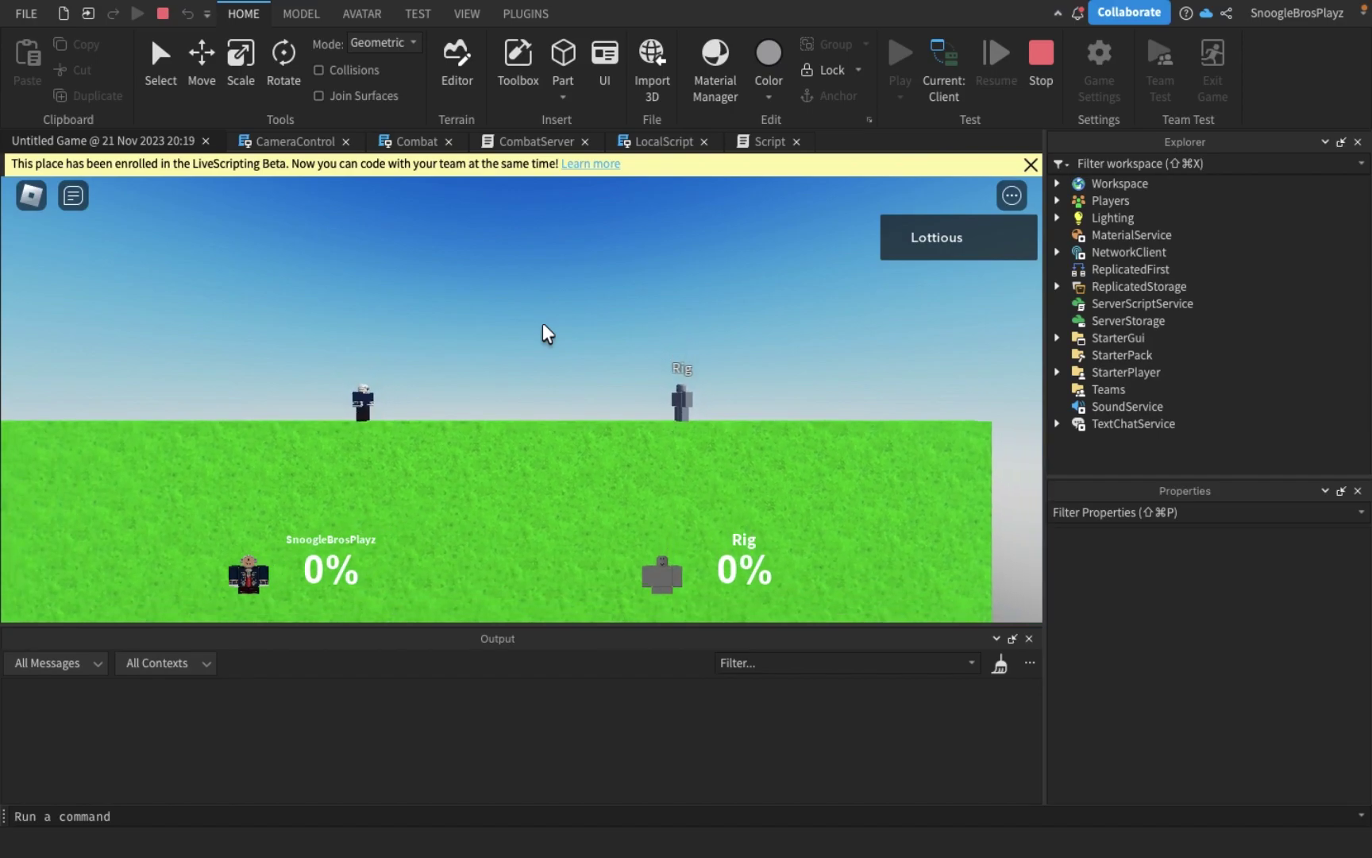
{"action": "scroll", "coordinate": [544, 334], "scroll_direction": "up", "scroll_amount": 2}
{"action": "scroll", "coordinate": [544, 334], "scroll_direction": "up", "scroll_amount": 2}
{"action": "scroll", "coordinate": [544, 334], "scroll_direction": "down", "scroll_amount": 2}
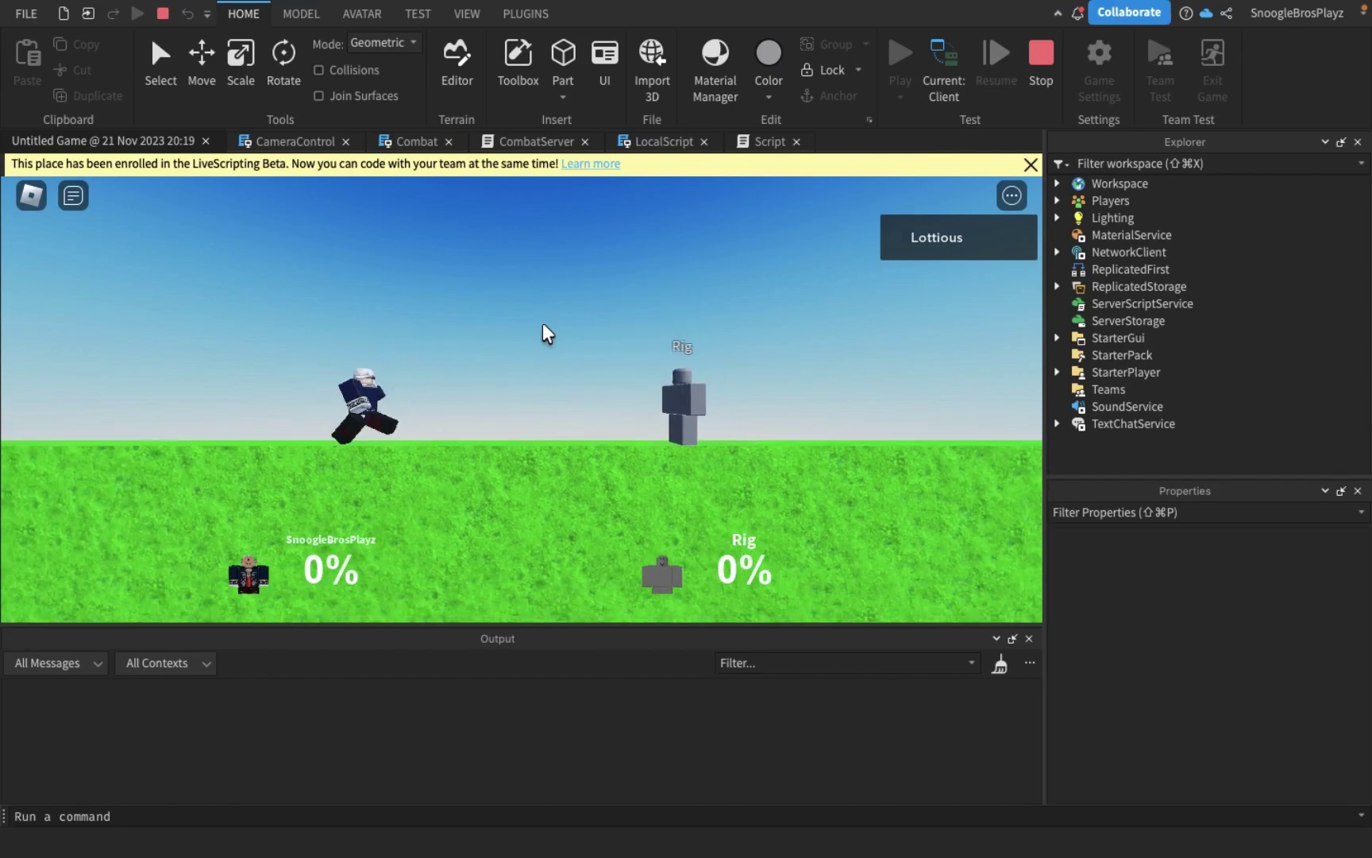
{"action": "scroll", "coordinate": [544, 334], "scroll_direction": "down", "scroll_amount": 1}
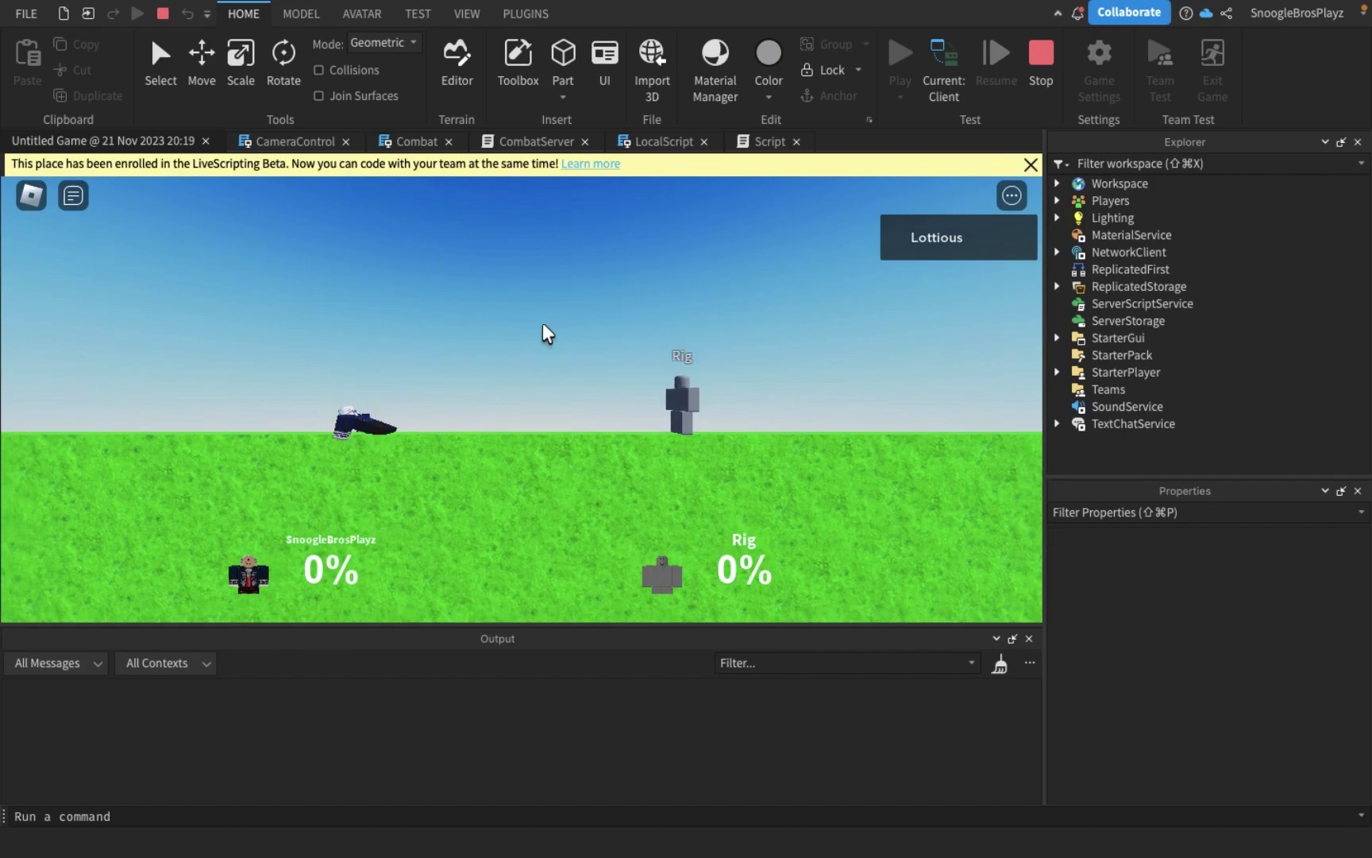
{"action": "key", "text": "space"}
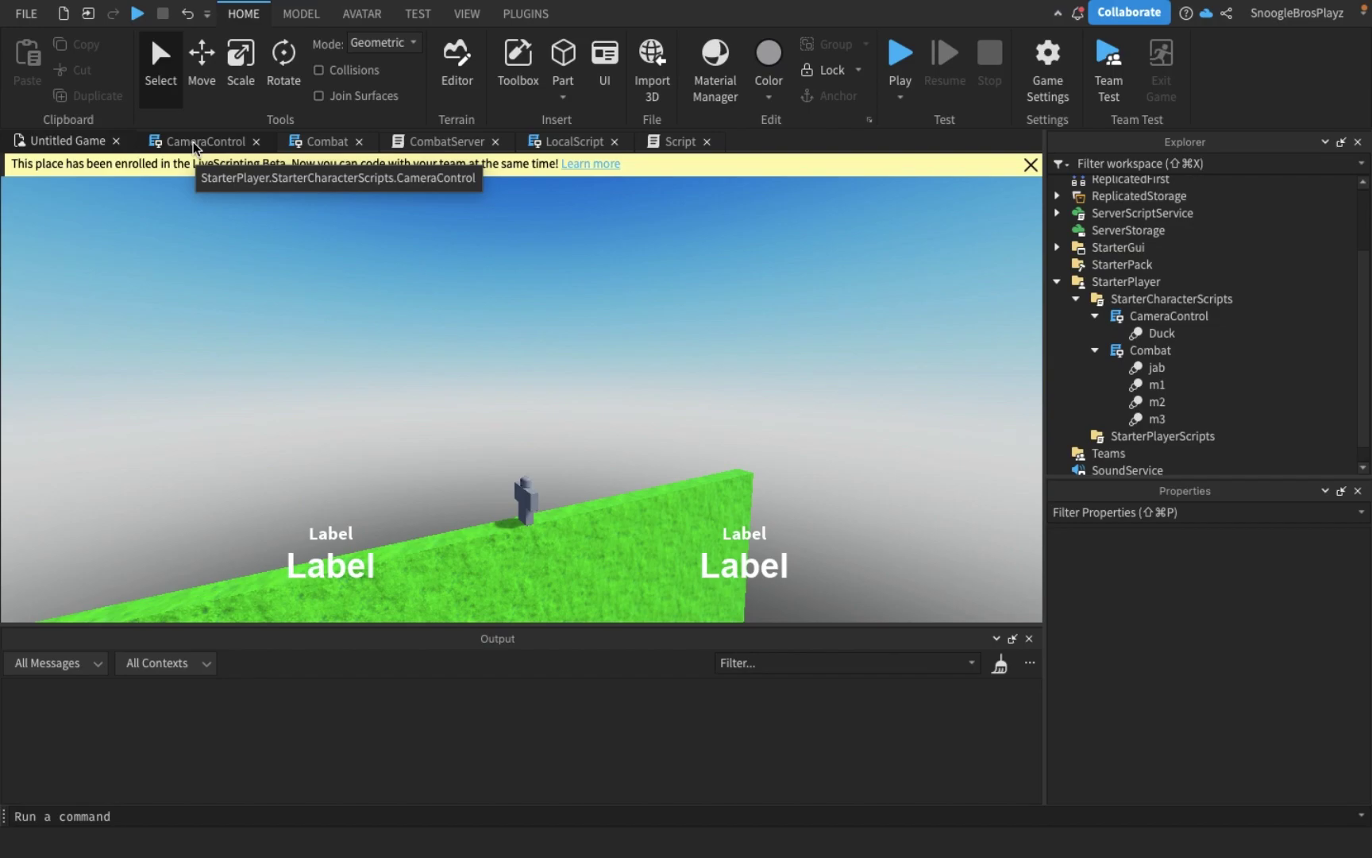
Step: Add an else branch after line 99 in CameraControl's final debounce check
{"action": "left_click", "coordinate": [195, 147]}
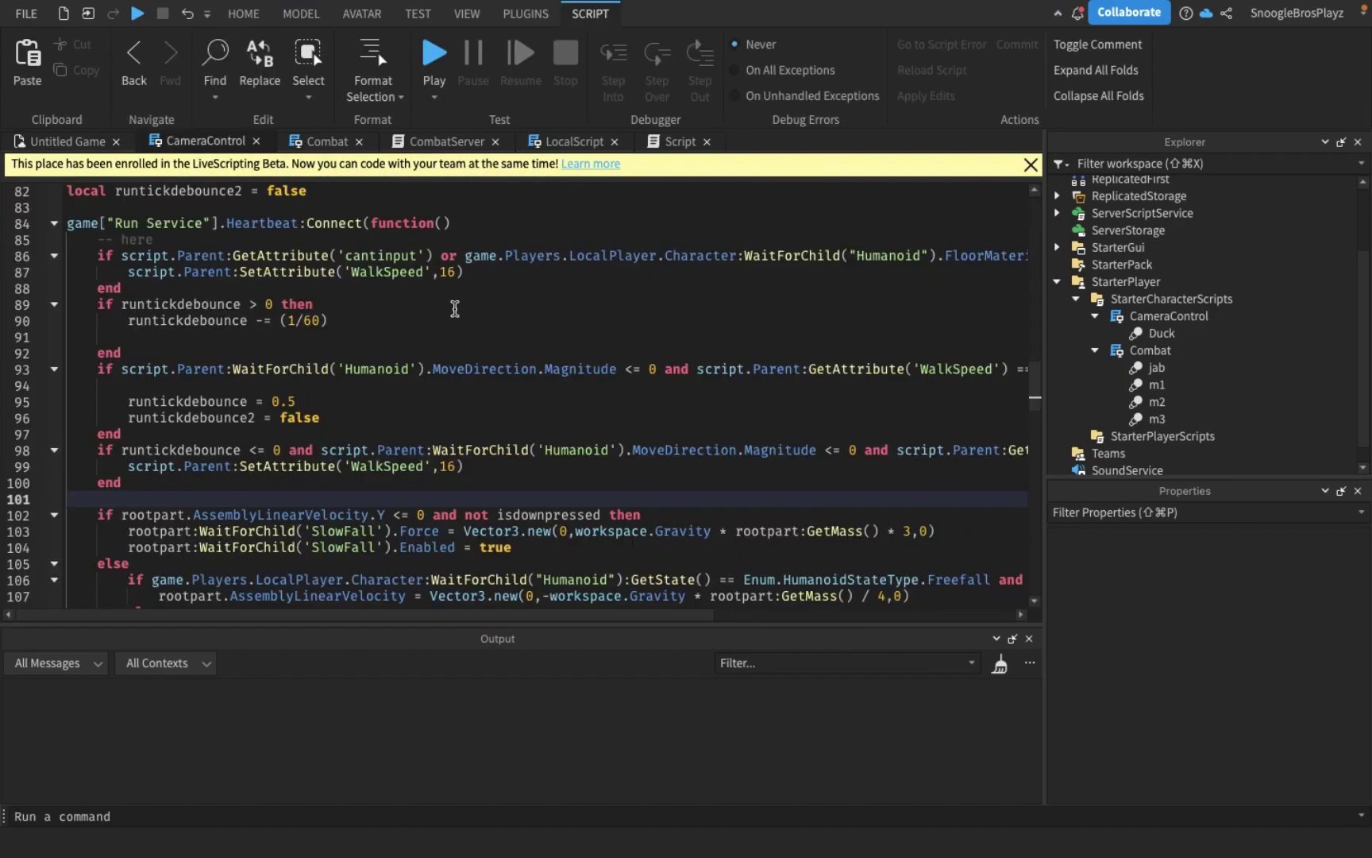
{"action": "scroll", "coordinate": [439, 323], "scroll_direction": "up", "scroll_amount": 1}
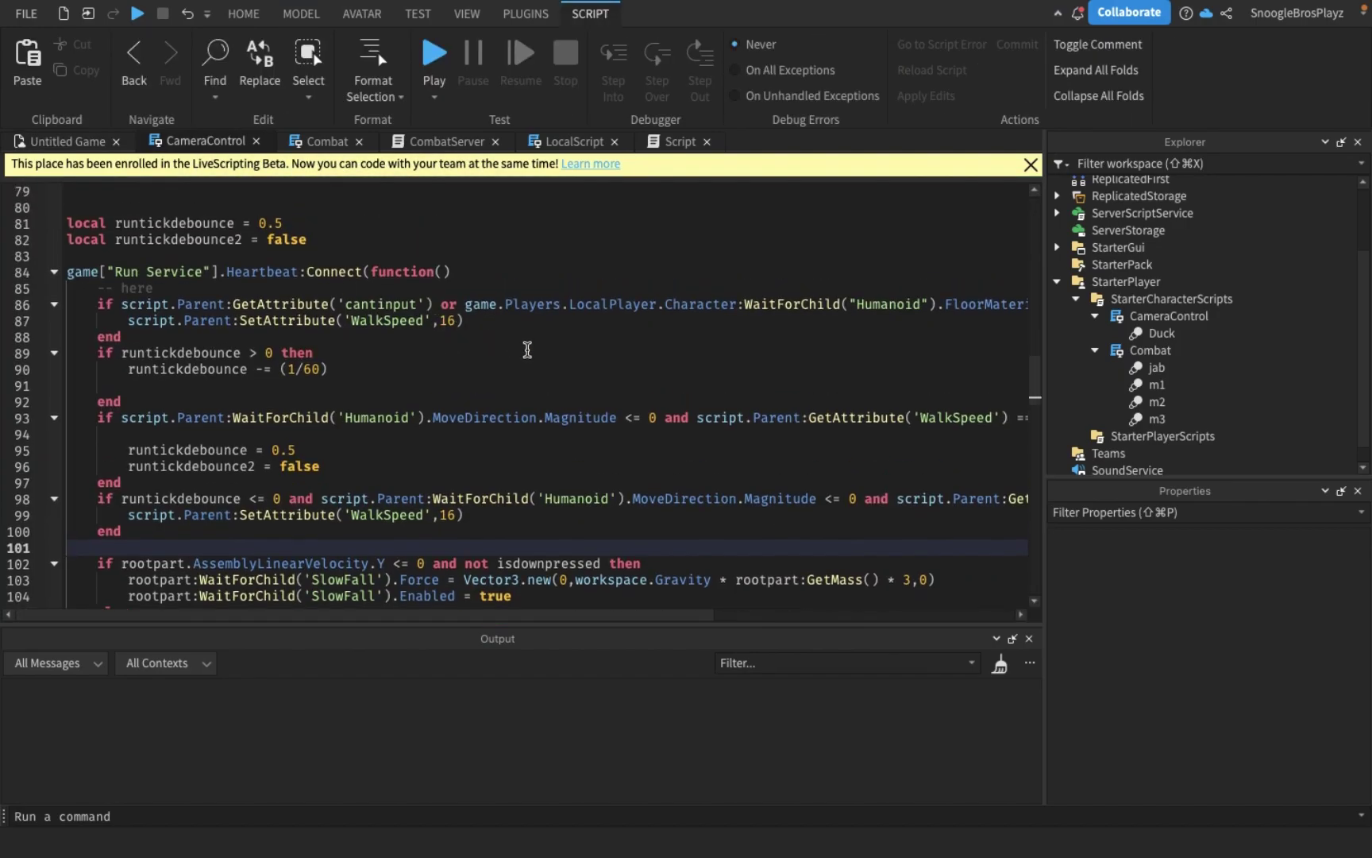
{"action": "left_click", "coordinate": [361, 465]}
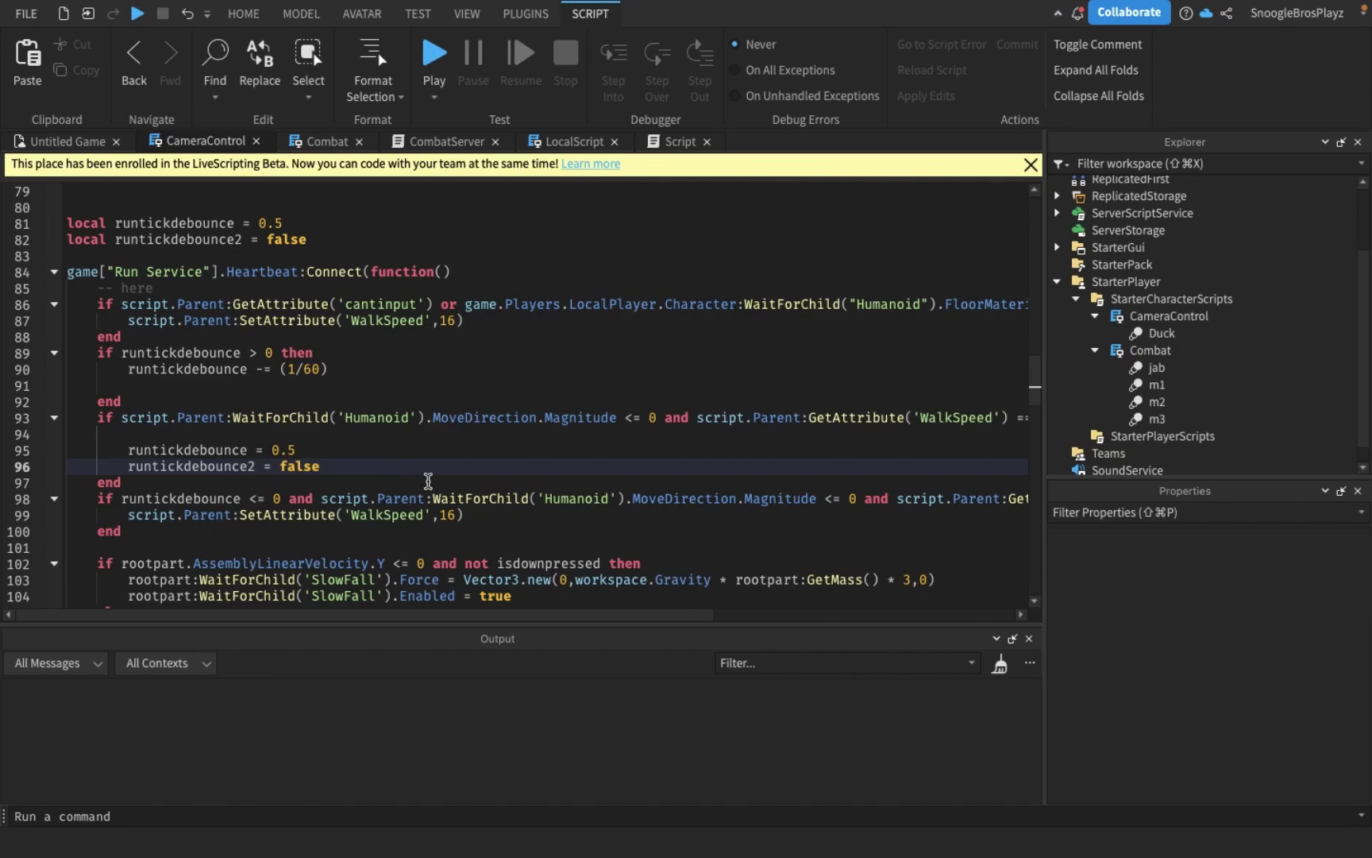
{"action": "scroll", "coordinate": [428, 482], "scroll_direction": "down", "scroll_amount": 1}
{"action": "left_click", "coordinate": [514, 499]}
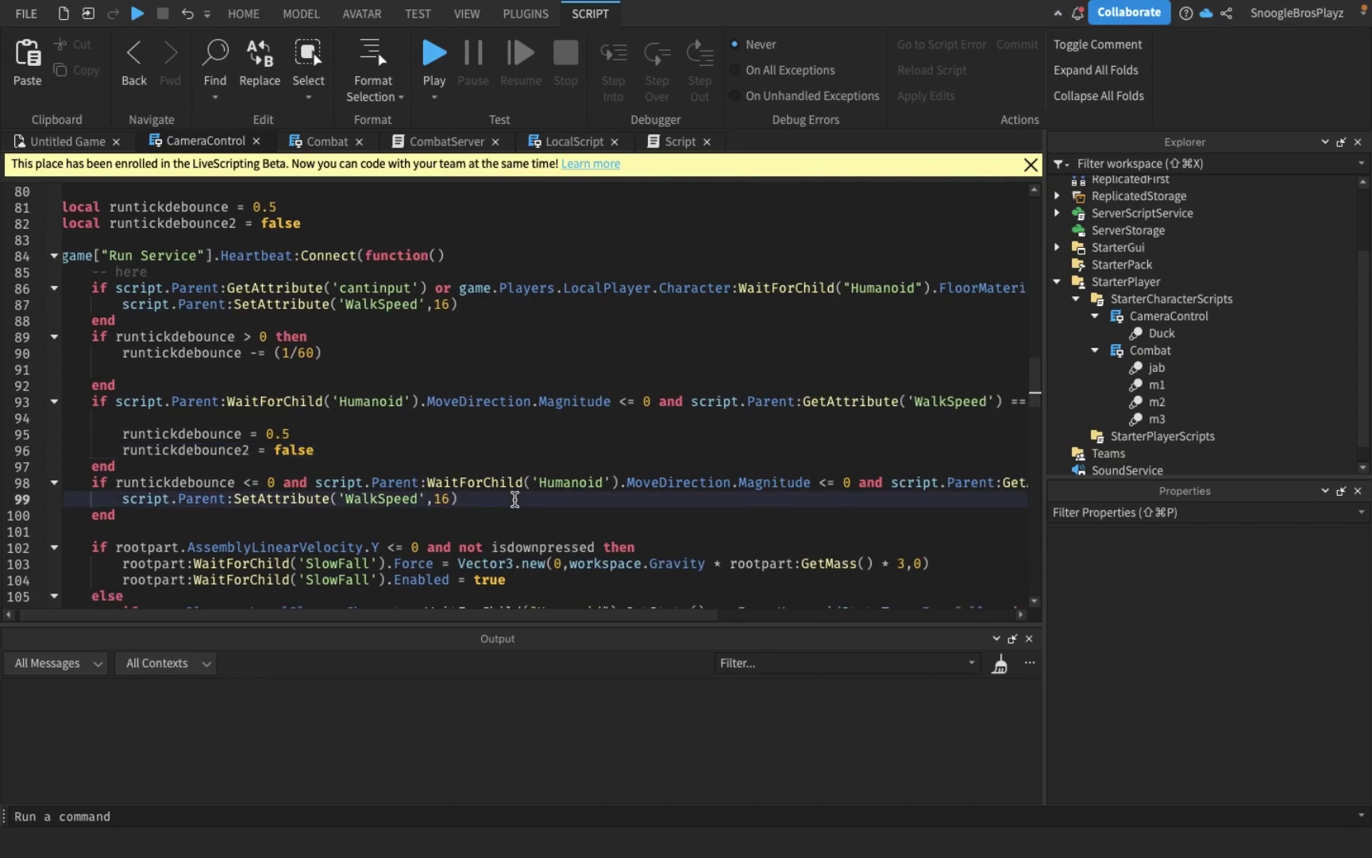
{"action": "key", "text": "Return"}
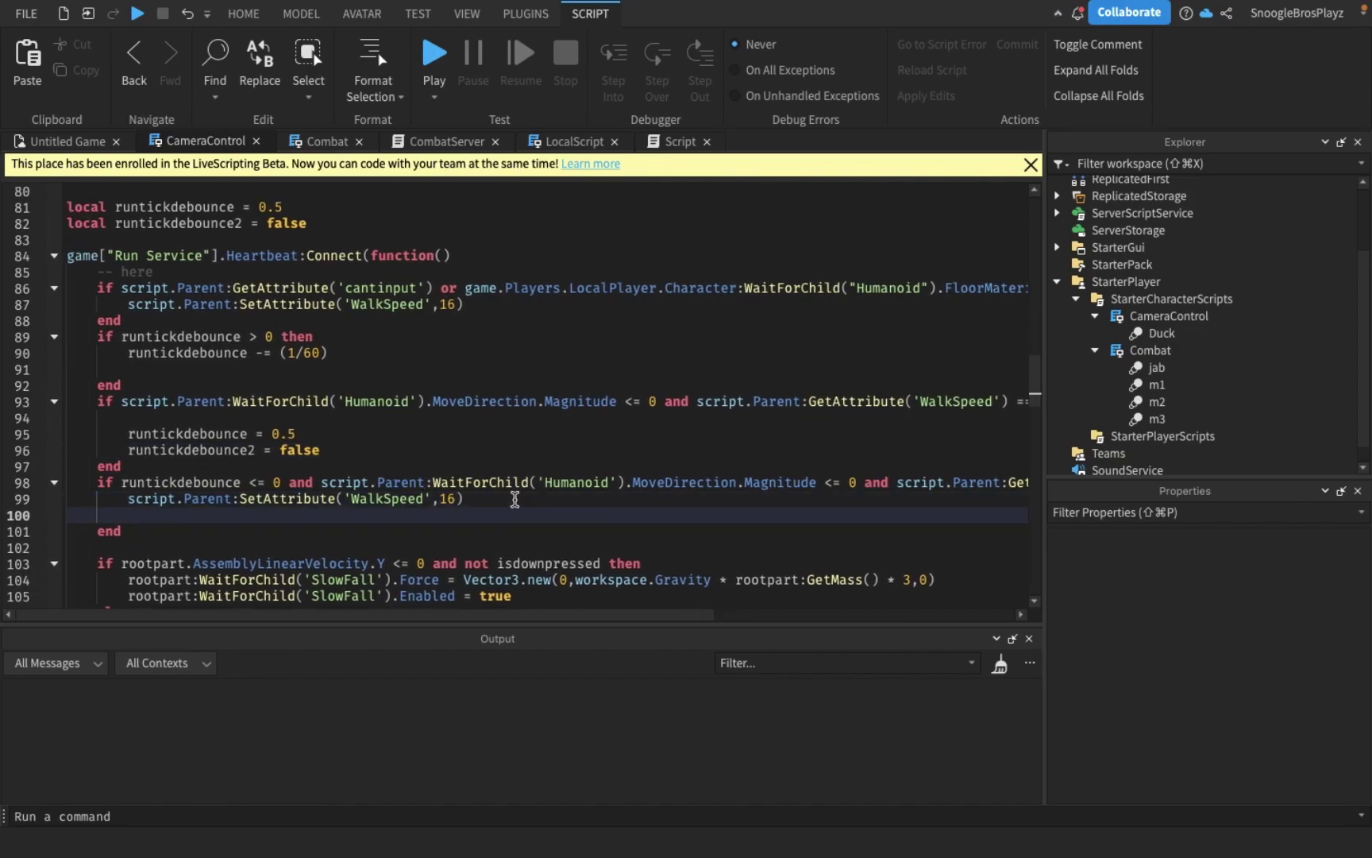
{"action": "type", "text": "else"}
{"action": "key", "text": "Return"}
{"action": "left_click", "coordinate": [858, 480]}
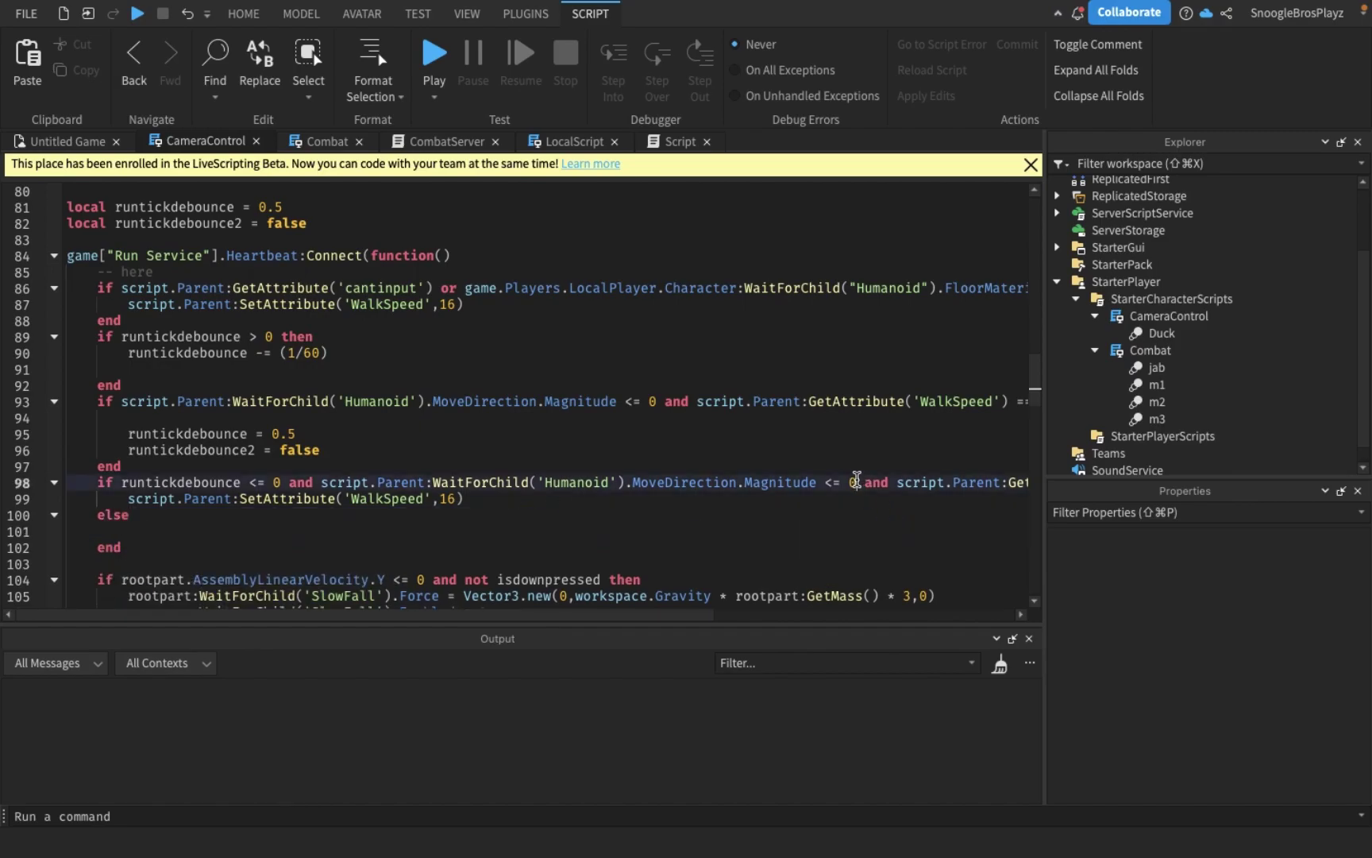
{"action": "left_click", "coordinate": [201, 532]}
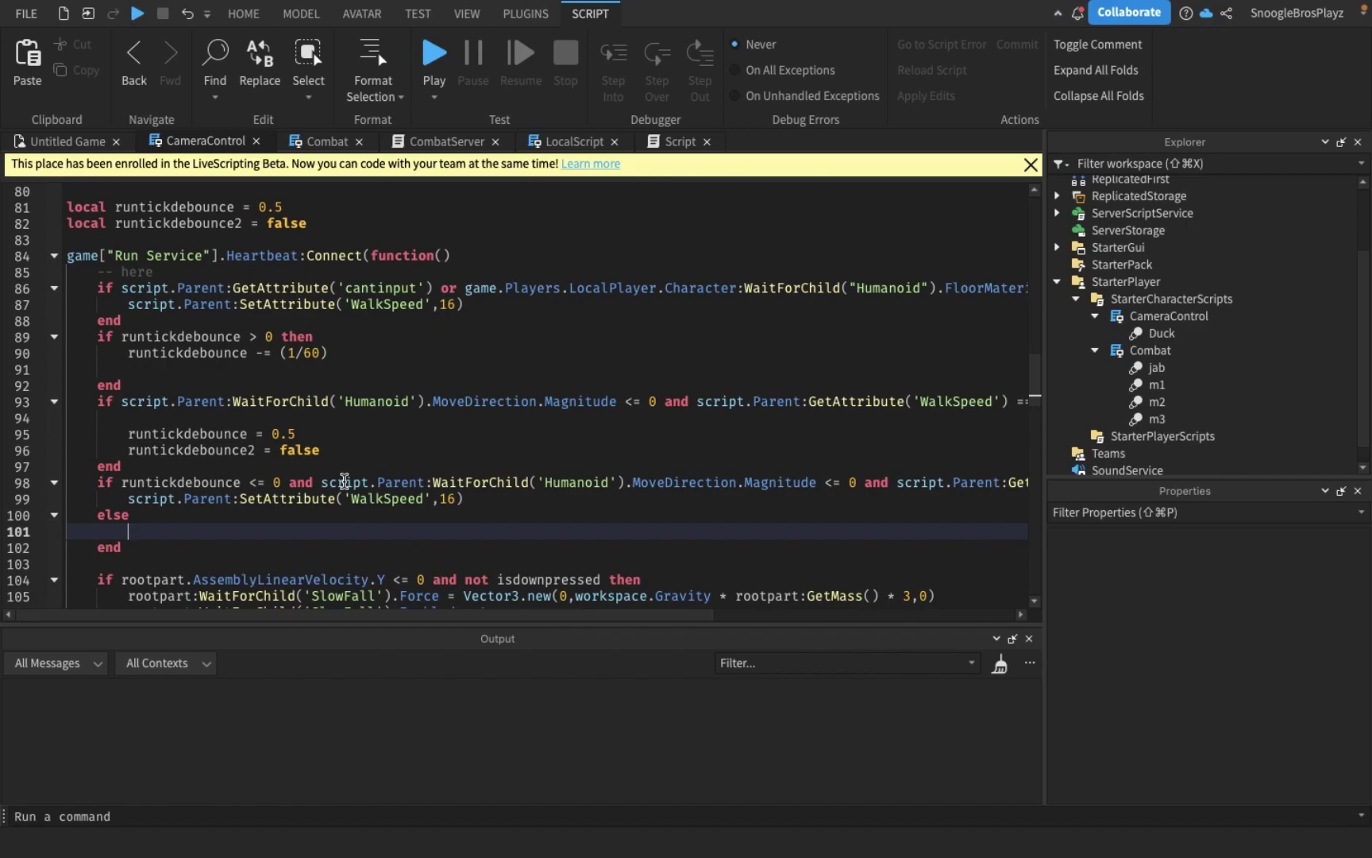
{"action": "type", "text": "if"}
Step: Copy line 98's WalkSpeed == 30 condition into the new if, set runtickdebounce2 = true, and save
{"action": "mouse_move", "coordinate": [322, 483]}
{"action": "left_mouse_down"}
{"action": "mouse_move", "coordinate": [1062, 483]}
{"action": "mouse_move", "coordinate": [839, 486]}
{"action": "left_mouse_up"}
{"action": "key", "text": "super+c"}
{"action": "scroll", "coordinate": [665, 514], "scroll_direction": "left", "scroll_amount": 5}
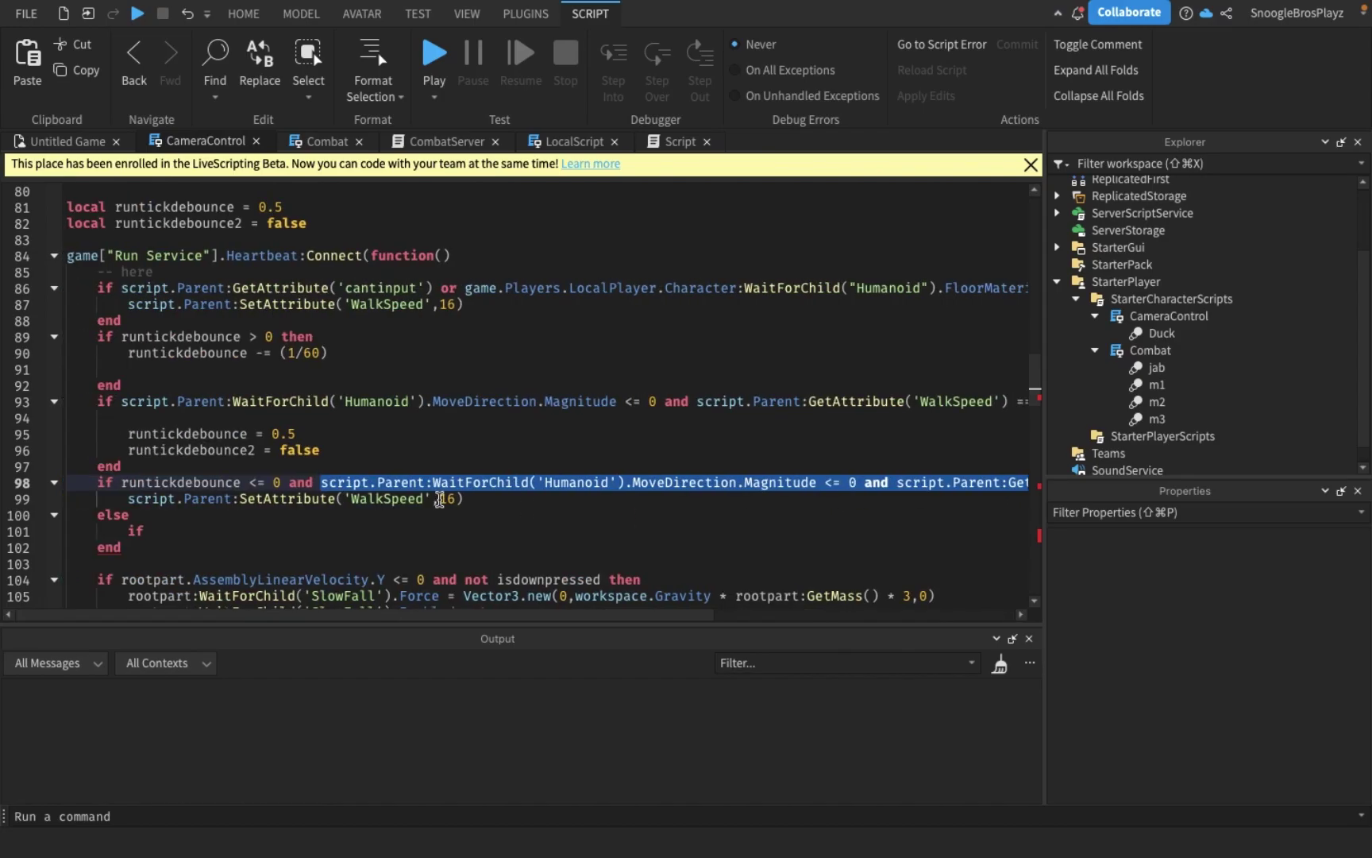
{"action": "left_click", "coordinate": [184, 531]}
{"action": "key", "text": "super+v"}
{"action": "type", "text": "th"}
{"action": "key", "text": "Return"}
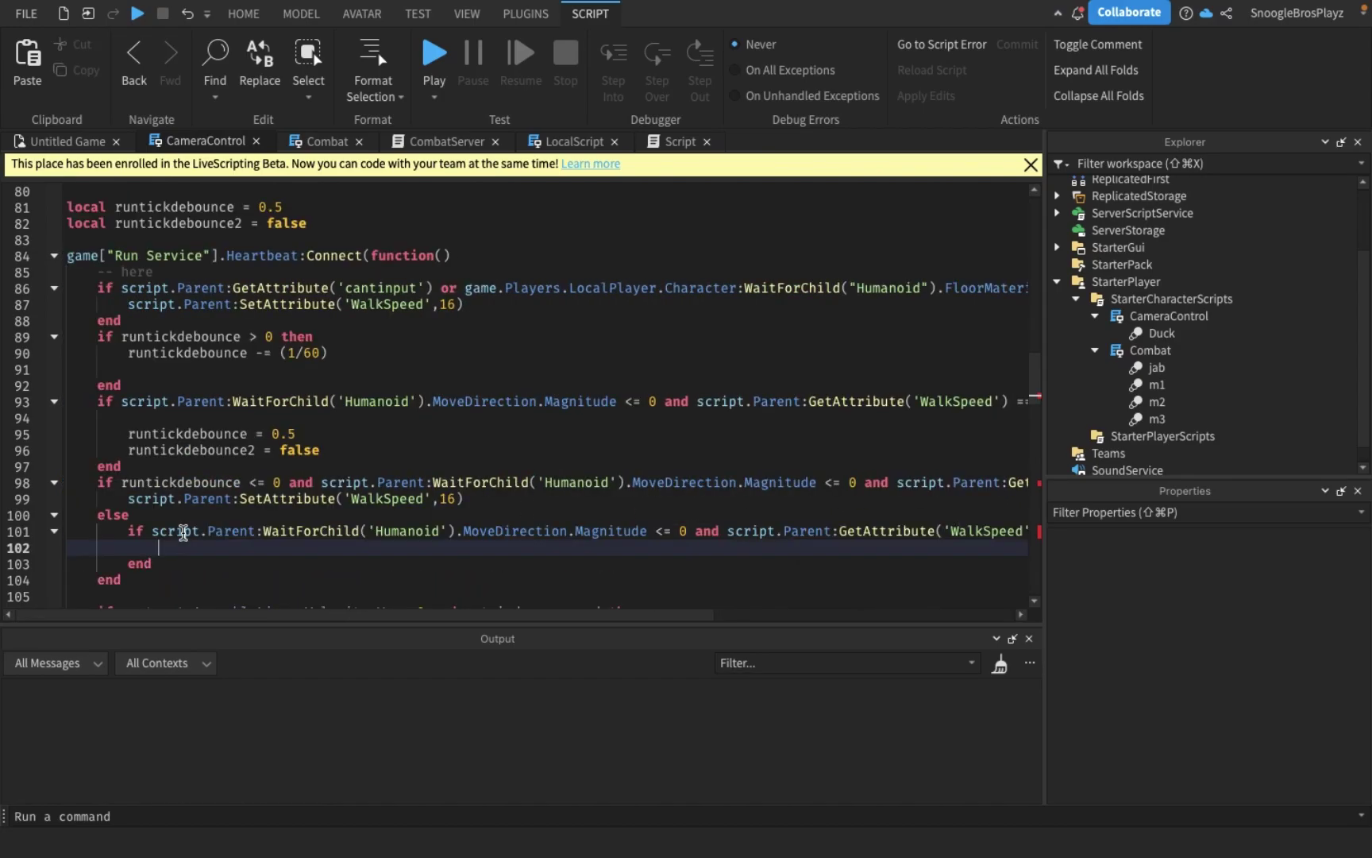
{"action": "scroll", "coordinate": [343, 498], "scroll_direction": "down", "scroll_amount": 1}
{"action": "type", "text": "runtc"}
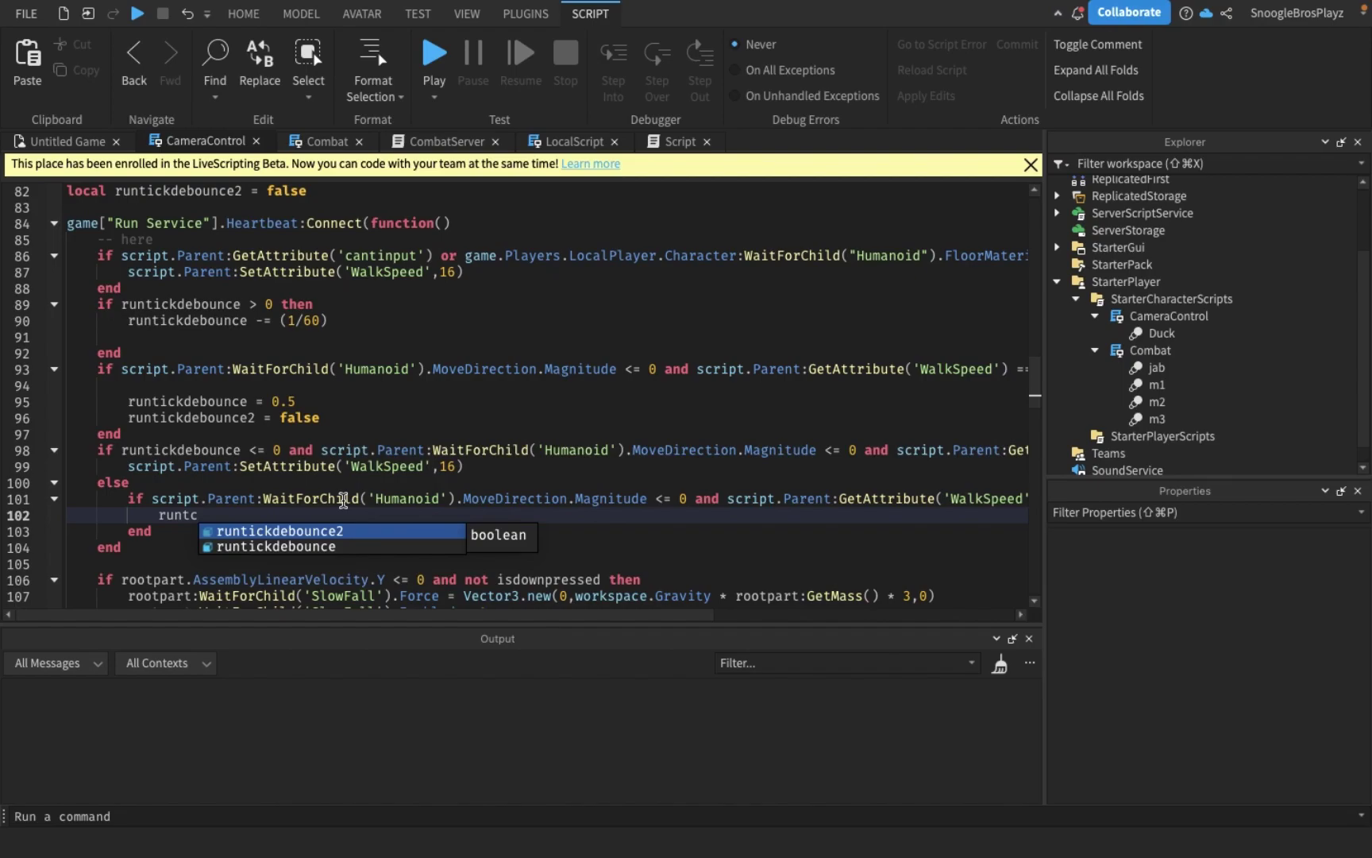
{"action": "key", "text": "Tab"}
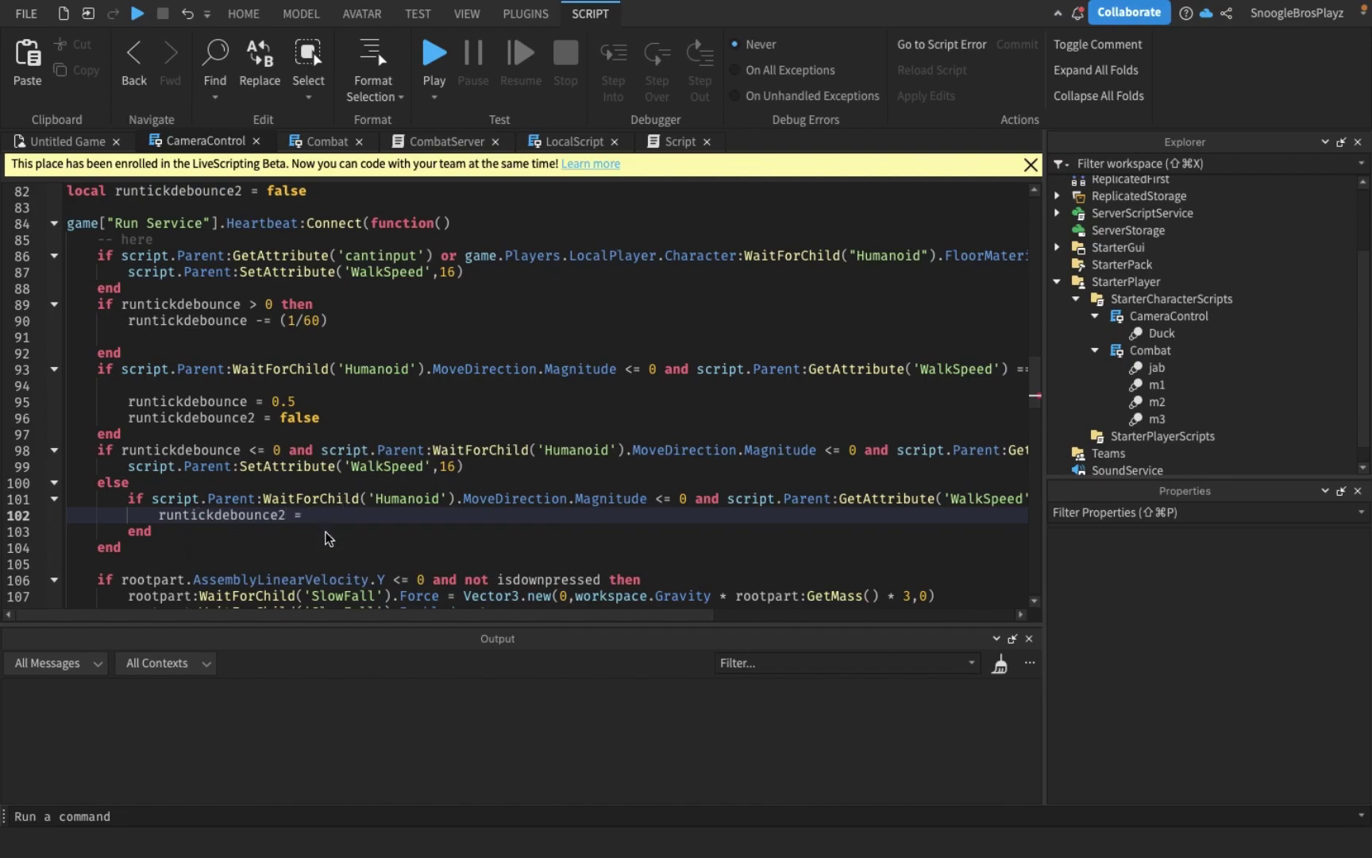
{"action": "type", "text": "true"}
{"action": "left_click", "coordinate": [349, 501]}
{"action": "key", "text": "super+s"}
{"action": "left_click", "coordinate": [364, 450]}
{"action": "scroll", "coordinate": [364, 445], "scroll_direction": "up", "scroll_amount": 1}
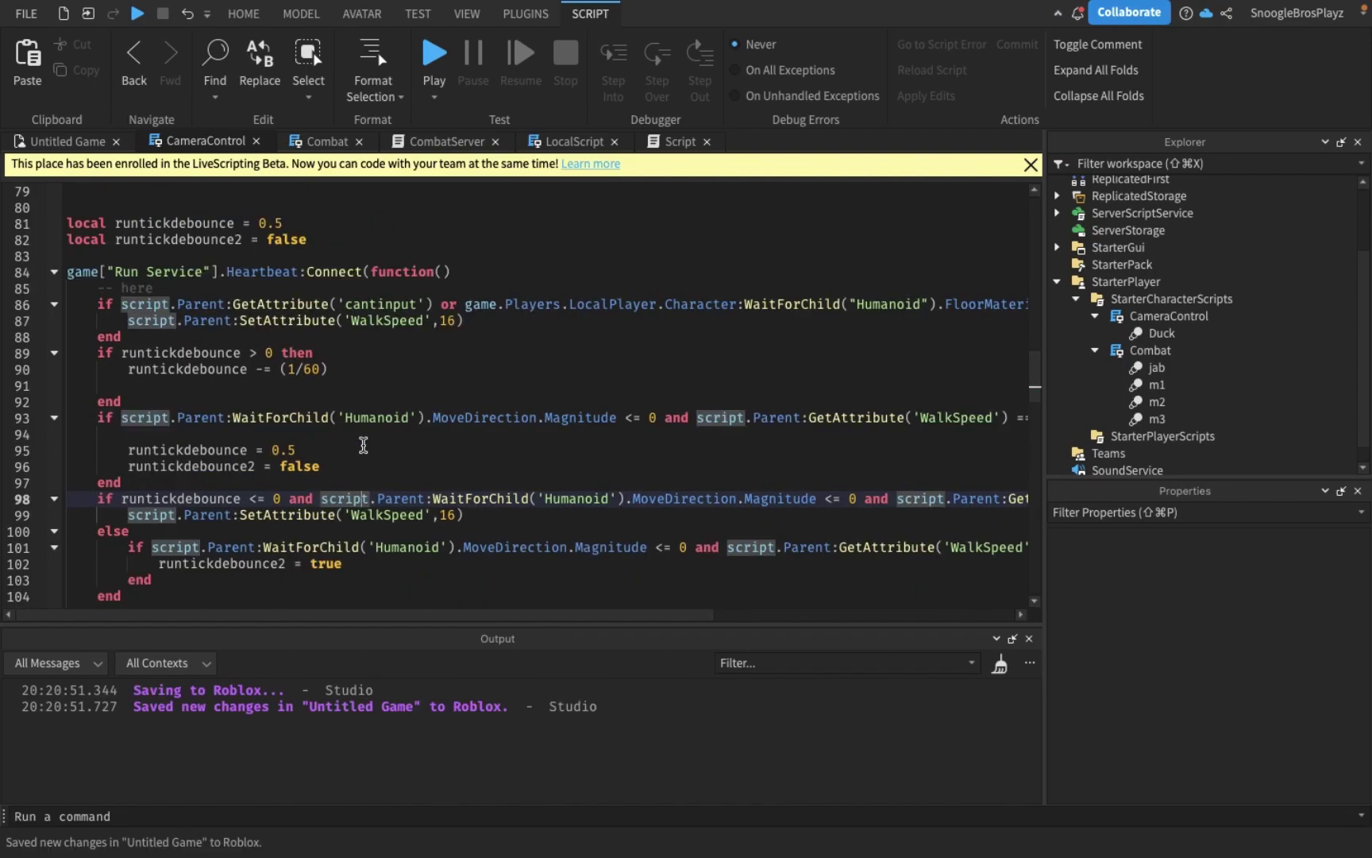
{"action": "scroll", "coordinate": [364, 446], "scroll_direction": "up", "scroll_amount": 20}
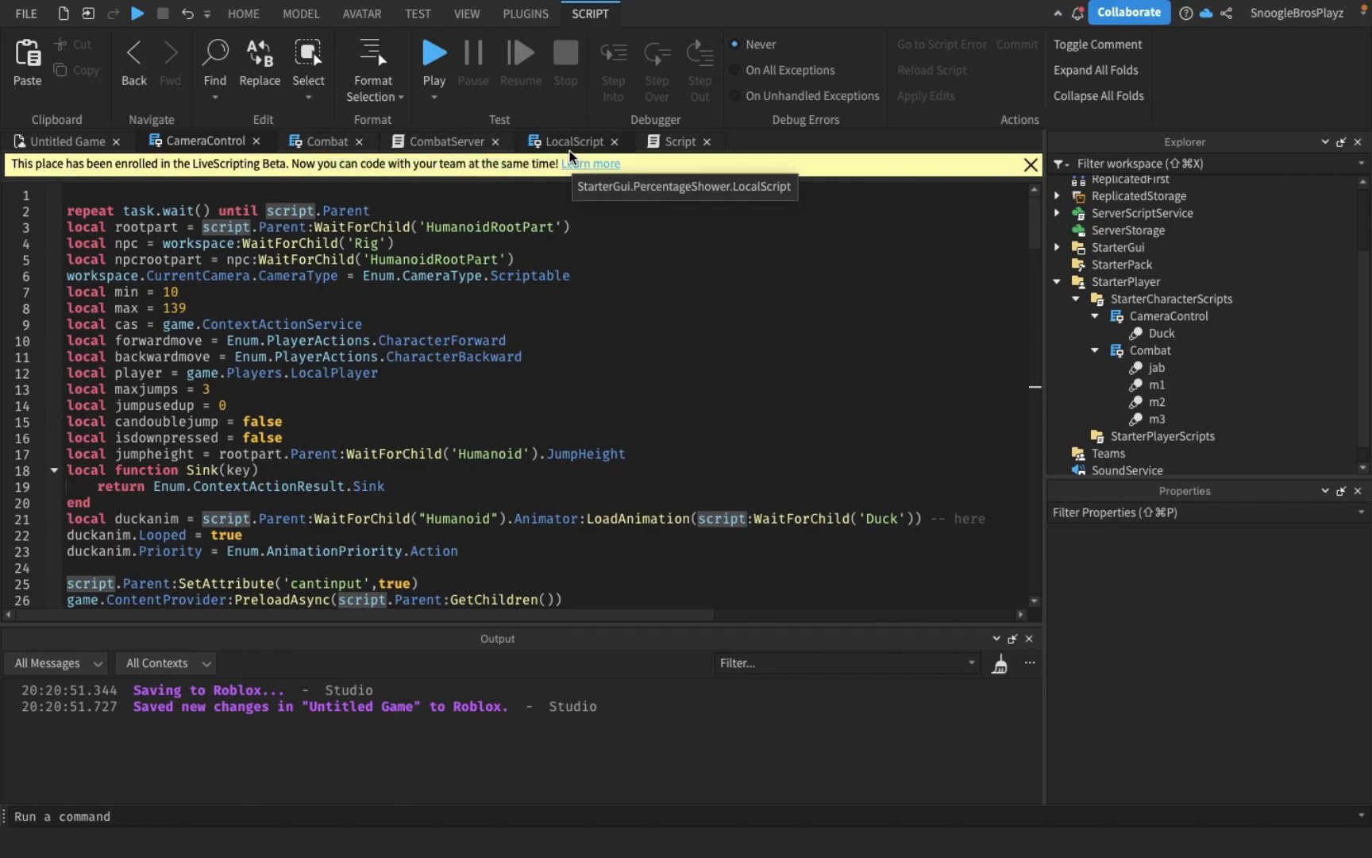
Step: Highlight the GetAttributeChangedSignal Percentage listeners on lines 38 and 48 in LocalScript
{"action": "left_click", "coordinate": [569, 140]}
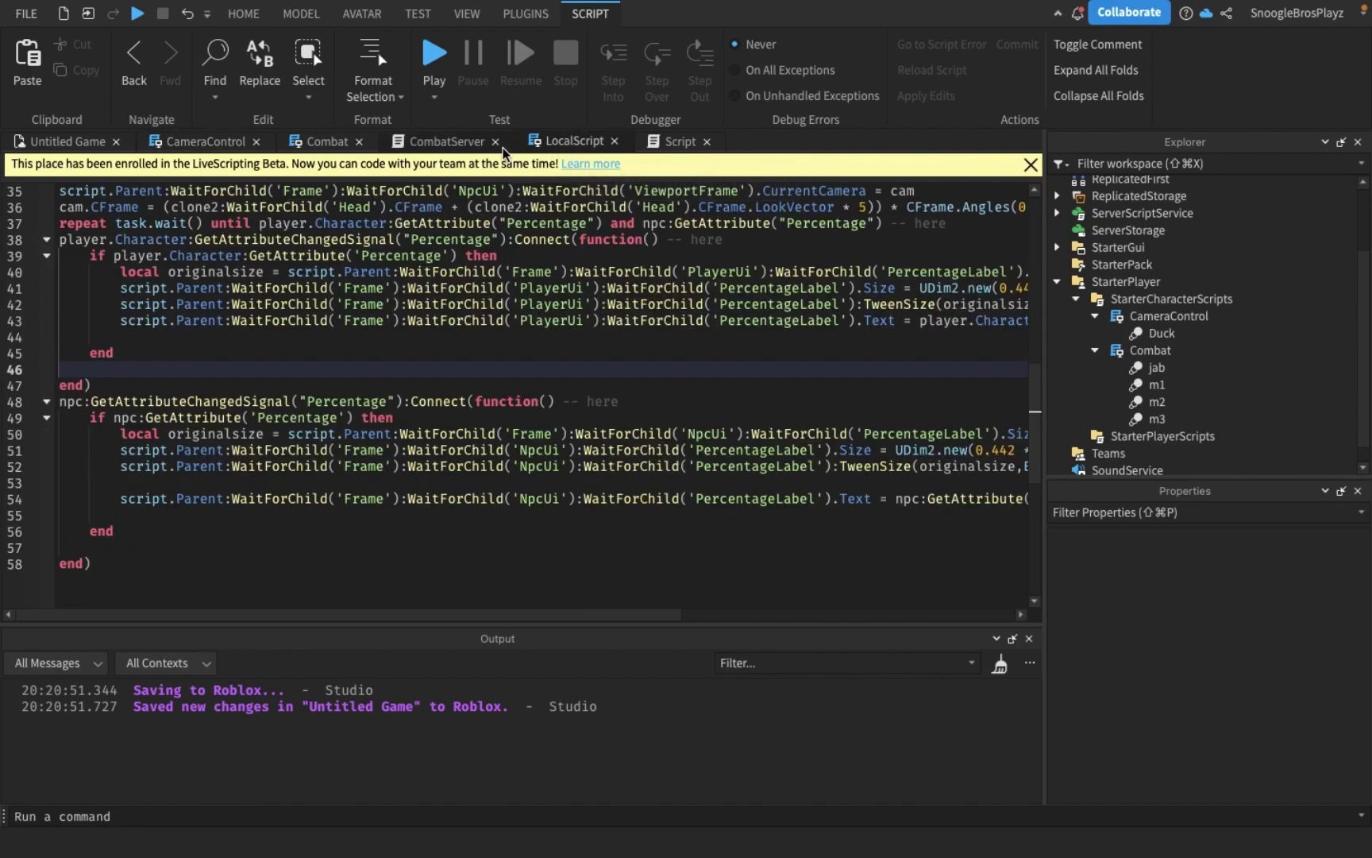
{"action": "scroll", "coordinate": [457, 275], "scroll_direction": "up", "scroll_amount": 2}
{"action": "scroll", "coordinate": [457, 274], "scroll_direction": "up", "scroll_amount": 2}
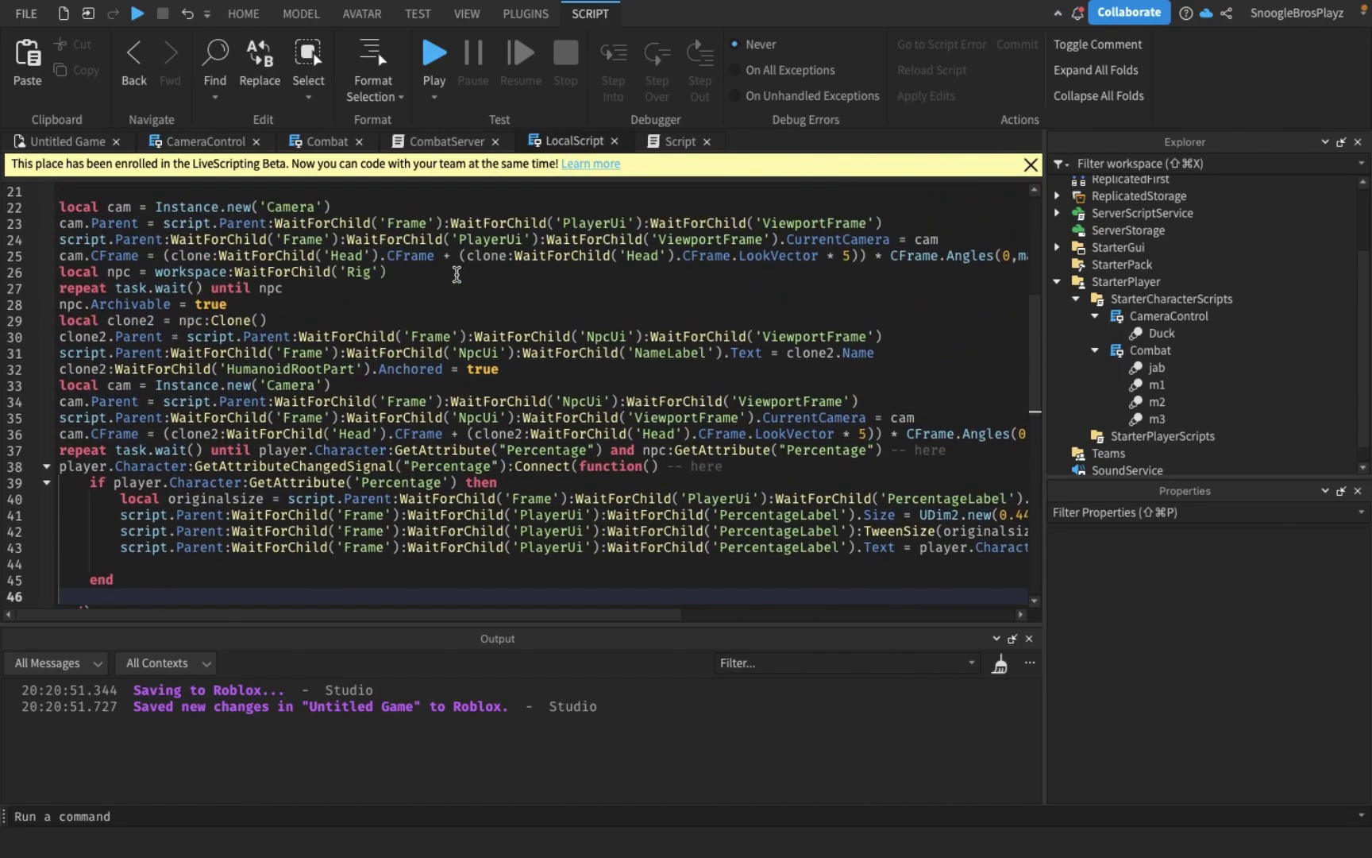
{"action": "scroll", "coordinate": [457, 275], "scroll_direction": "up", "scroll_amount": 2}
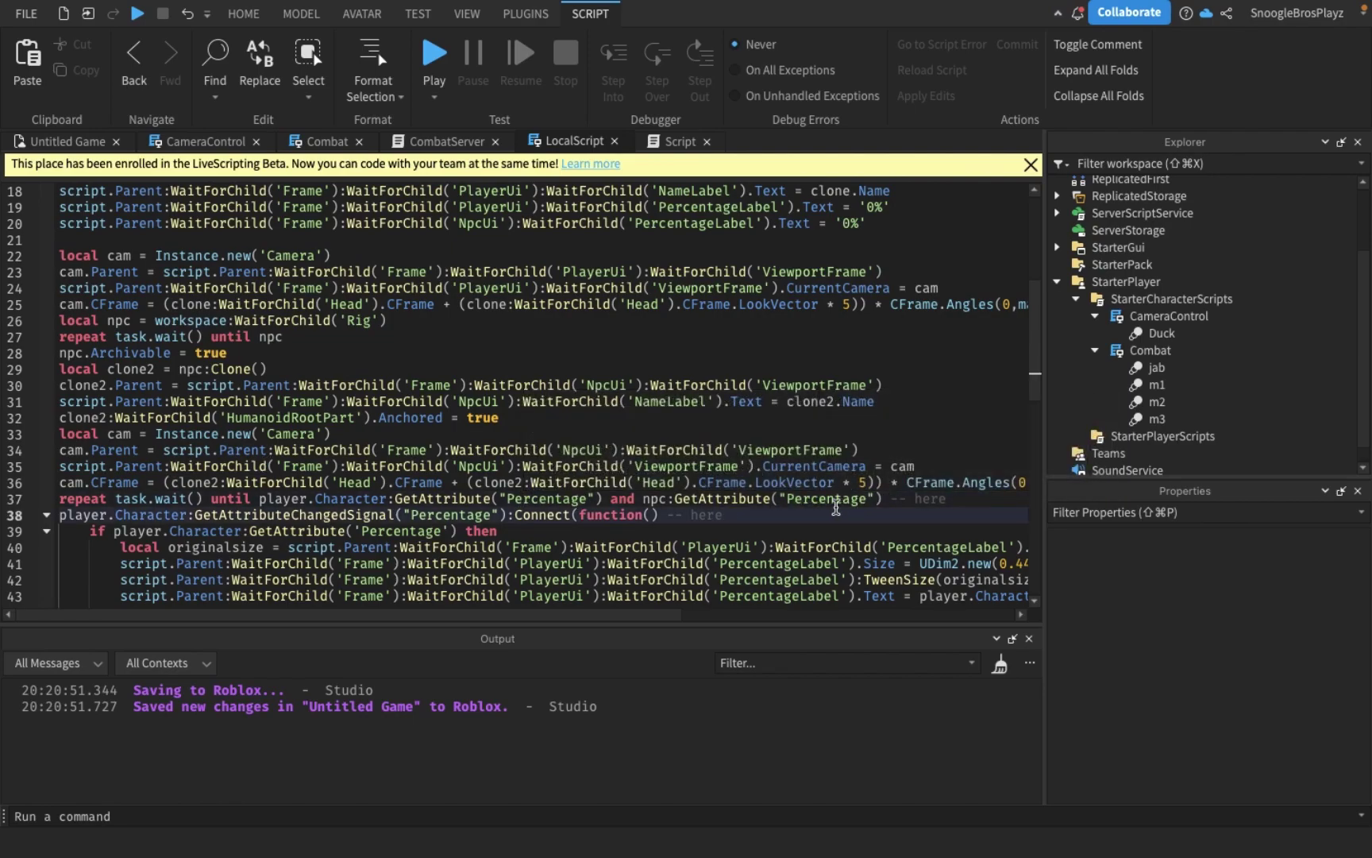
{"action": "double_click", "coordinate": [744, 501]}
{"action": "scroll", "coordinate": [729, 496], "scroll_direction": "down", "scroll_amount": 3}
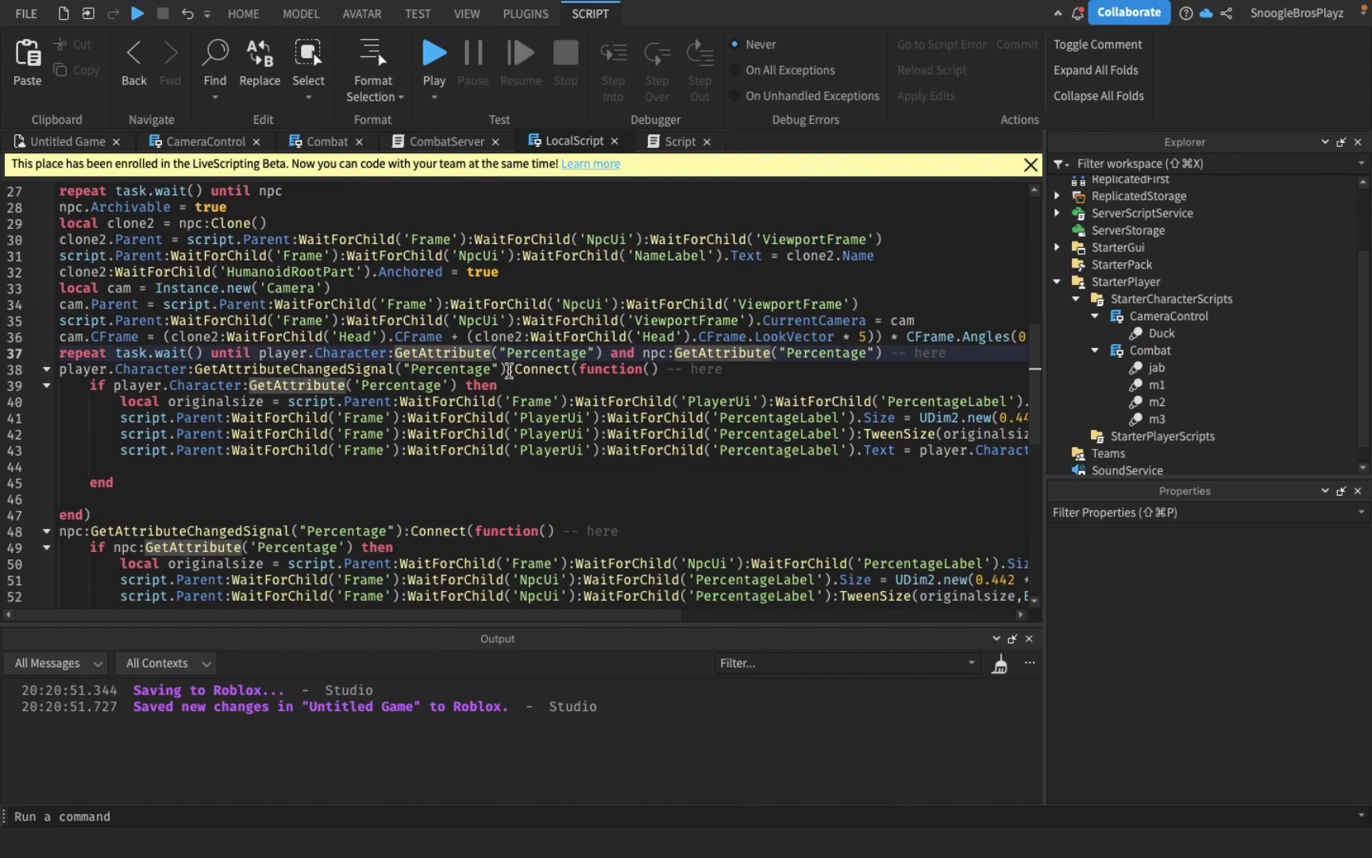
{"action": "left_click_drag", "start_coordinate": [508, 370], "coordinate": [197, 373]}
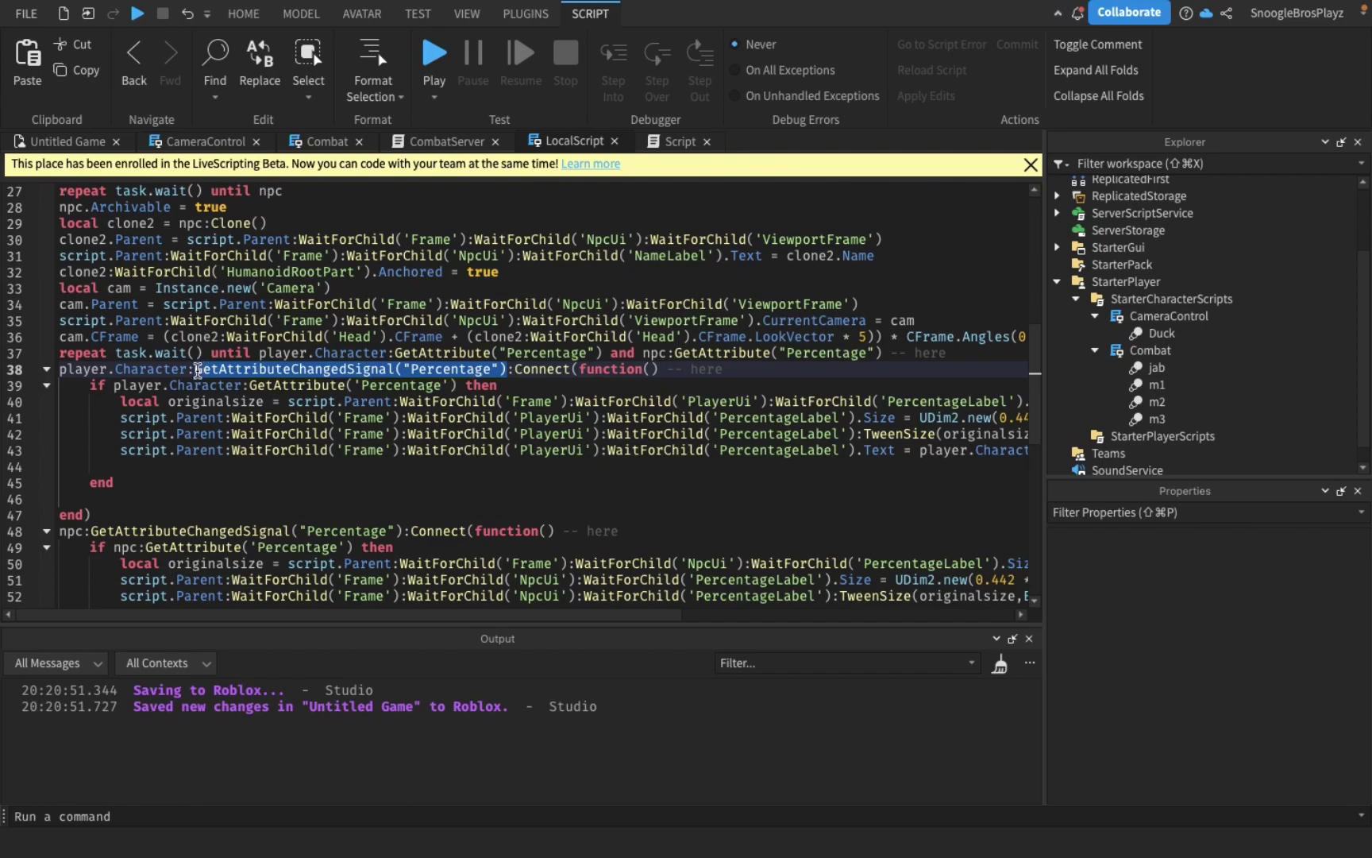
{"action": "scroll", "coordinate": [214, 376], "scroll_direction": "down", "scroll_amount": 1}
{"action": "left_click_drag", "start_coordinate": [404, 467], "coordinate": [88, 469]}
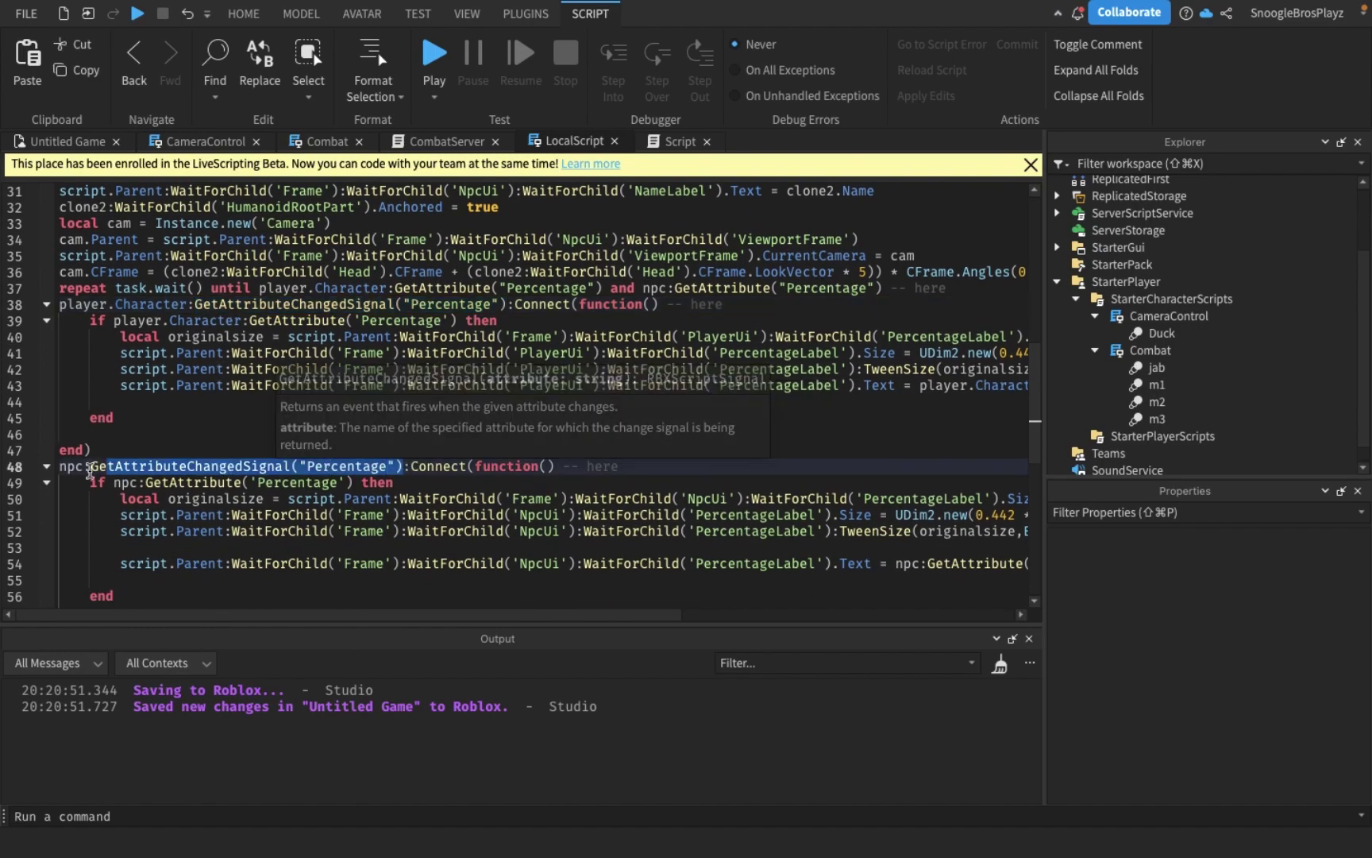
{"action": "left_click", "coordinate": [179, 304]}
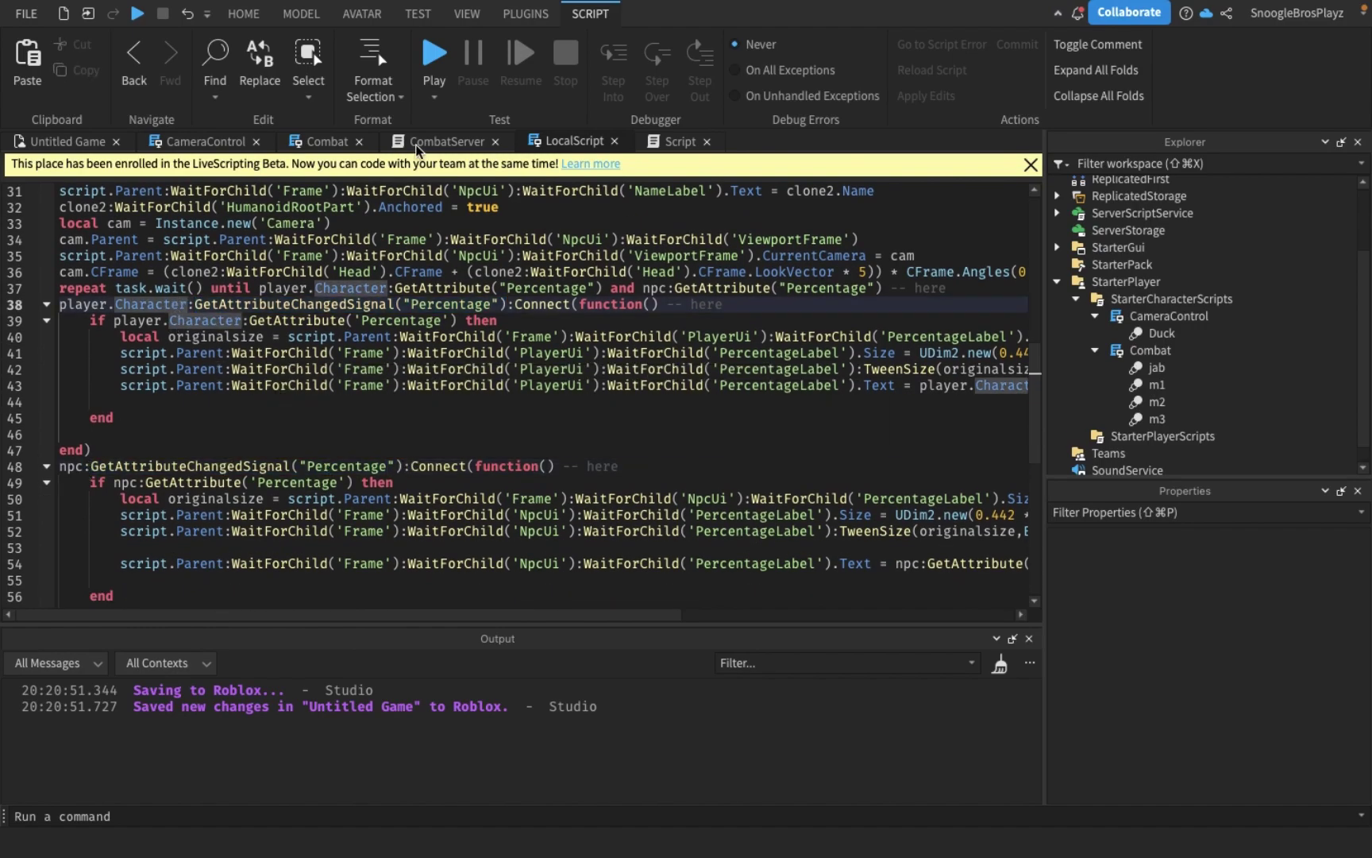
Step: Highlight the server Script's line 10 setting the WalkSpeed attribute to 16
{"action": "left_click", "coordinate": [652, 144]}
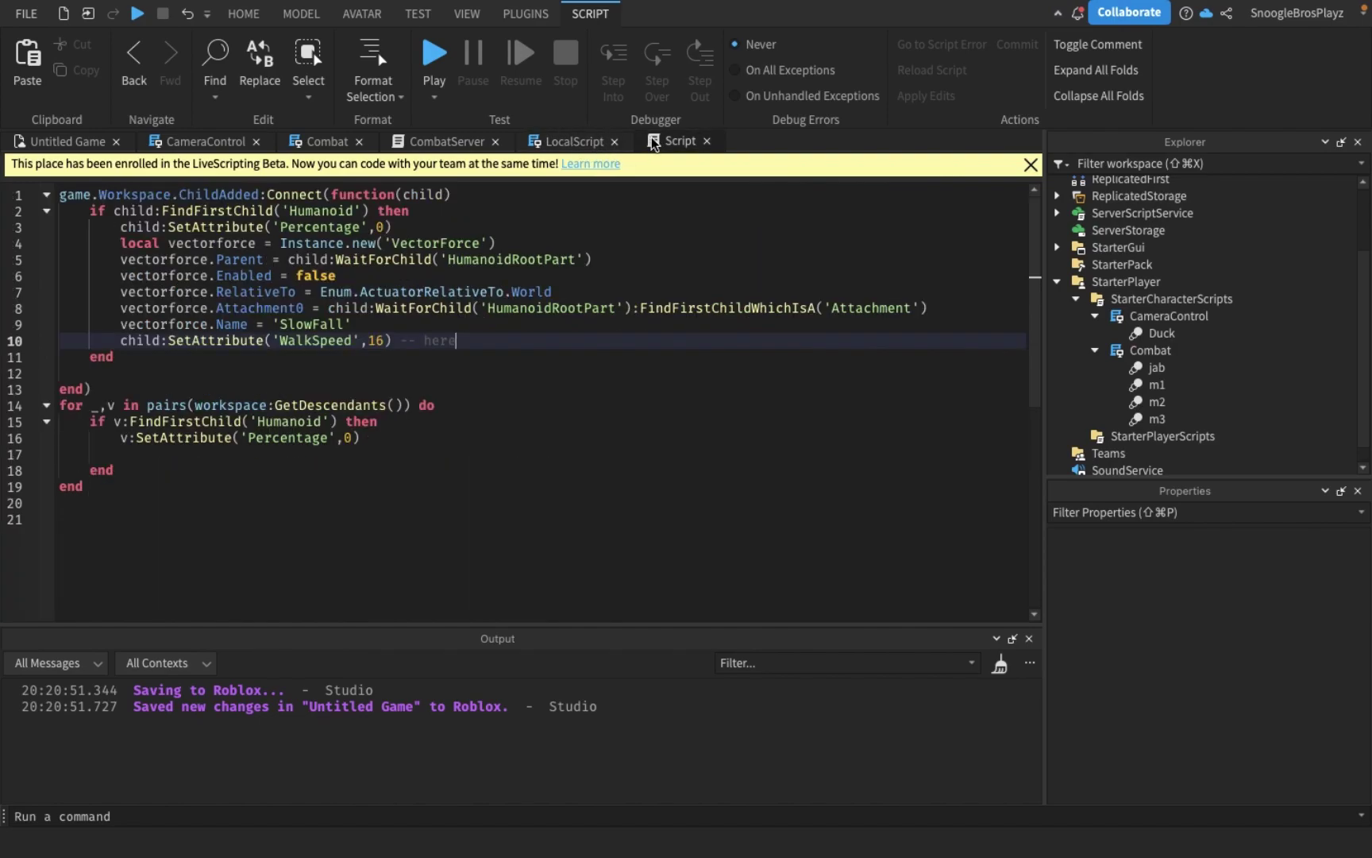
{"action": "triple_click", "coordinate": [378, 339]}
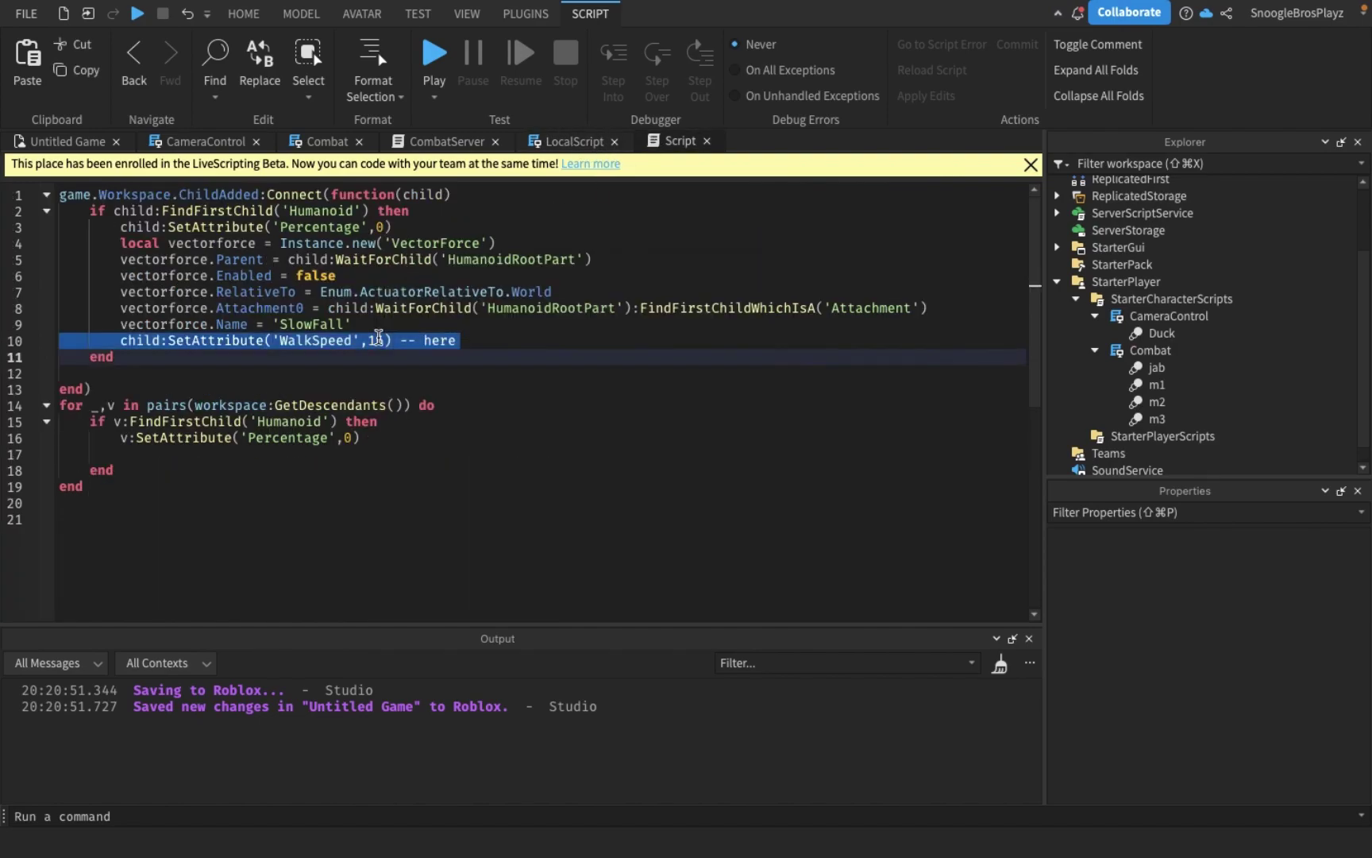
{"action": "left_click", "coordinate": [400, 339]}
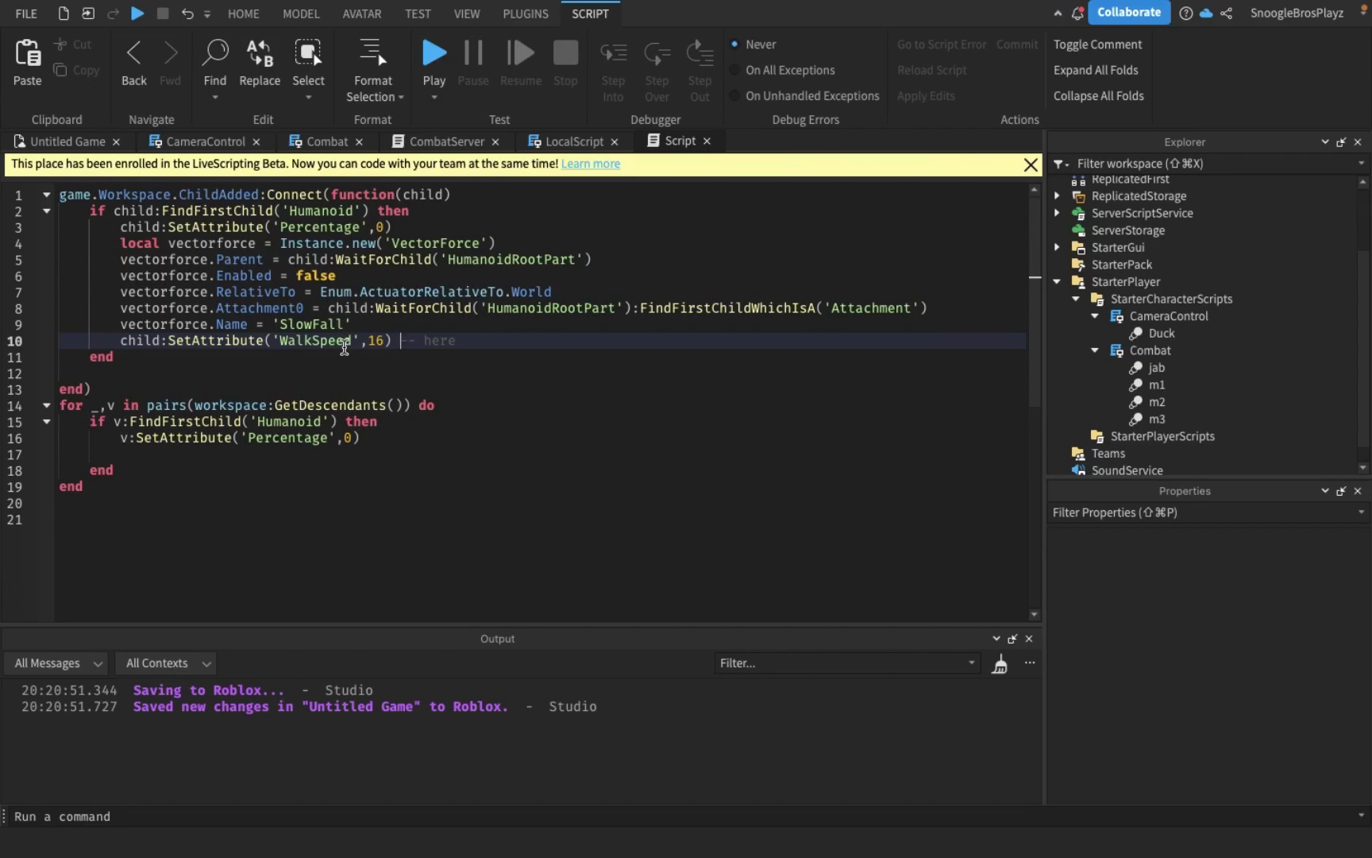
Step: Review Combat's humanoidwalkspeed line 20 and the WalkSpeed assignment on line 27
{"action": "left_click", "coordinate": [566, 142]}
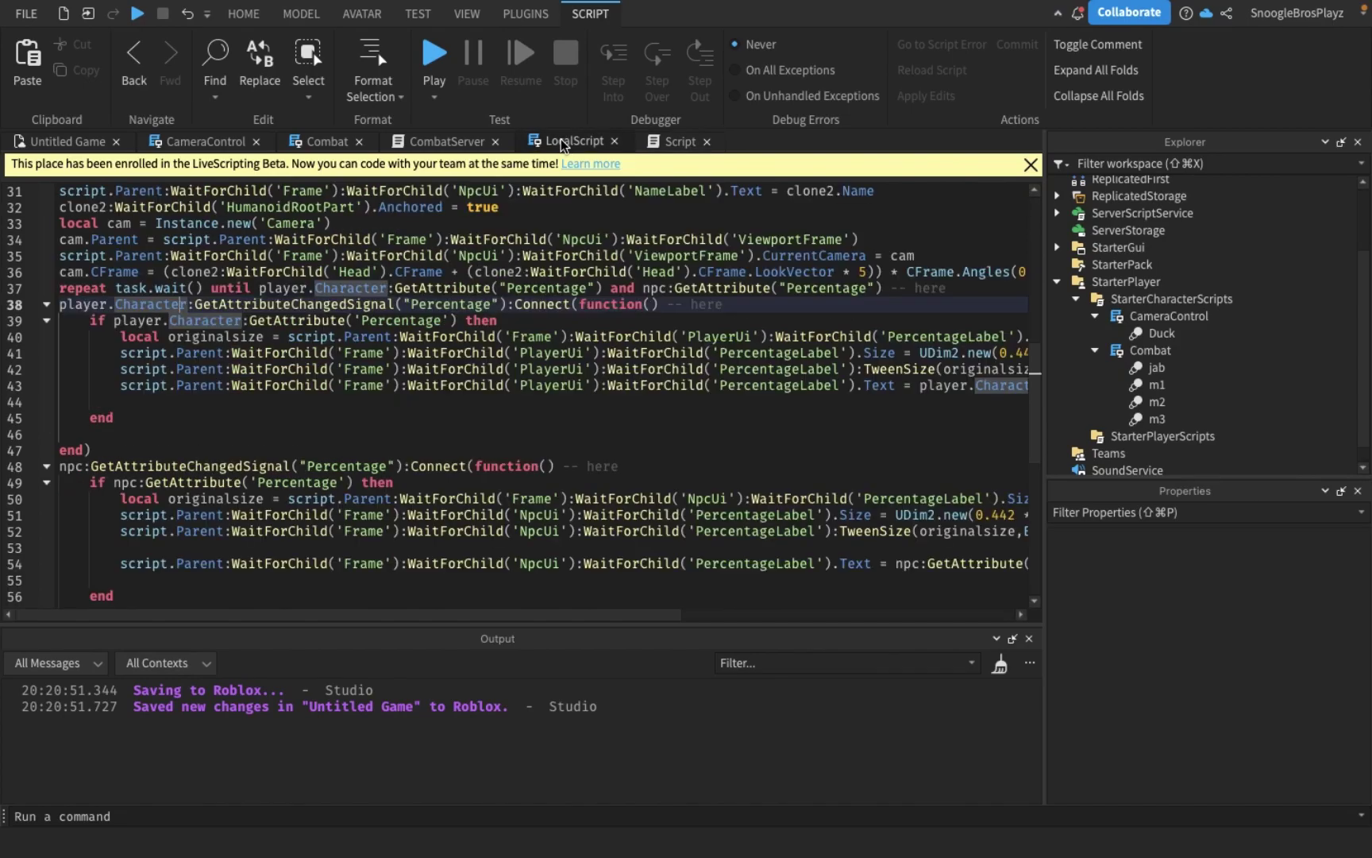
{"action": "left_click", "coordinate": [446, 142]}
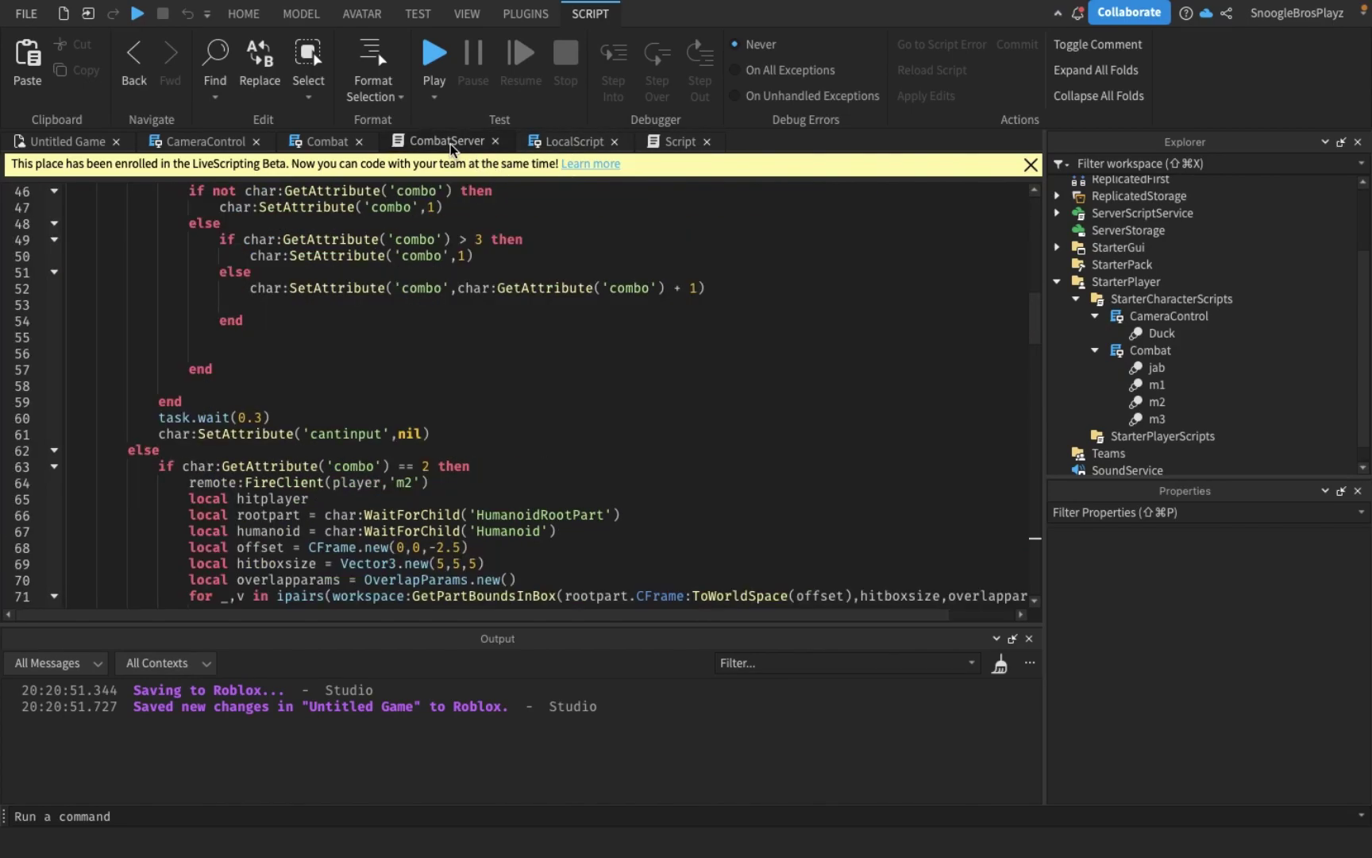
{"action": "left_click", "coordinate": [310, 143]}
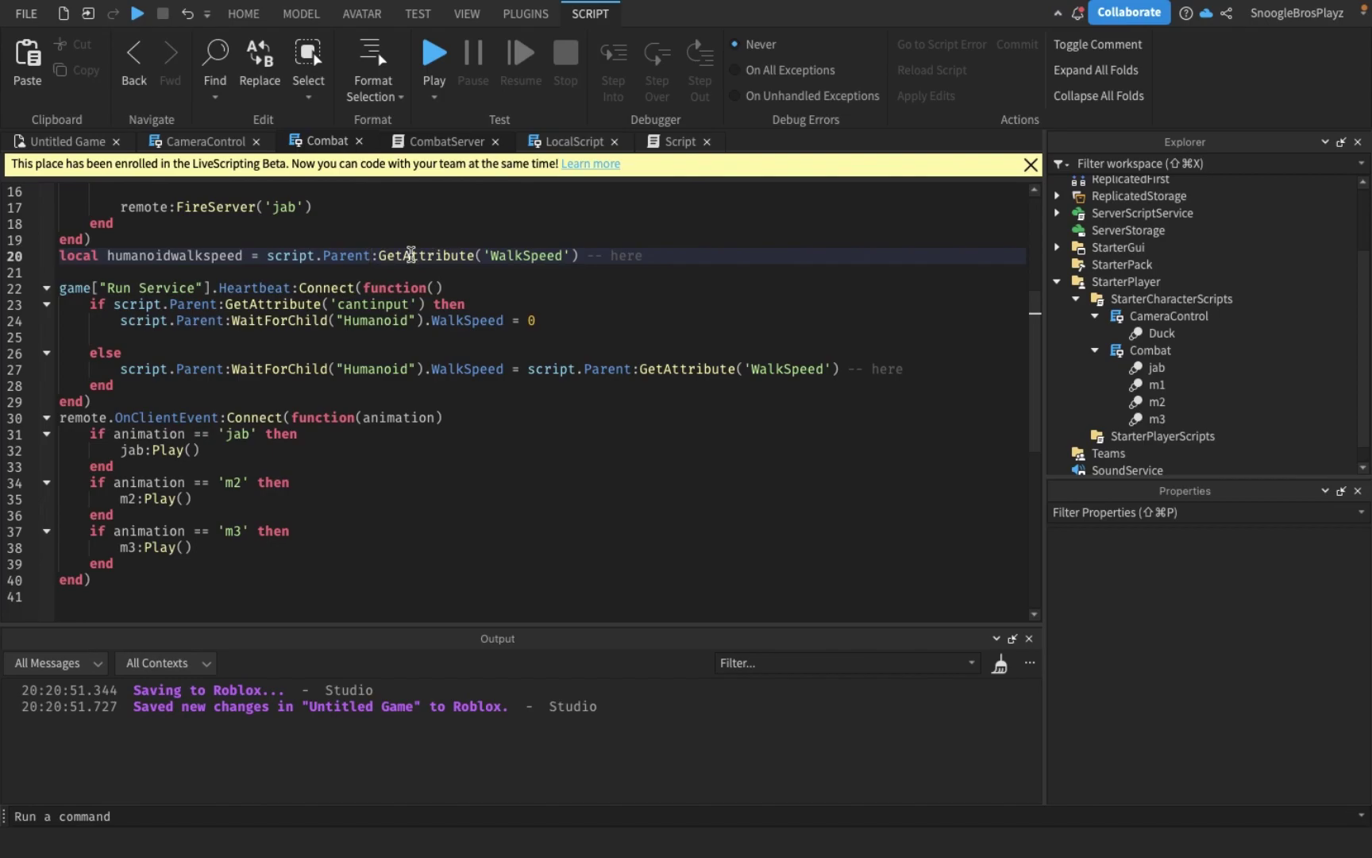
{"action": "scroll", "coordinate": [411, 254], "scroll_direction": "up", "scroll_amount": 3}
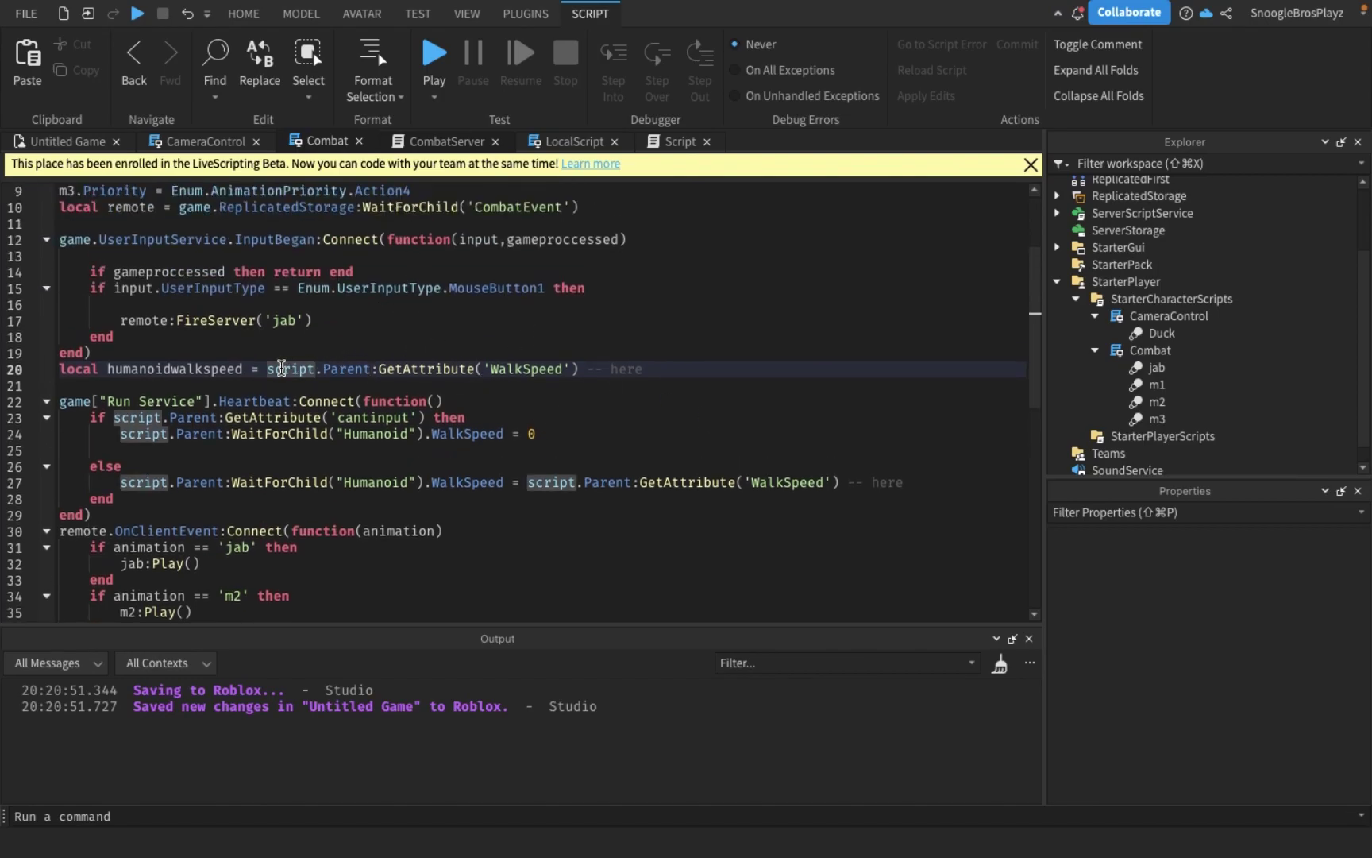
{"action": "triple_click", "coordinate": [281, 368]}
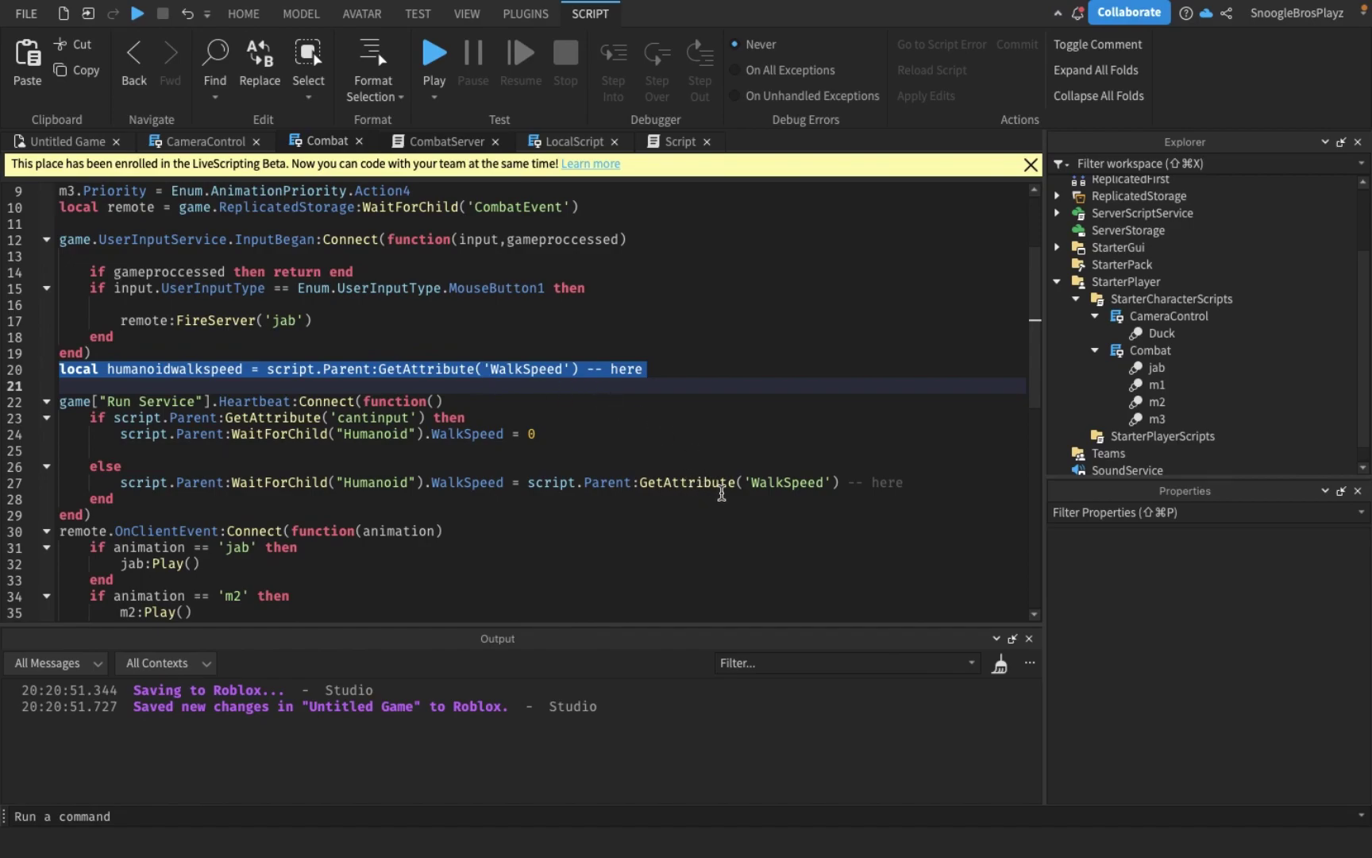
{"action": "left_click", "coordinate": [716, 477]}
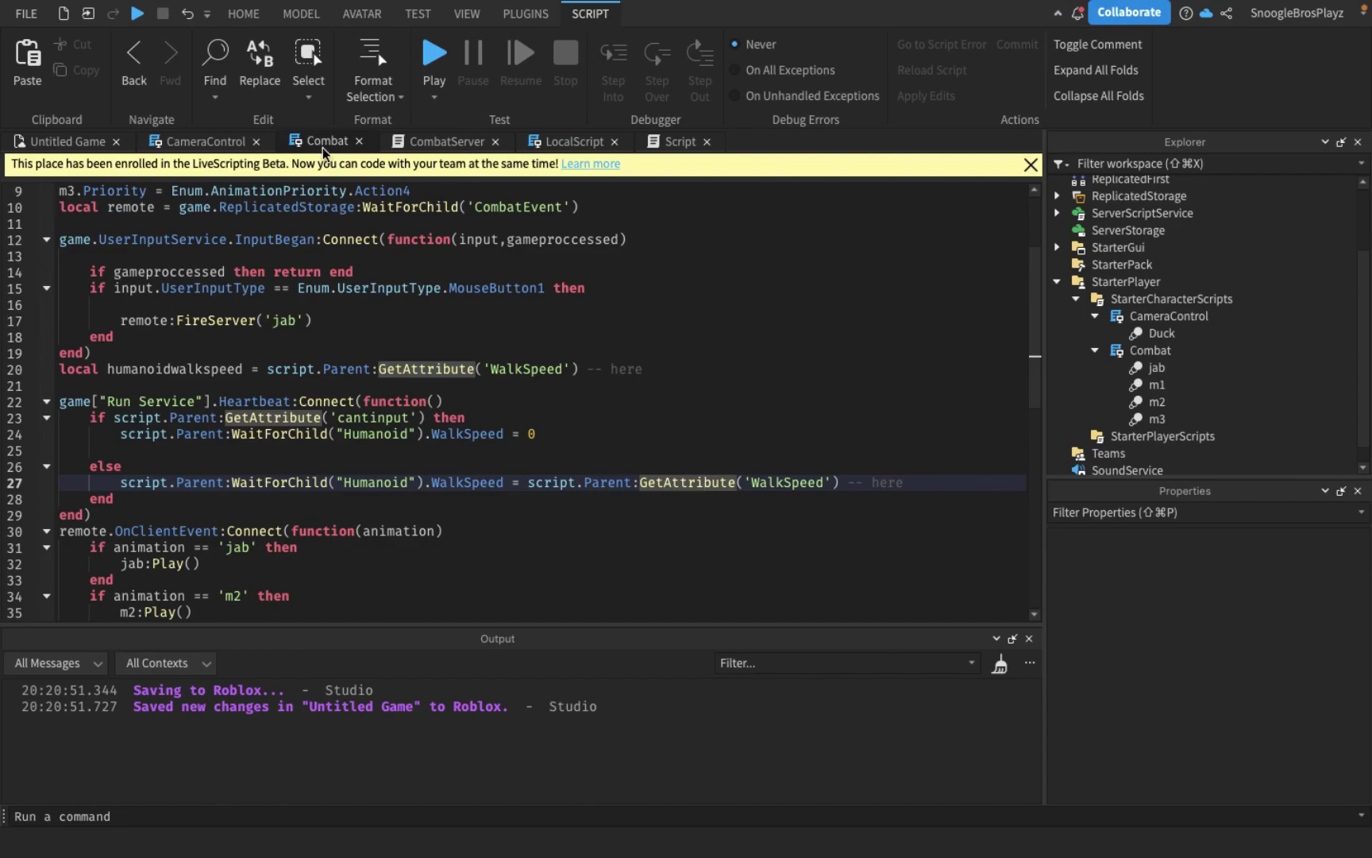
{"action": "left_click", "coordinate": [195, 140]}
{"action": "left_click", "coordinate": [312, 277]}
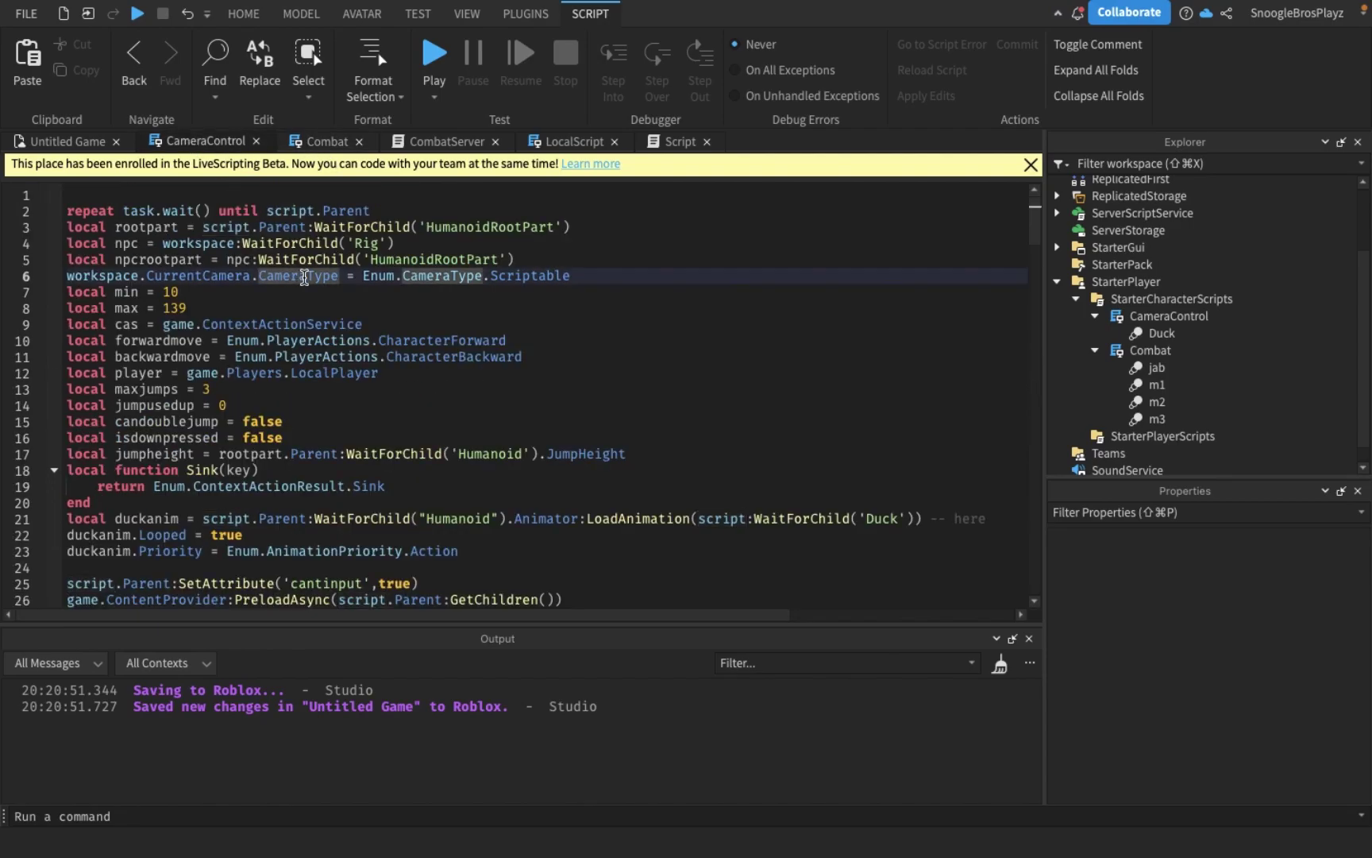
{"action": "scroll", "coordinate": [360, 385], "scroll_direction": "down", "scroll_amount": 1}
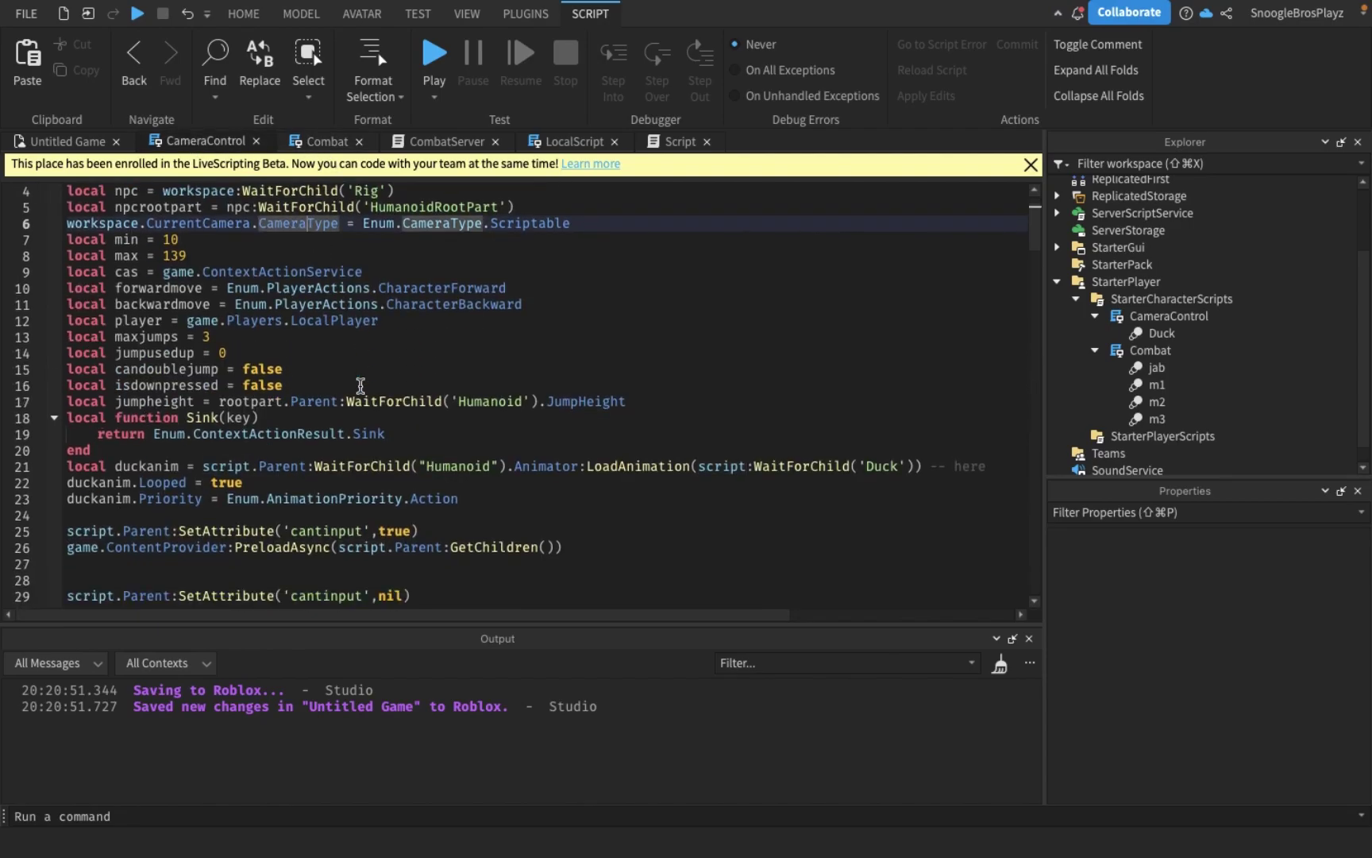
{"action": "scroll", "coordinate": [361, 384], "scroll_direction": "down", "scroll_amount": 1}
{"action": "scroll", "coordinate": [412, 412], "scroll_direction": "down", "scroll_amount": 2}
{"action": "scroll", "coordinate": [466, 462], "scroll_direction": "down", "scroll_amount": 1}
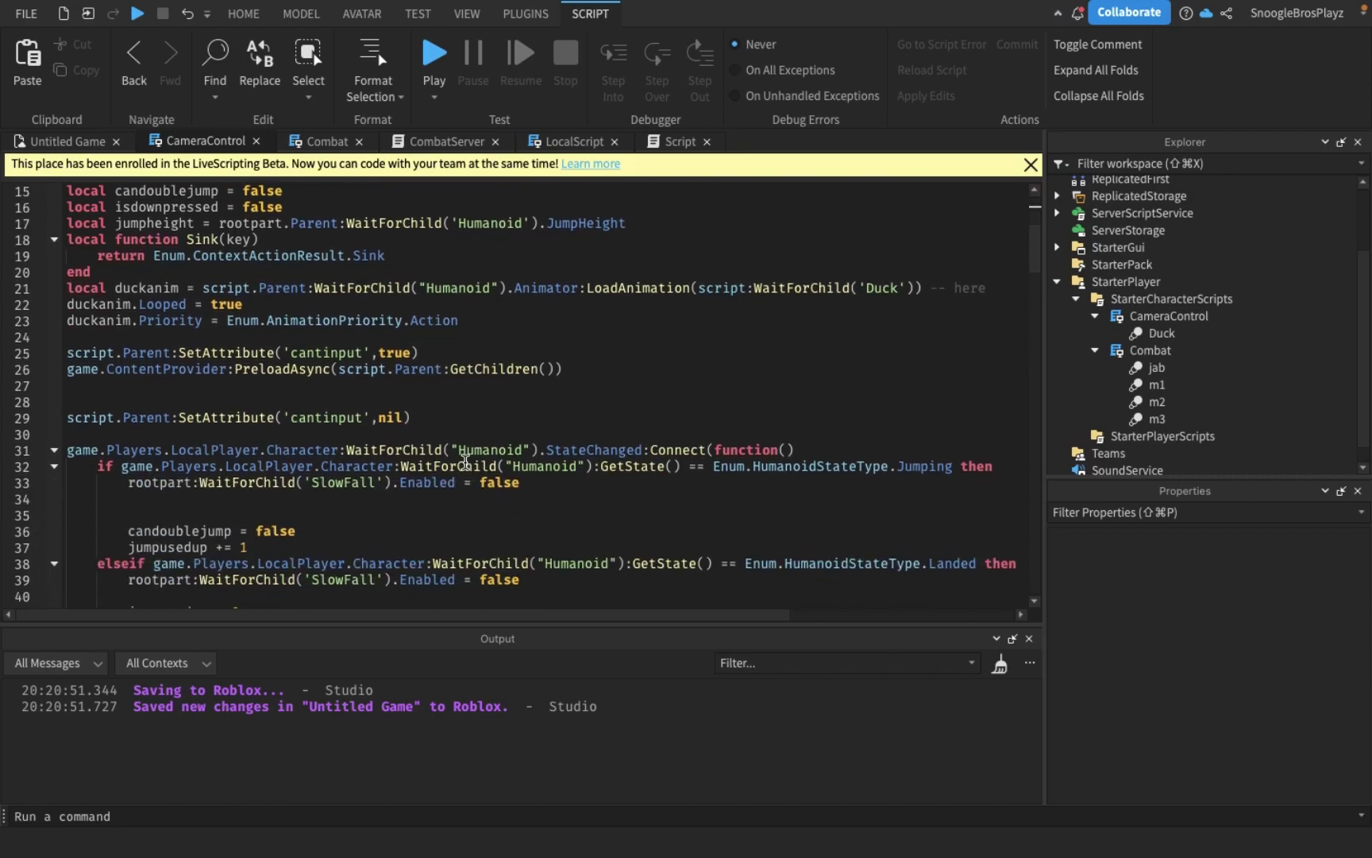
{"action": "scroll", "coordinate": [465, 462], "scroll_direction": "down", "scroll_amount": 2}
{"action": "scroll", "coordinate": [465, 461], "scroll_direction": "up", "scroll_amount": 4}
{"action": "scroll", "coordinate": [465, 462], "scroll_direction": "down", "scroll_amount": 5}
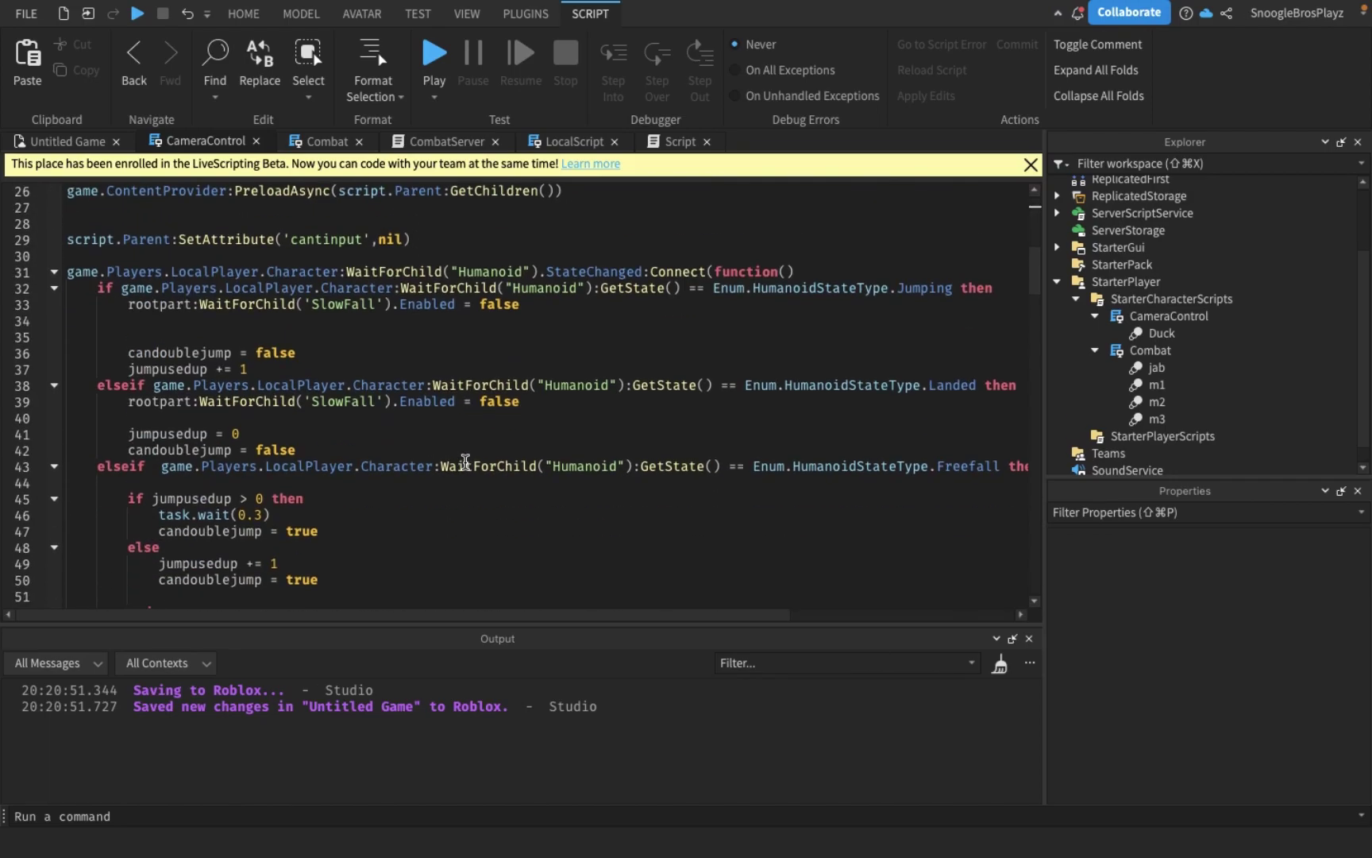
{"action": "scroll", "coordinate": [465, 462], "scroll_direction": "down", "scroll_amount": 2}
{"action": "scroll", "coordinate": [465, 462], "scroll_direction": "down", "scroll_amount": 1}
{"action": "scroll", "coordinate": [466, 462], "scroll_direction": "down", "scroll_amount": 4}
{"action": "scroll", "coordinate": [465, 463], "scroll_direction": "down", "scroll_amount": 3}
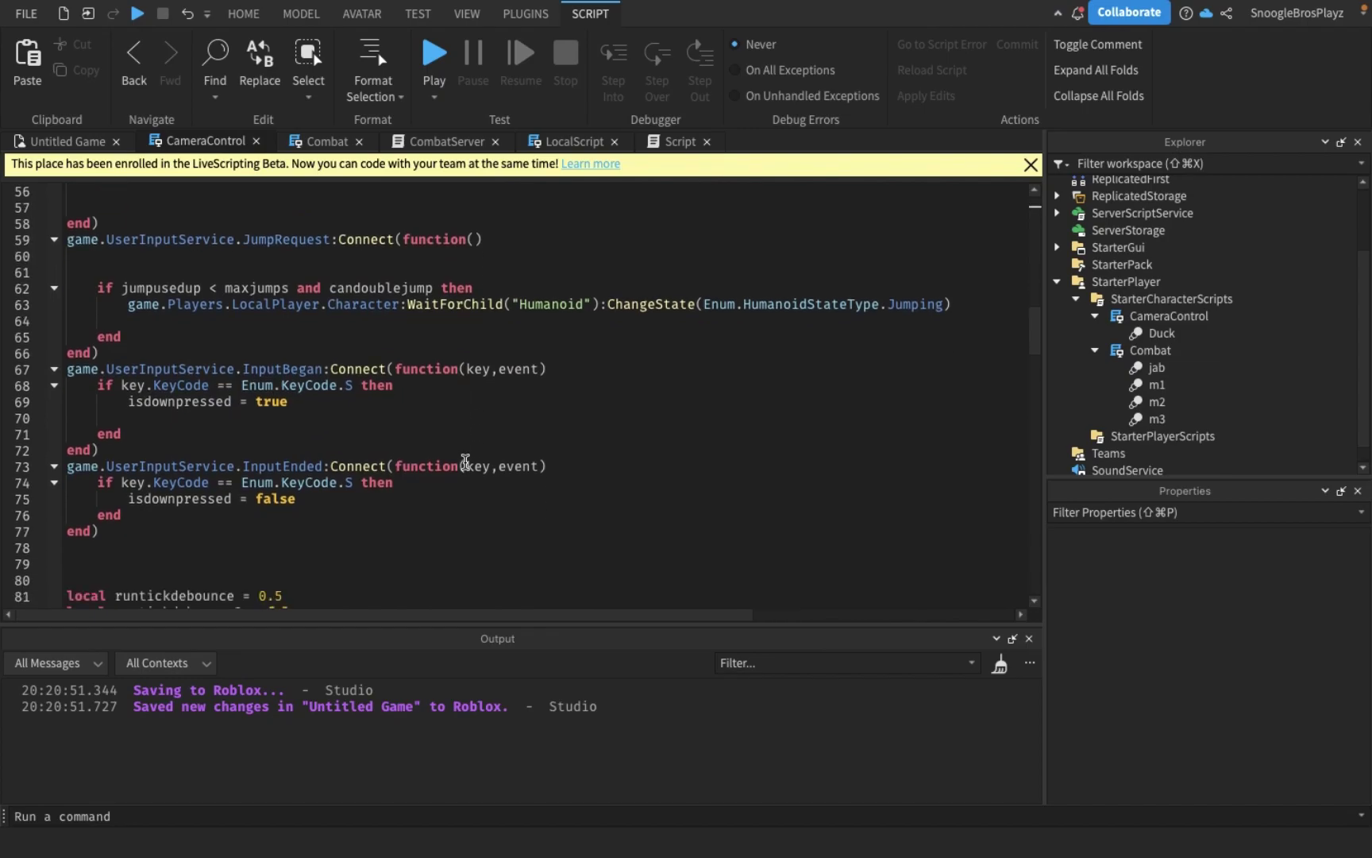
{"action": "scroll", "coordinate": [466, 462], "scroll_direction": "down", "scroll_amount": 1}
{"action": "scroll", "coordinate": [466, 463], "scroll_direction": "down", "scroll_amount": 3}
{"action": "scroll", "coordinate": [466, 462], "scroll_direction": "down", "scroll_amount": 1}
{"action": "left_click_drag", "start_coordinate": [312, 370], "coordinate": [71, 340]}
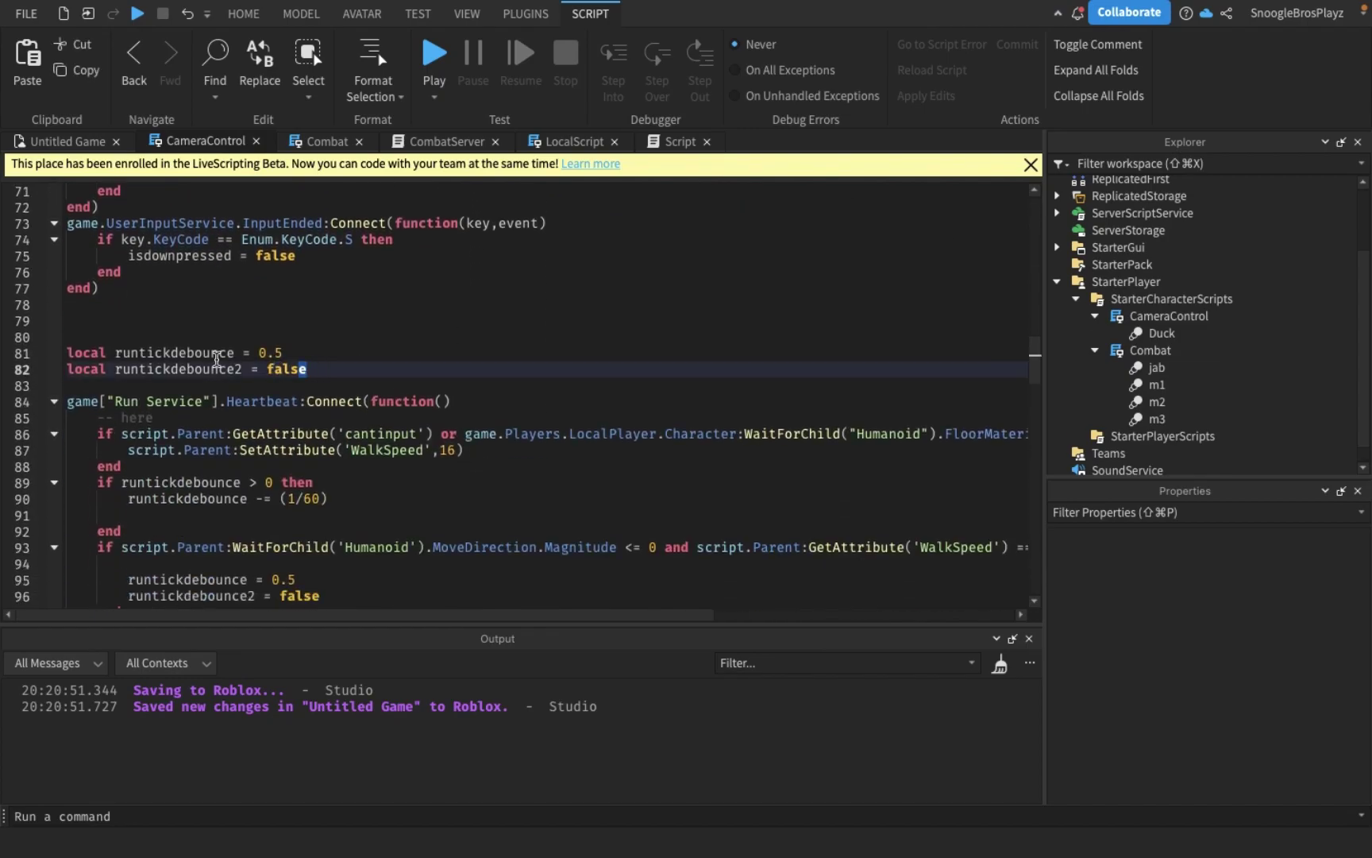
{"action": "left_click", "coordinate": [116, 341]}
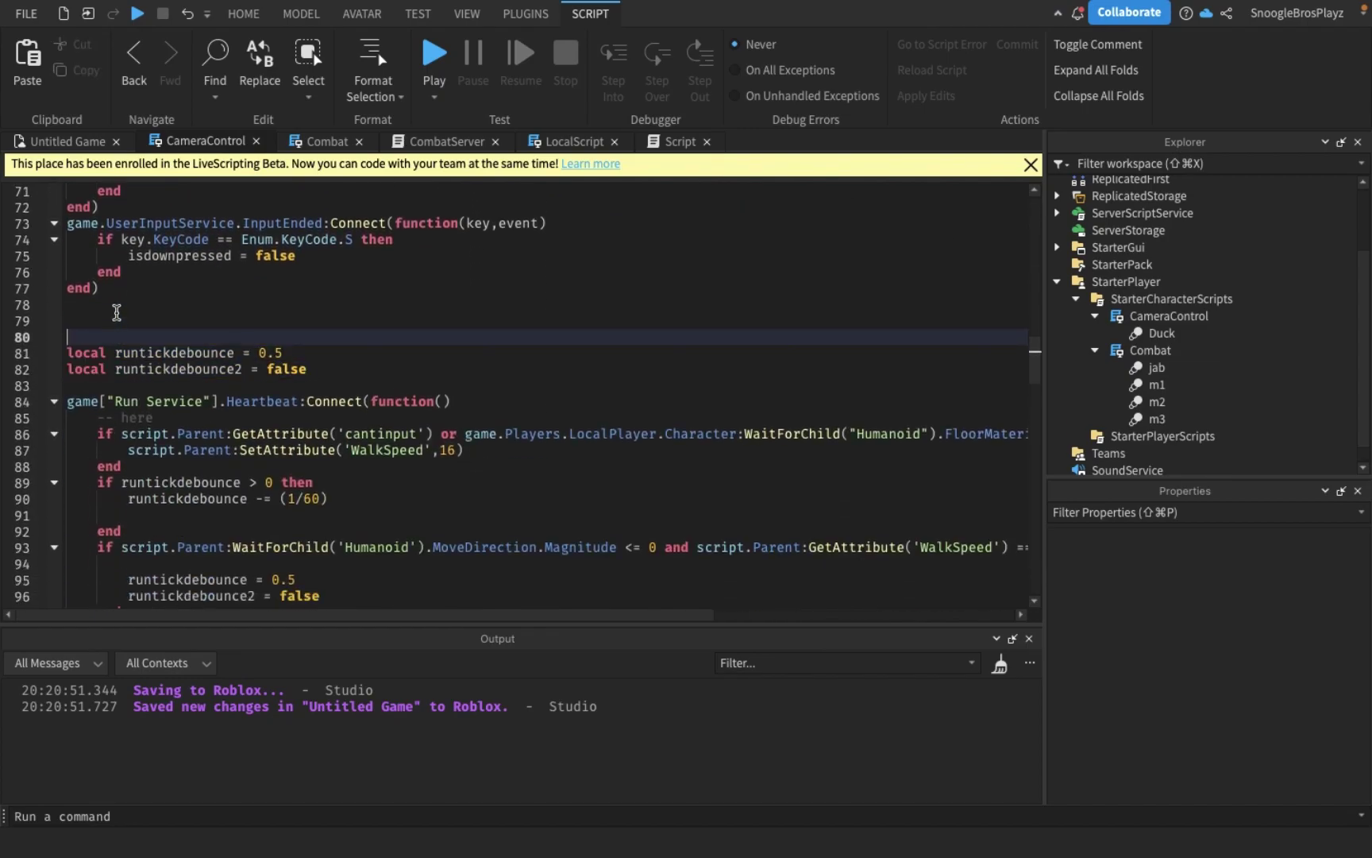
{"action": "left_click", "coordinate": [116, 313]}
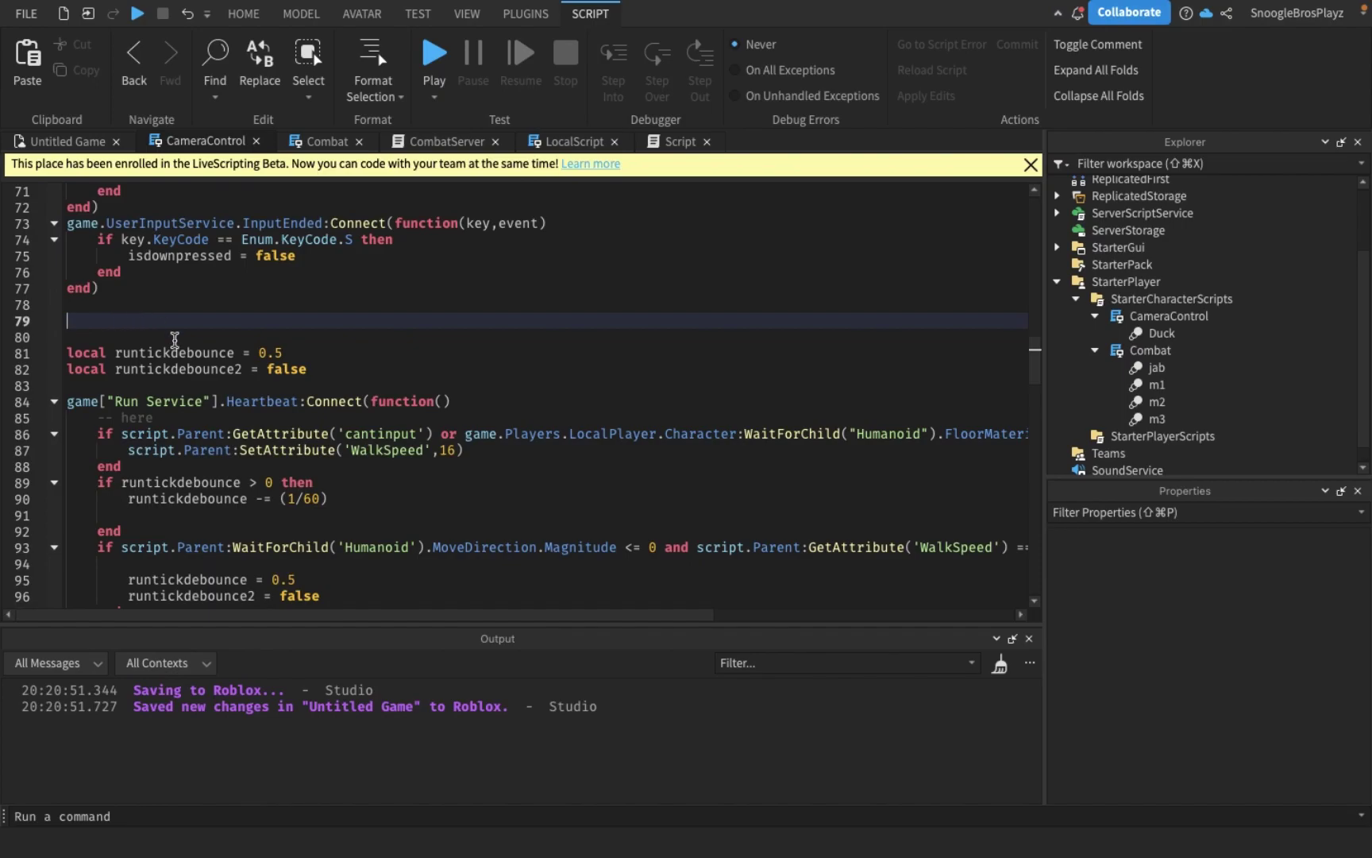
{"action": "left_click_drag", "start_coordinate": [308, 369], "coordinate": [73, 335]}
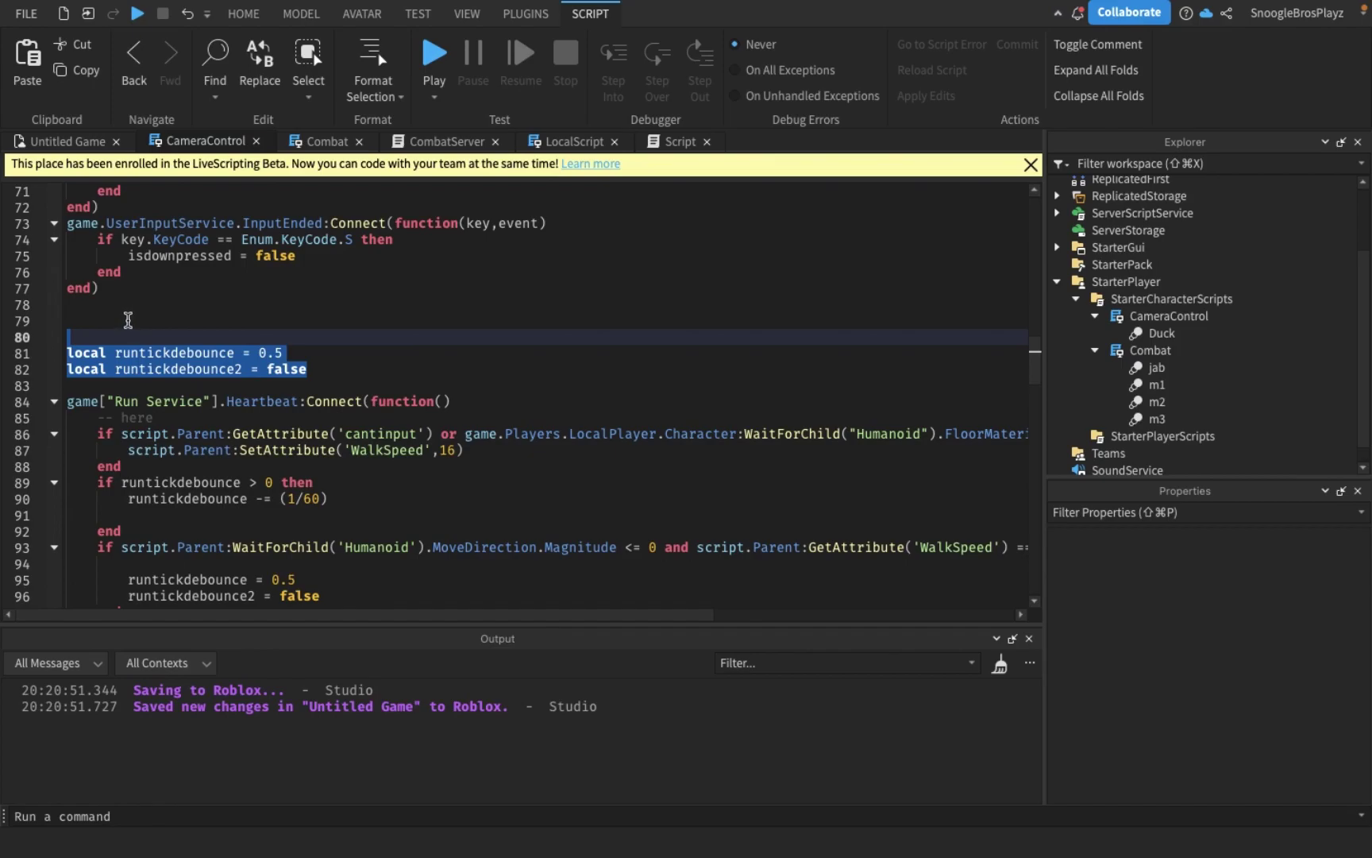
{"action": "left_click", "coordinate": [127, 319]}
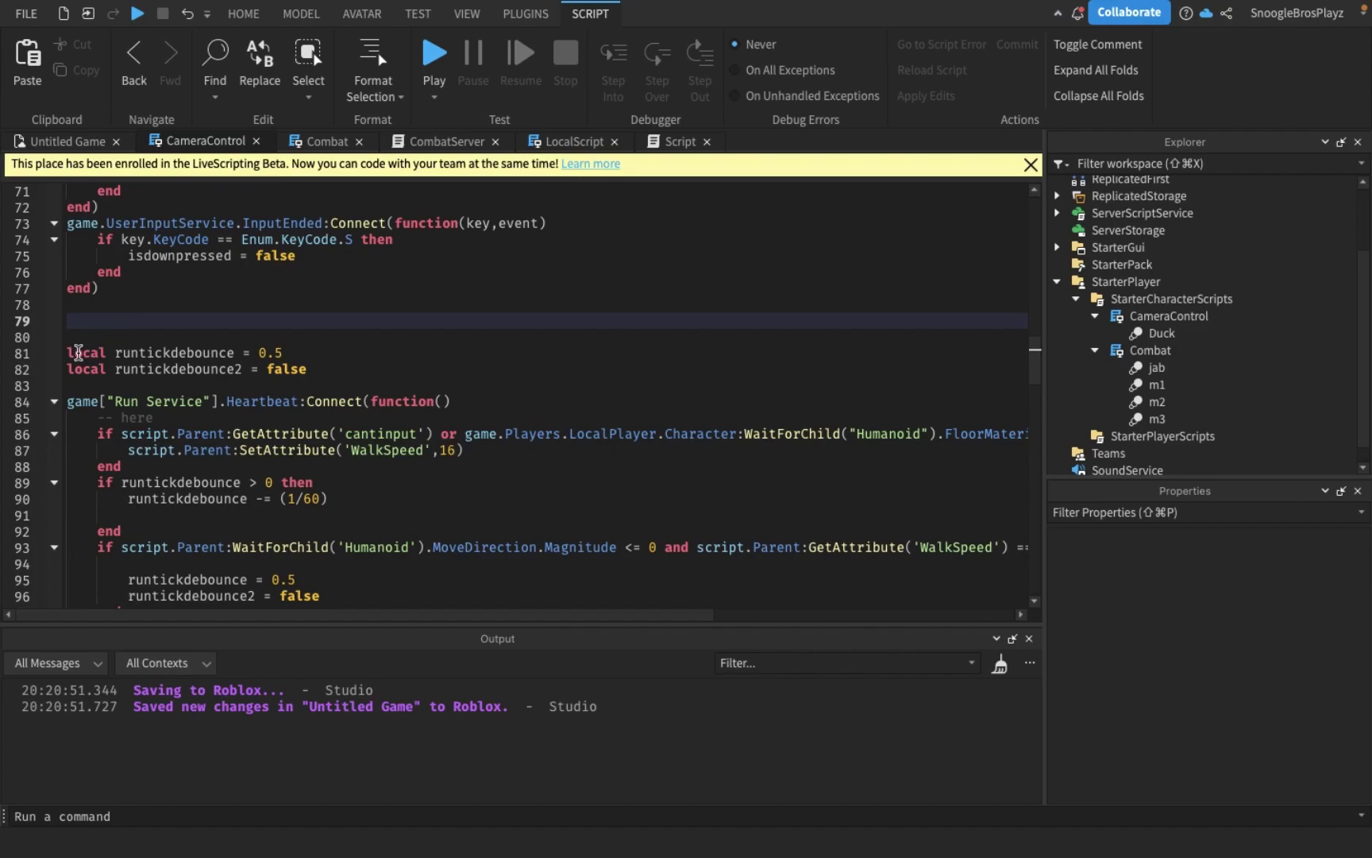
{"action": "left_click_drag", "start_coordinate": [67, 351], "coordinate": [309, 364]}
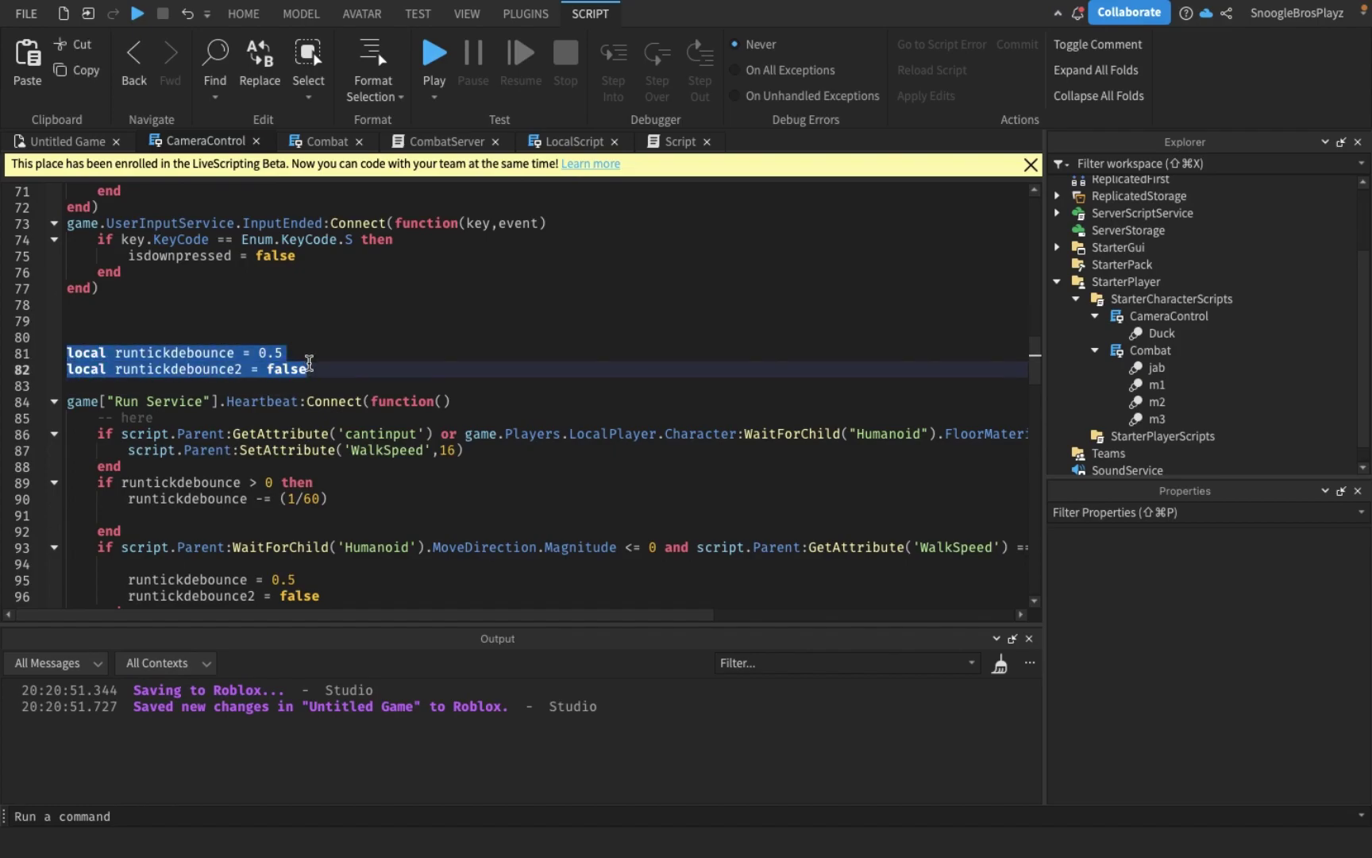
{"action": "left_click", "coordinate": [308, 362]}
{"action": "scroll", "coordinate": [428, 390], "scroll_direction": "down", "scroll_amount": 1}
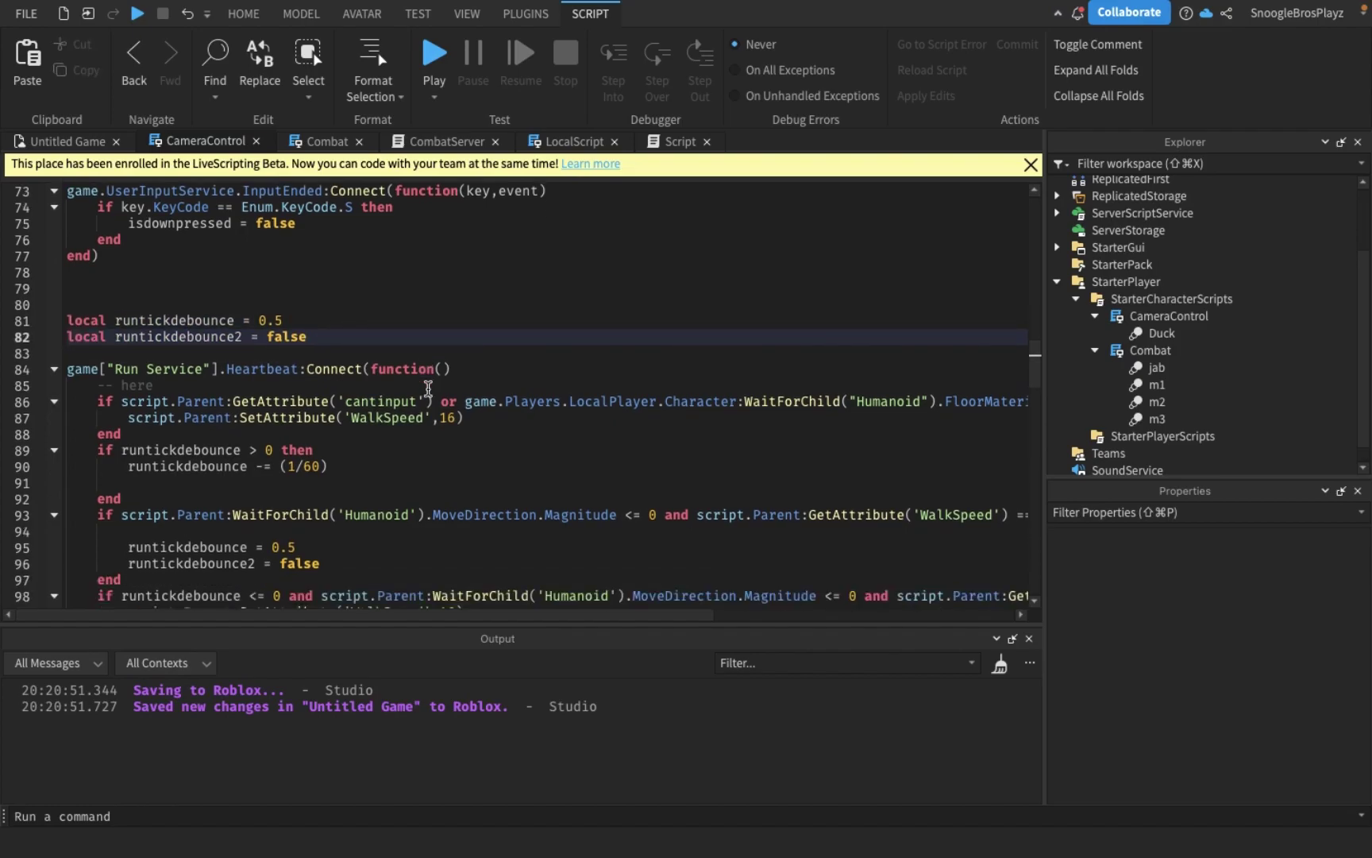
{"action": "scroll", "coordinate": [428, 388], "scroll_direction": "down", "scroll_amount": 2}
{"action": "scroll", "coordinate": [424, 387], "scroll_direction": "right", "scroll_amount": 2}
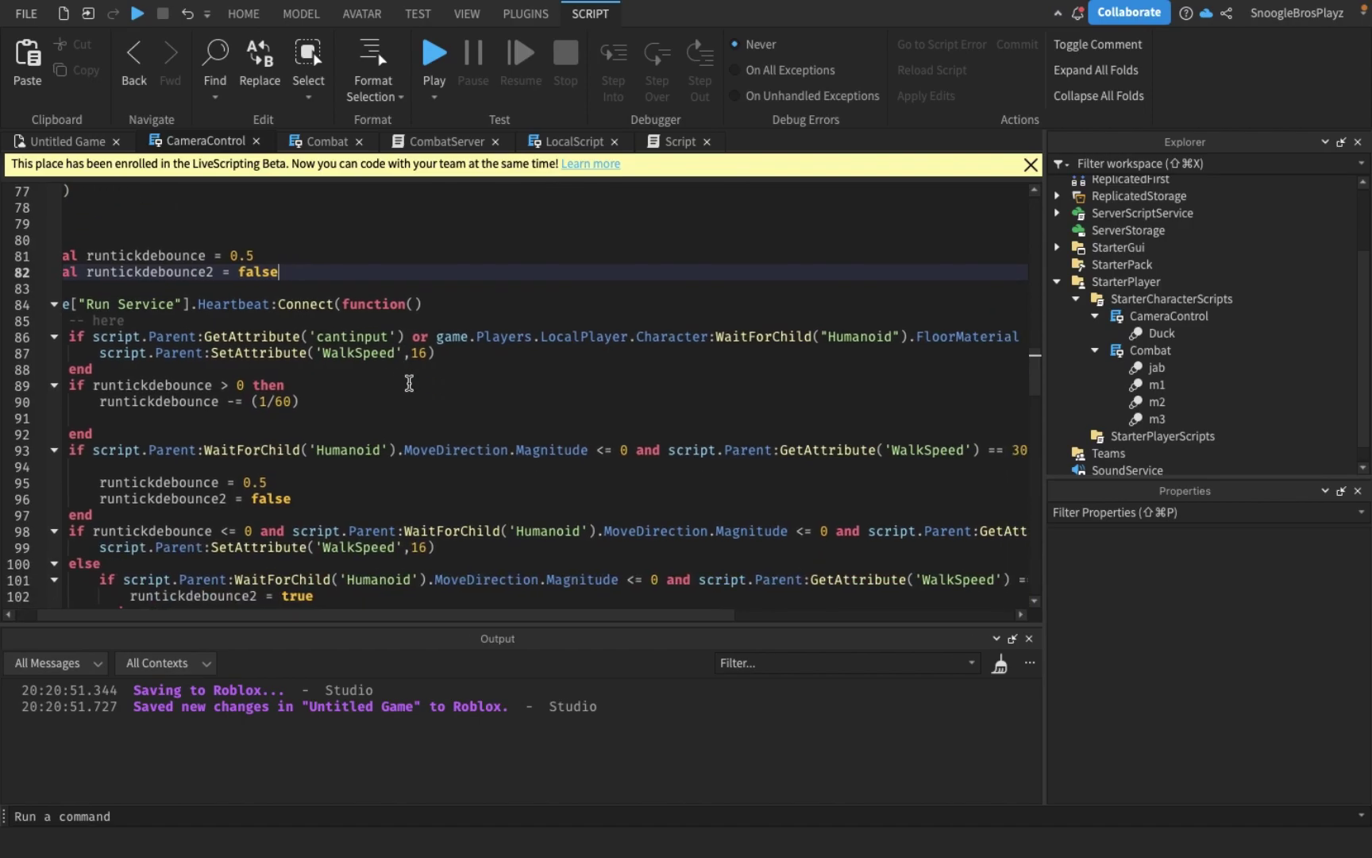
{"action": "scroll", "coordinate": [418, 384], "scroll_direction": "right", "scroll_amount": 3}
{"action": "scroll", "coordinate": [409, 383], "scroll_direction": "right", "scroll_amount": 3}
{"action": "scroll", "coordinate": [408, 383], "scroll_direction": "left", "scroll_amount": 5}
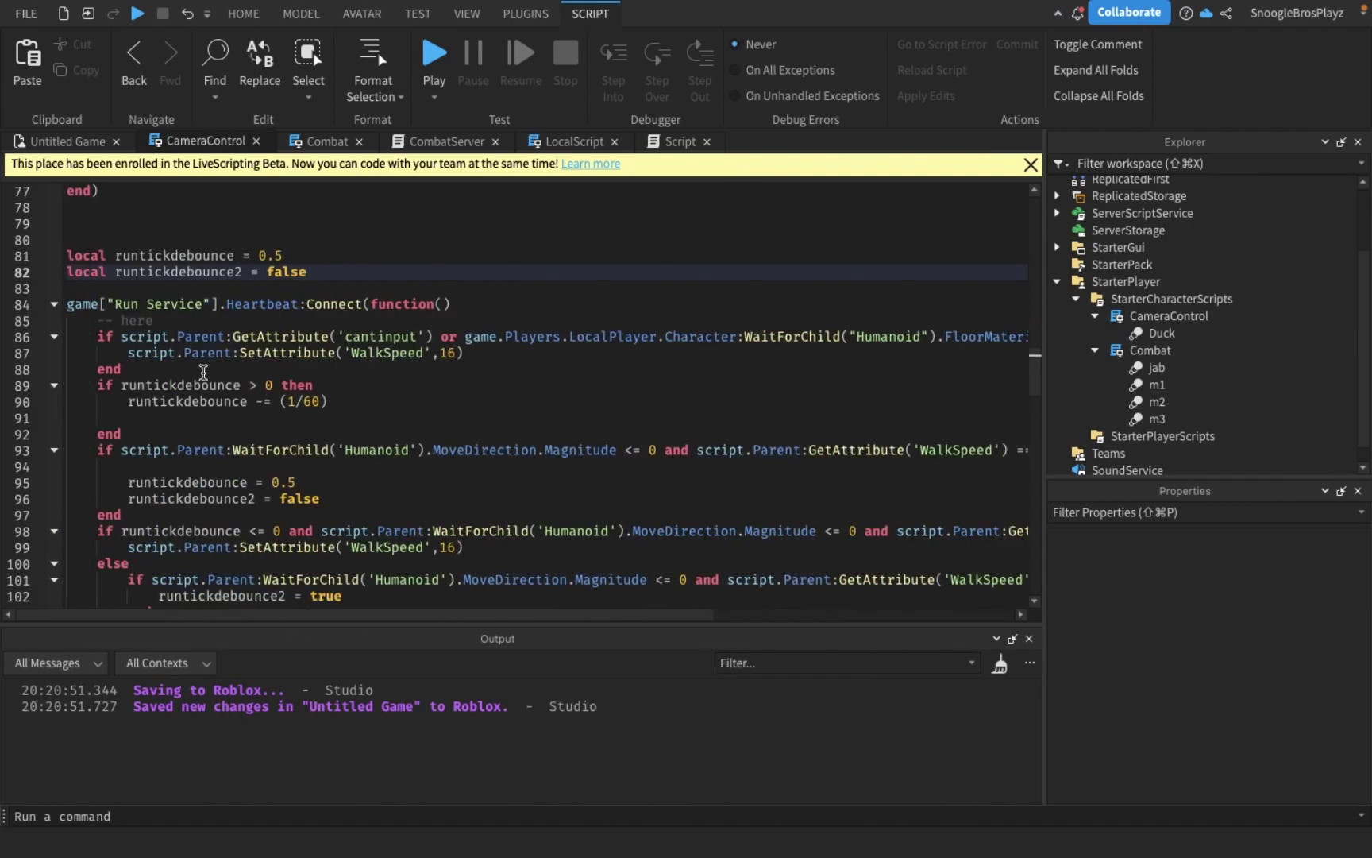
{"action": "mouse_move", "coordinate": [161, 364]}
{"action": "left_mouse_down"}
{"action": "mouse_move", "coordinate": [92, 338]}
{"action": "mouse_move", "coordinate": [298, 353]}
{"action": "left_mouse_up"}
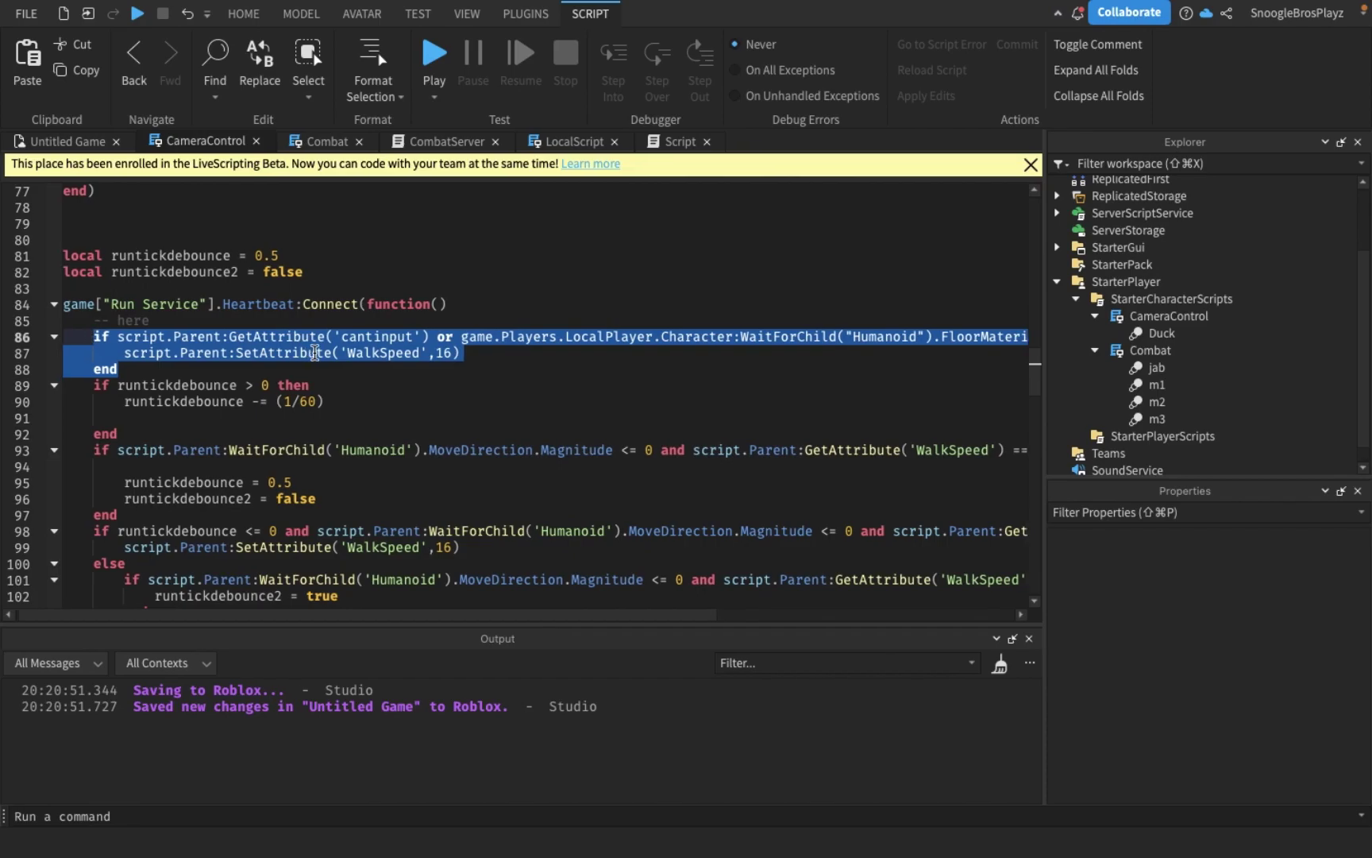
{"action": "scroll", "coordinate": [299, 352], "scroll_direction": "right", "scroll_amount": 5}
{"action": "left_click", "coordinate": [425, 337]}
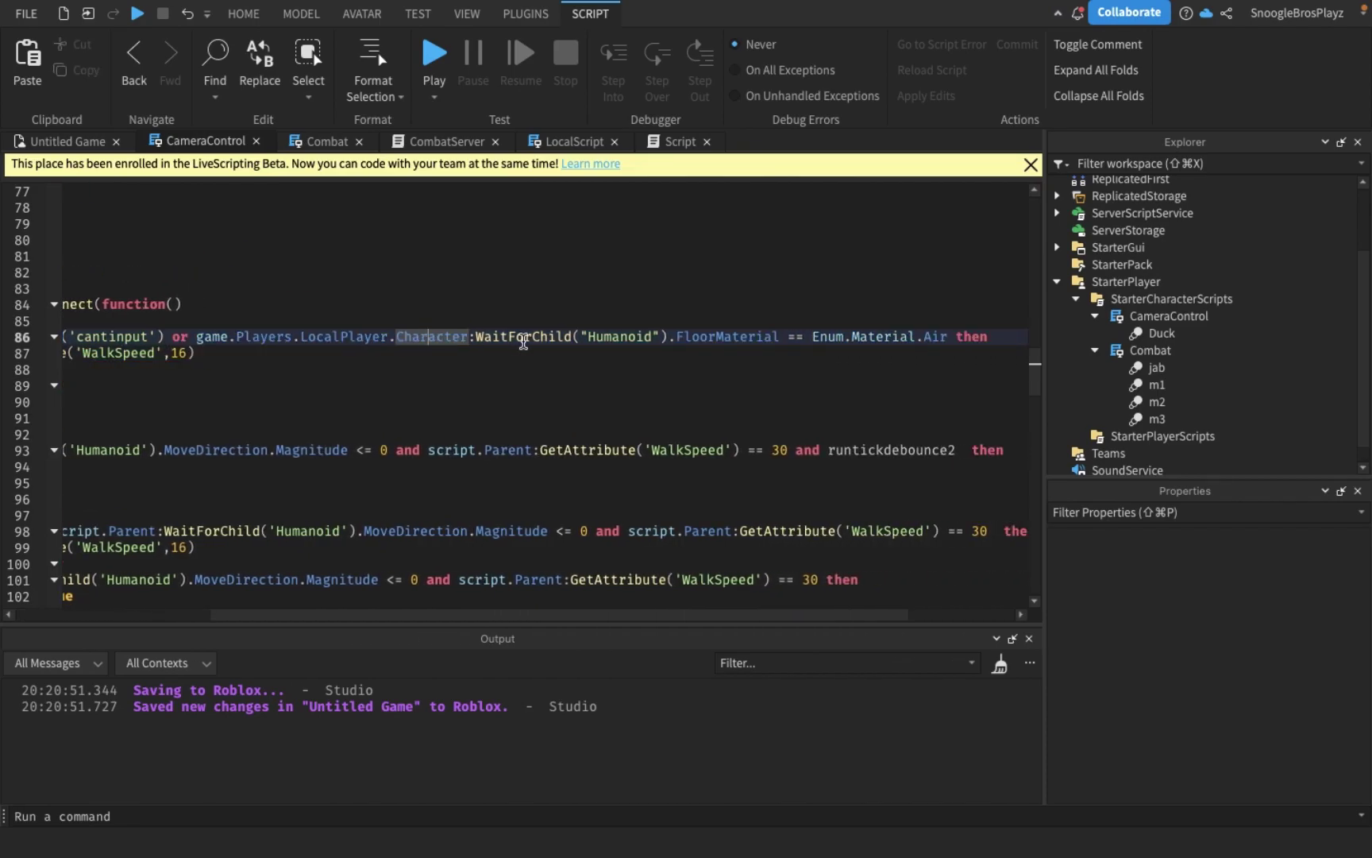
{"action": "mouse_move", "coordinate": [954, 336]}
{"action": "left_mouse_down"}
{"action": "mouse_move", "coordinate": [519, 303]}
{"action": "mouse_move", "coordinate": [200, 339]}
{"action": "left_mouse_up"}
{"action": "scroll", "coordinate": [196, 341], "scroll_direction": "left", "scroll_amount": 5}
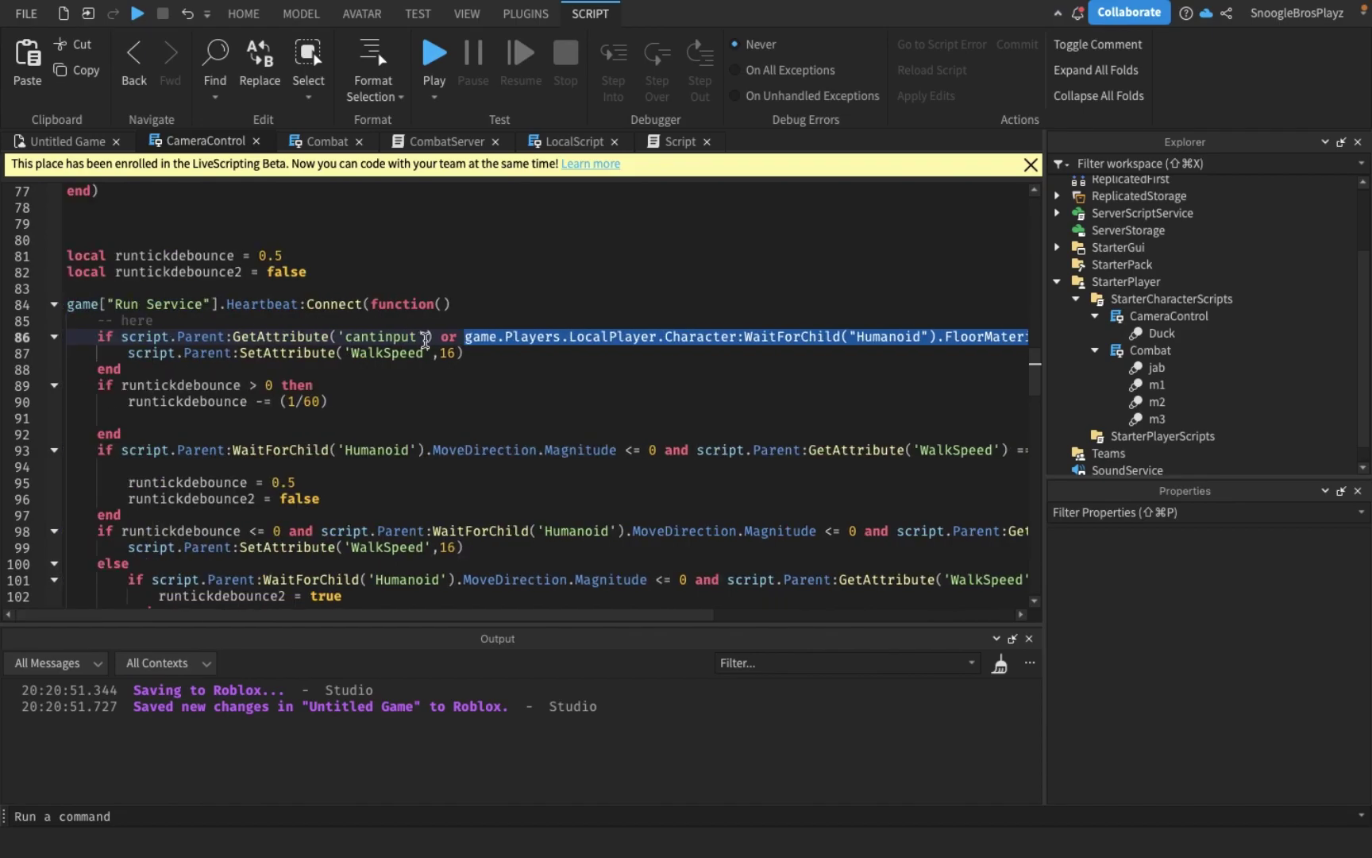
{"action": "mouse_move", "coordinate": [434, 337]}
{"action": "left_mouse_down"}
{"action": "mouse_move", "coordinate": [121, 351]}
{"action": "mouse_move", "coordinate": [122, 337]}
{"action": "left_mouse_up"}
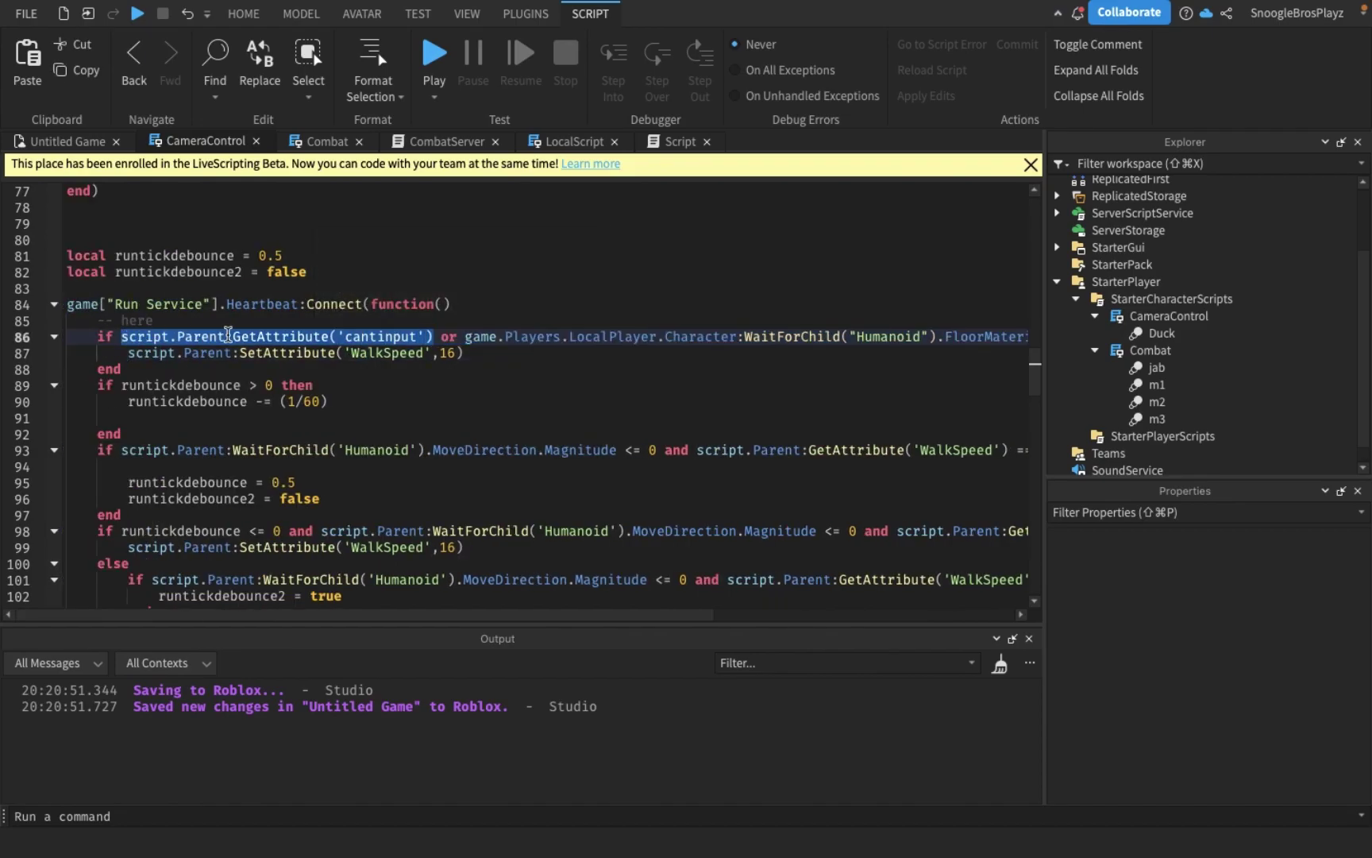
{"action": "left_click", "coordinate": [224, 337]}
{"action": "left_click", "coordinate": [383, 349]}
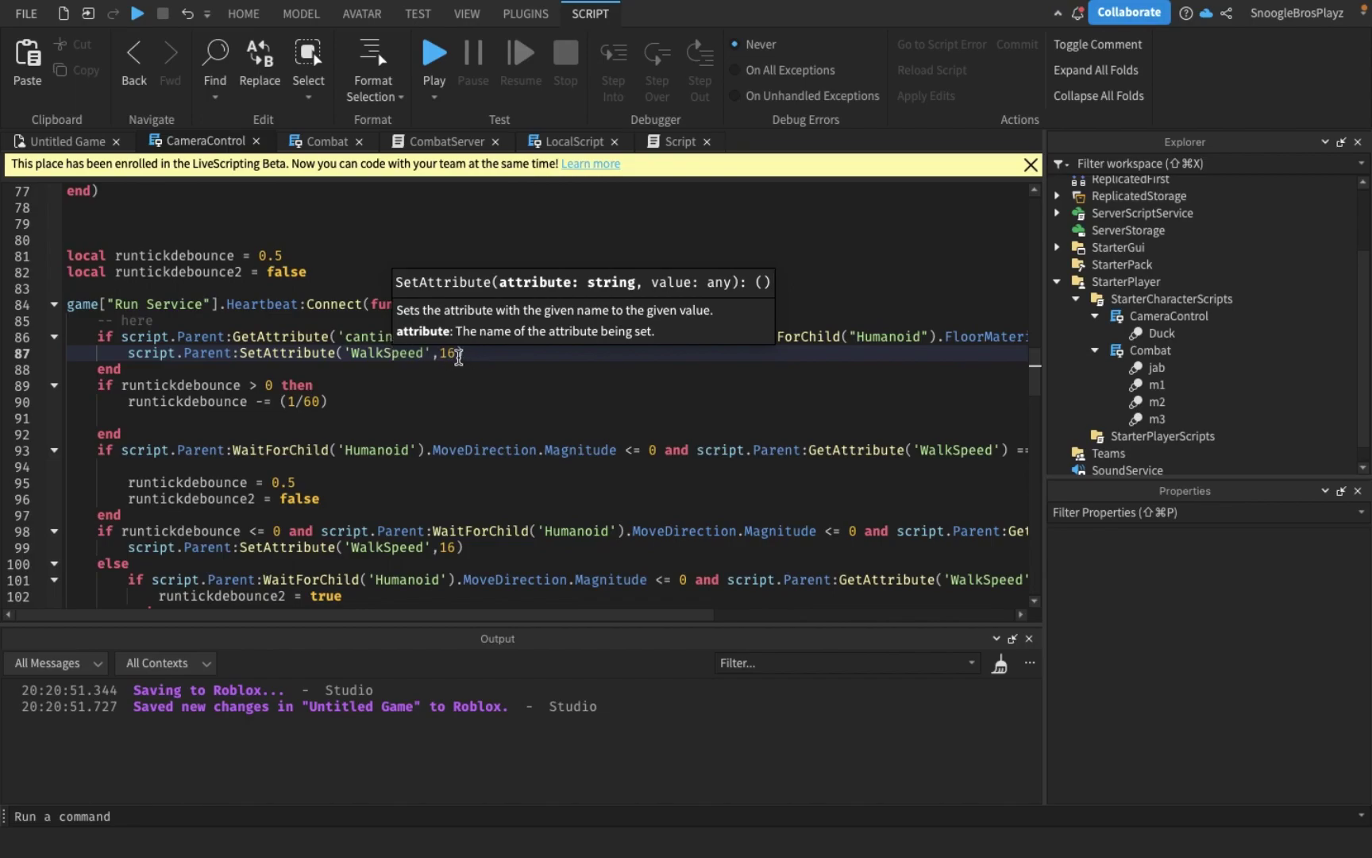
{"action": "left_click", "coordinate": [459, 353]}
{"action": "left_click", "coordinate": [477, 358]}
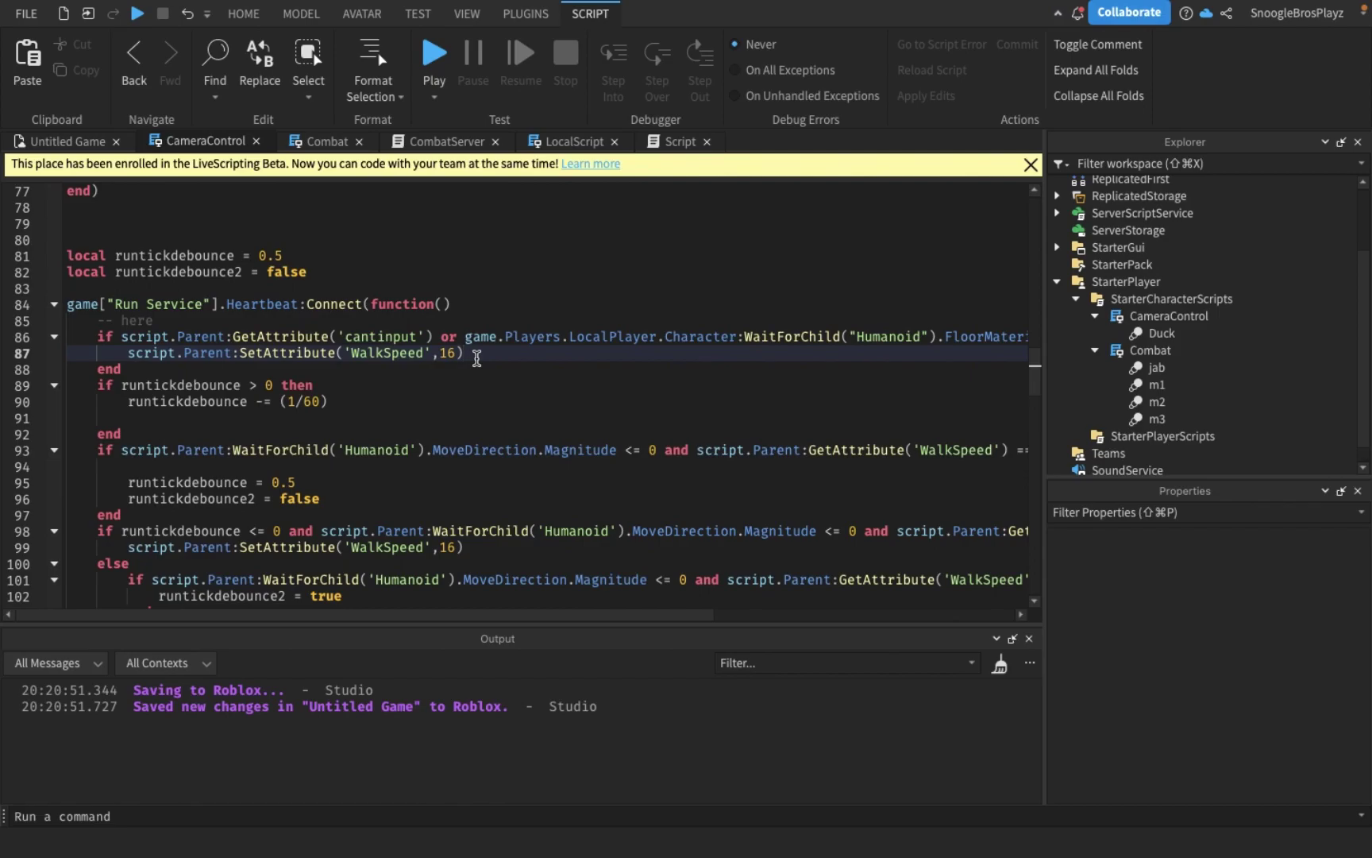
{"action": "left_click_drag", "start_coordinate": [98, 385], "coordinate": [136, 430]}
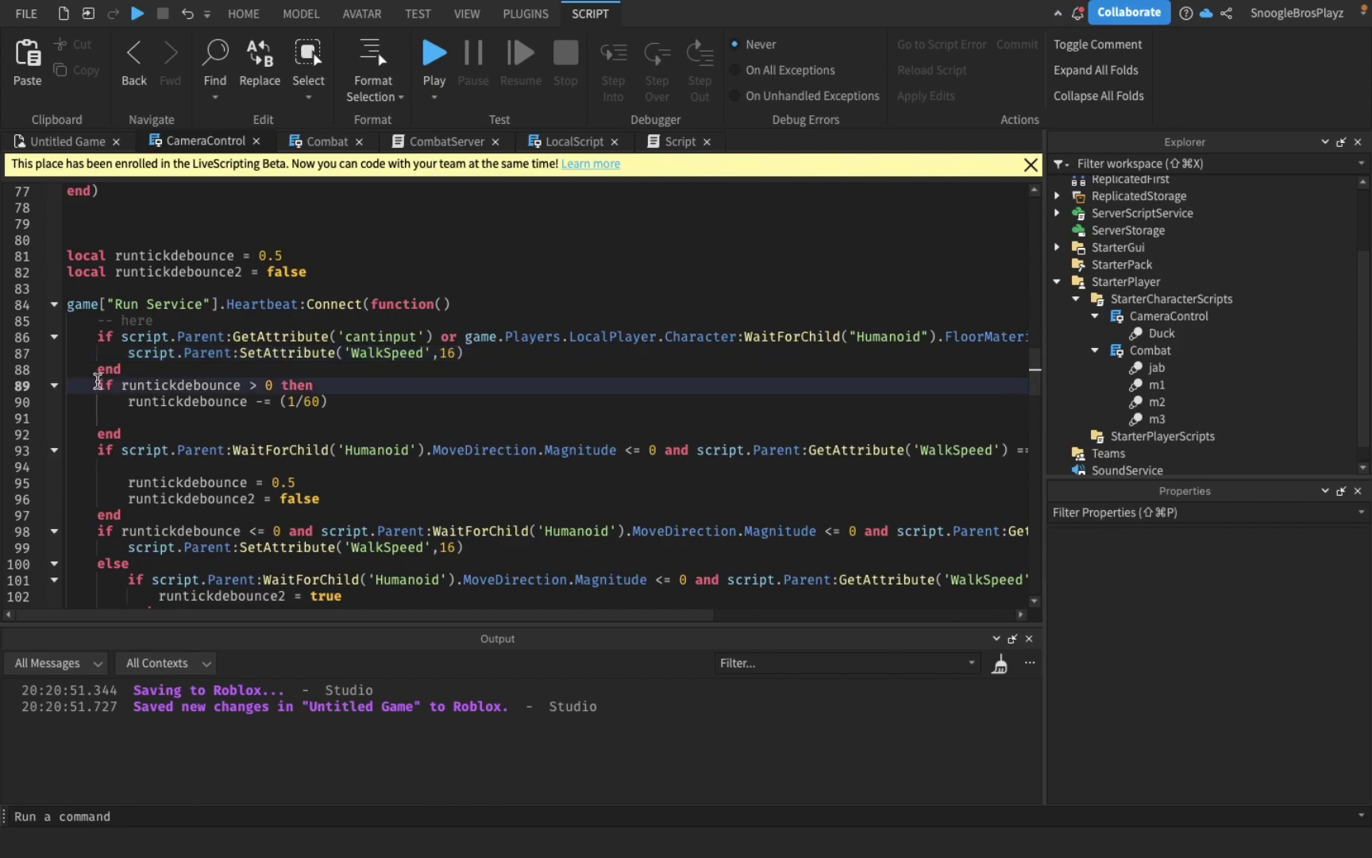
{"action": "left_click", "coordinate": [136, 431]}
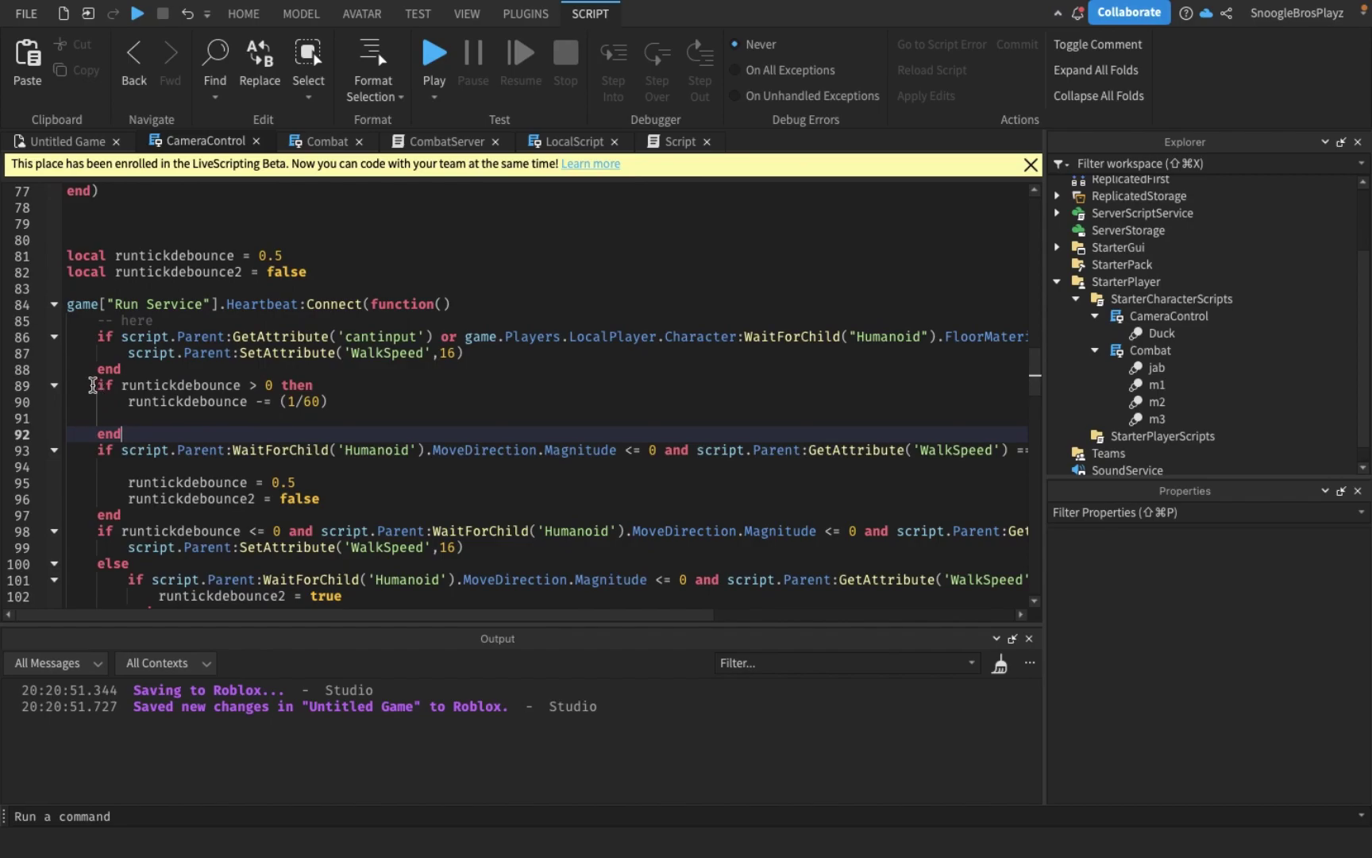
{"action": "left_click", "coordinate": [289, 257]}
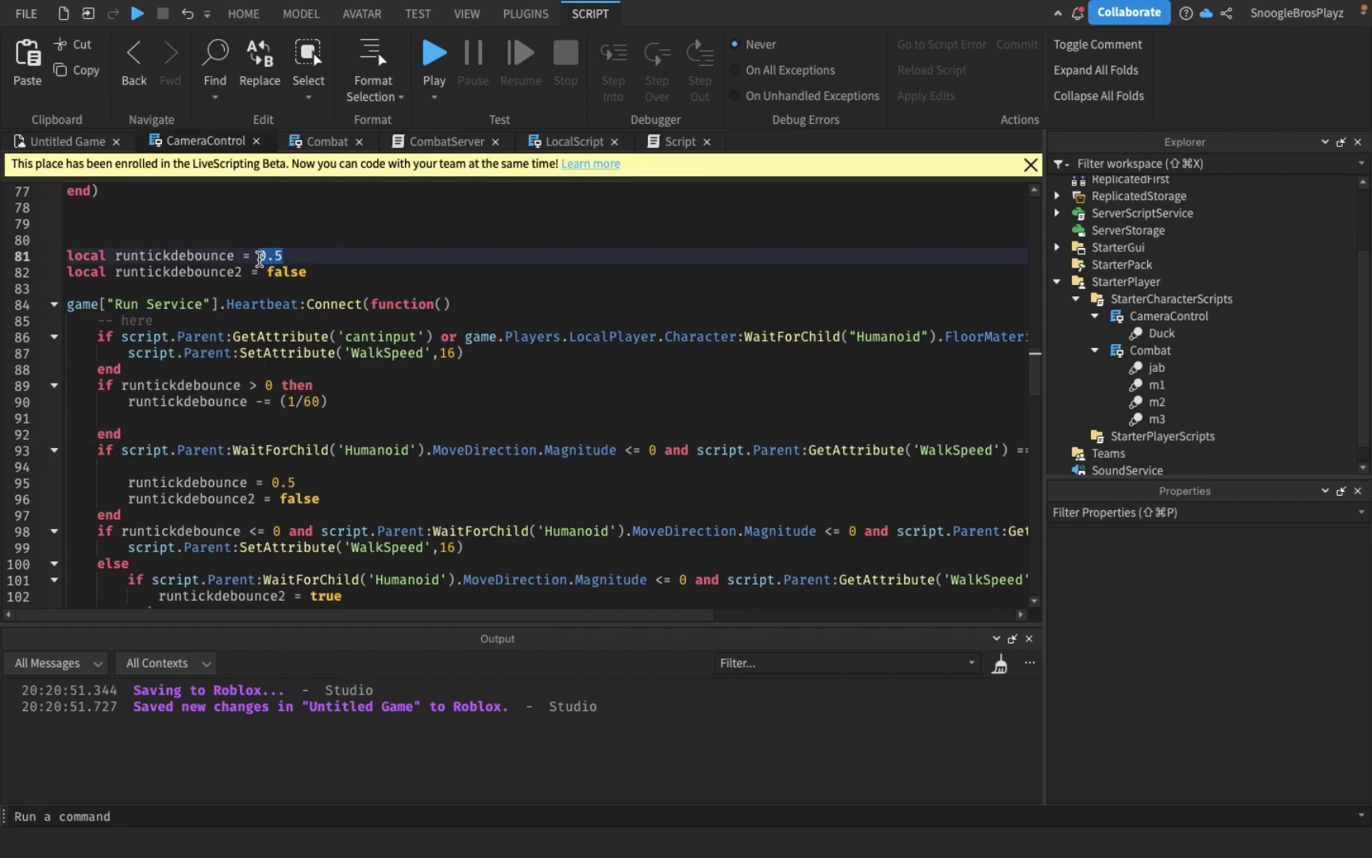
{"action": "left_click", "coordinate": [315, 421]}
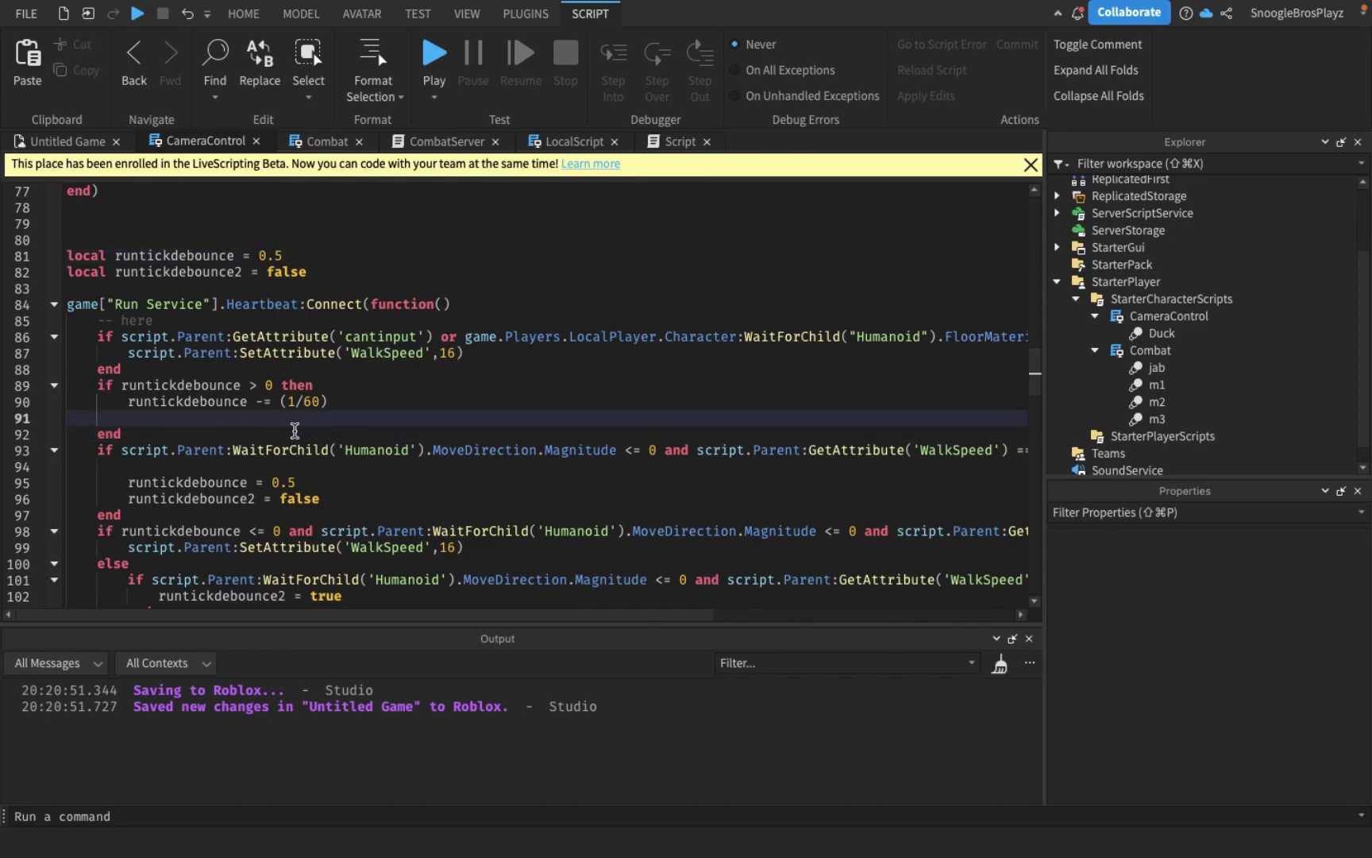
{"action": "left_click", "coordinate": [296, 430]}
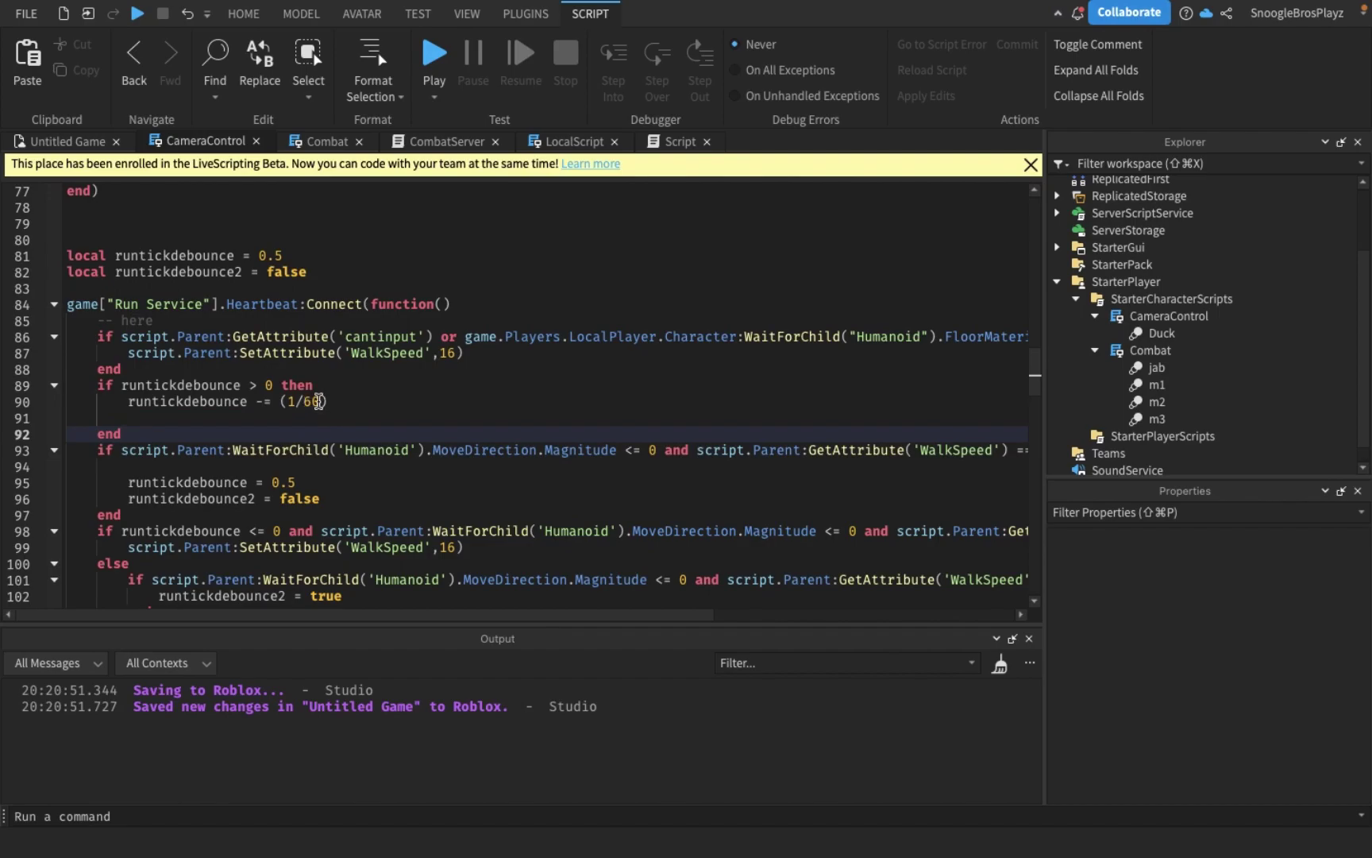
{"action": "scroll", "coordinate": [318, 401], "scroll_direction": "down", "scroll_amount": 1}
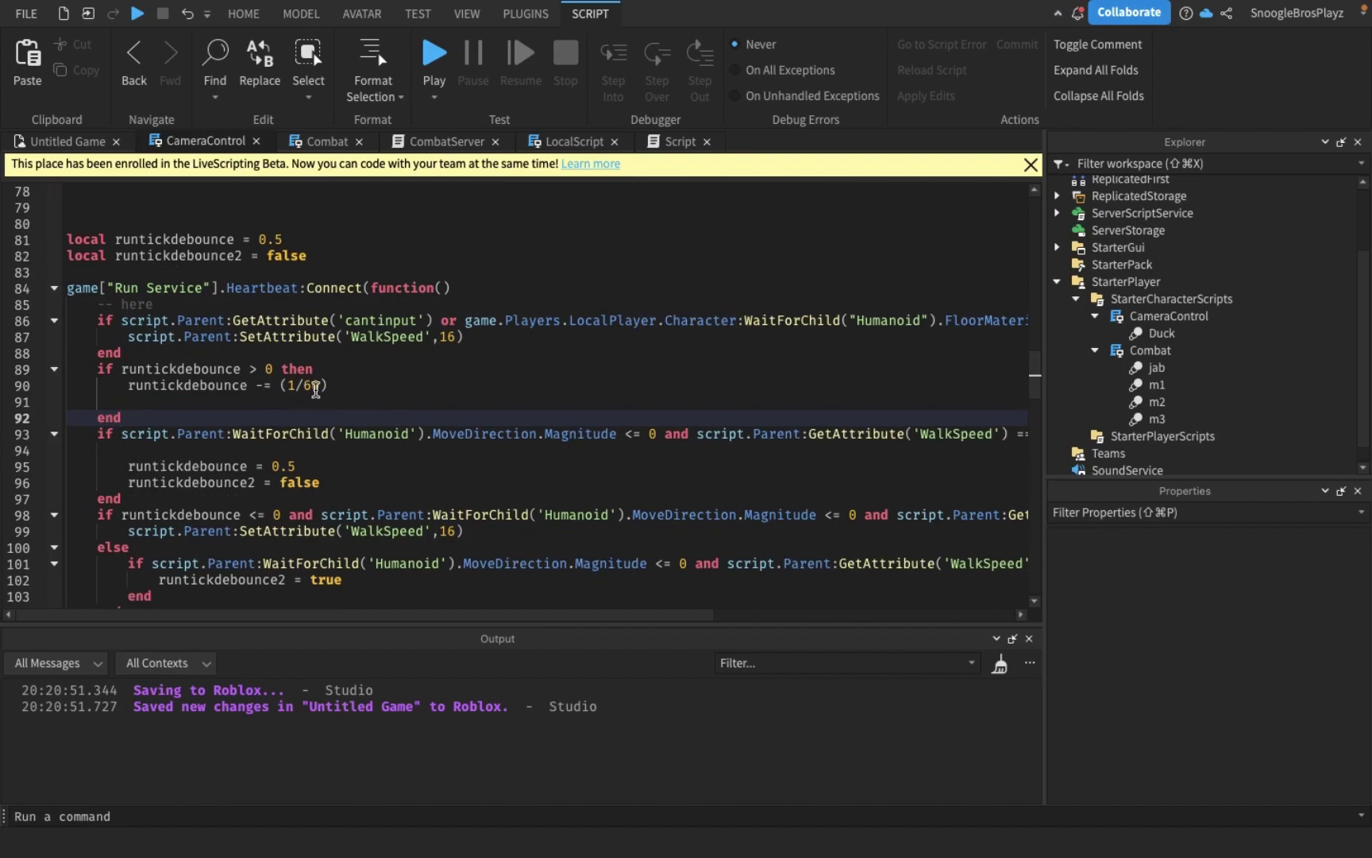
{"action": "scroll", "coordinate": [315, 390], "scroll_direction": "down", "scroll_amount": 3}
{"action": "scroll", "coordinate": [316, 391], "scroll_direction": "right", "scroll_amount": 2}
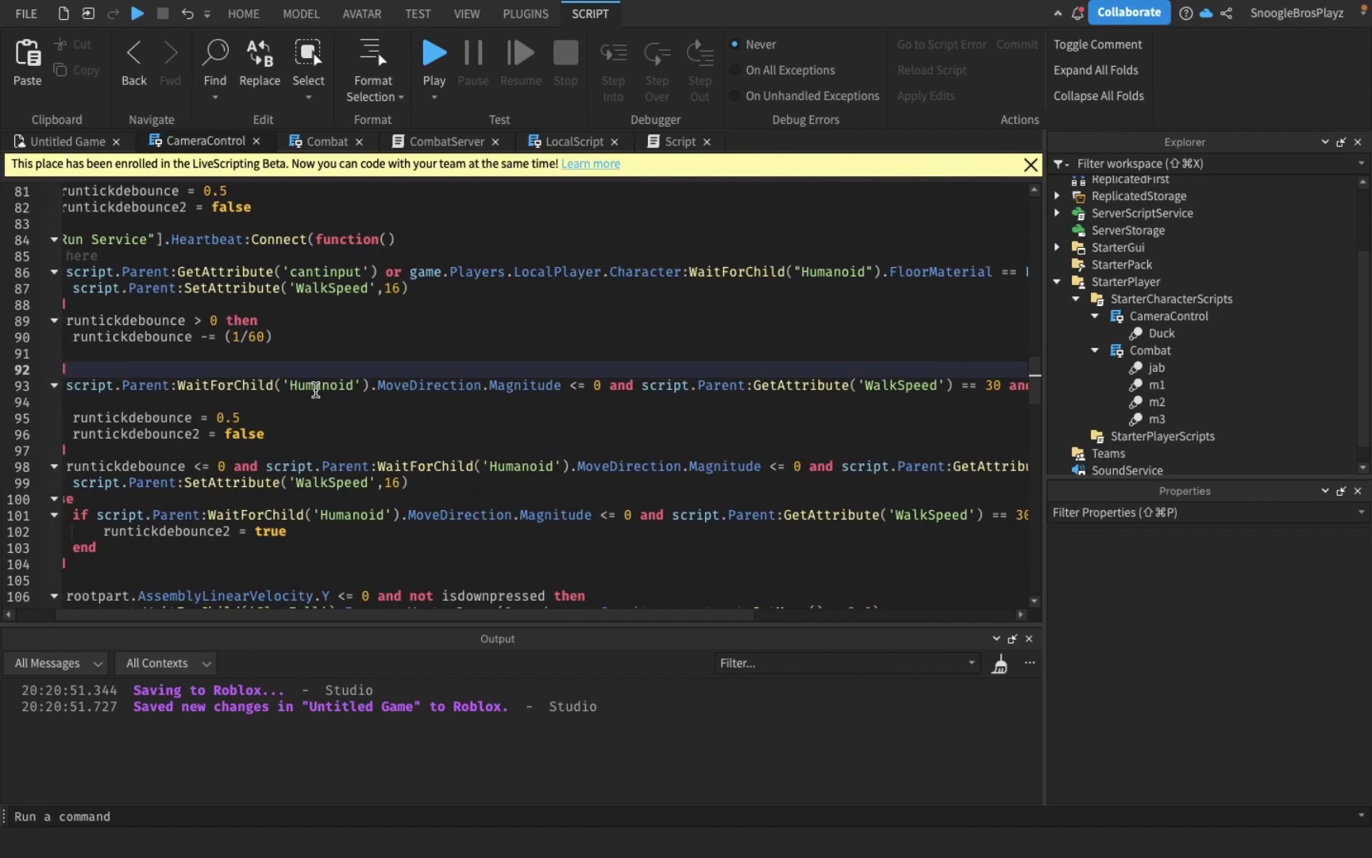
{"action": "scroll", "coordinate": [316, 390], "scroll_direction": "left", "scroll_amount": 2}
{"action": "scroll", "coordinate": [254, 337], "scroll_direction": "up", "scroll_amount": 1}
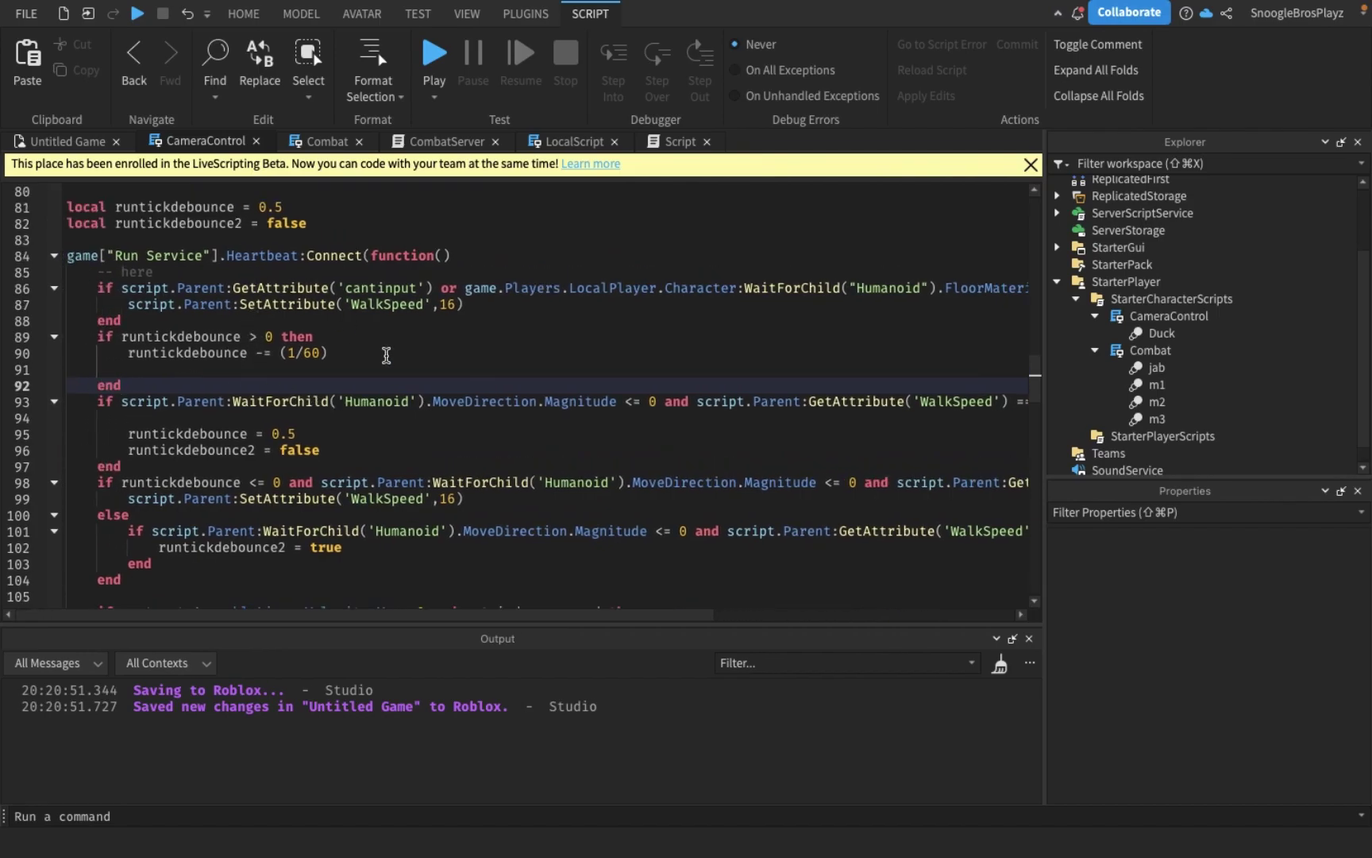
{"action": "scroll", "coordinate": [466, 409], "scroll_direction": "right", "scroll_amount": 5}
{"action": "scroll", "coordinate": [466, 409], "scroll_direction": "left", "scroll_amount": 2}
{"action": "scroll", "coordinate": [466, 409], "scroll_direction": "left", "scroll_amount": 3}
{"action": "scroll", "coordinate": [490, 451], "scroll_direction": "right", "scroll_amount": 1}
{"action": "scroll", "coordinate": [490, 450], "scroll_direction": "left", "scroll_amount": 1}
{"action": "scroll", "coordinate": [463, 392], "scroll_direction": "right", "scroll_amount": 1}
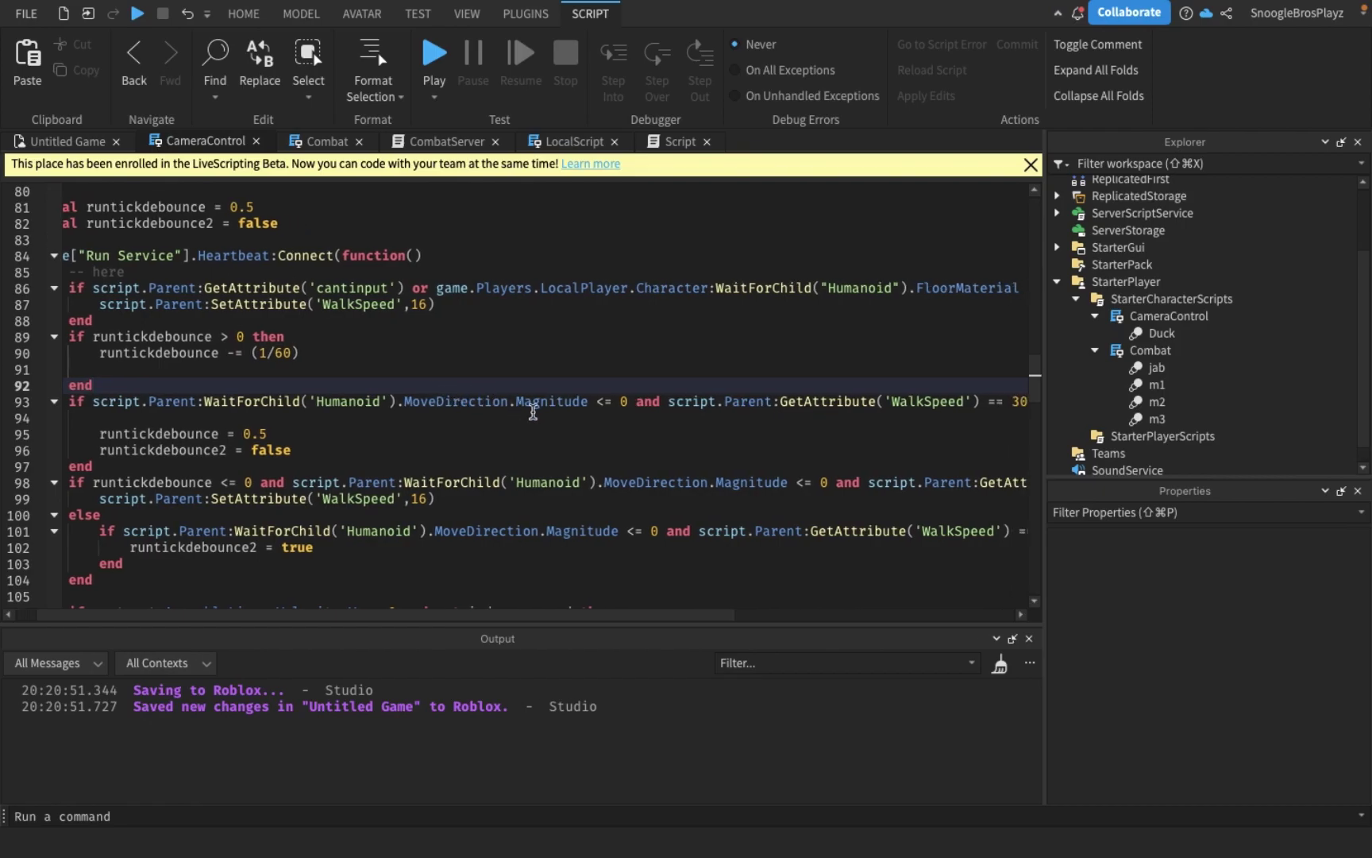
{"action": "scroll", "coordinate": [532, 412], "scroll_direction": "right", "scroll_amount": 5}
{"action": "scroll", "coordinate": [534, 412], "scroll_direction": "right", "scroll_amount": 3}
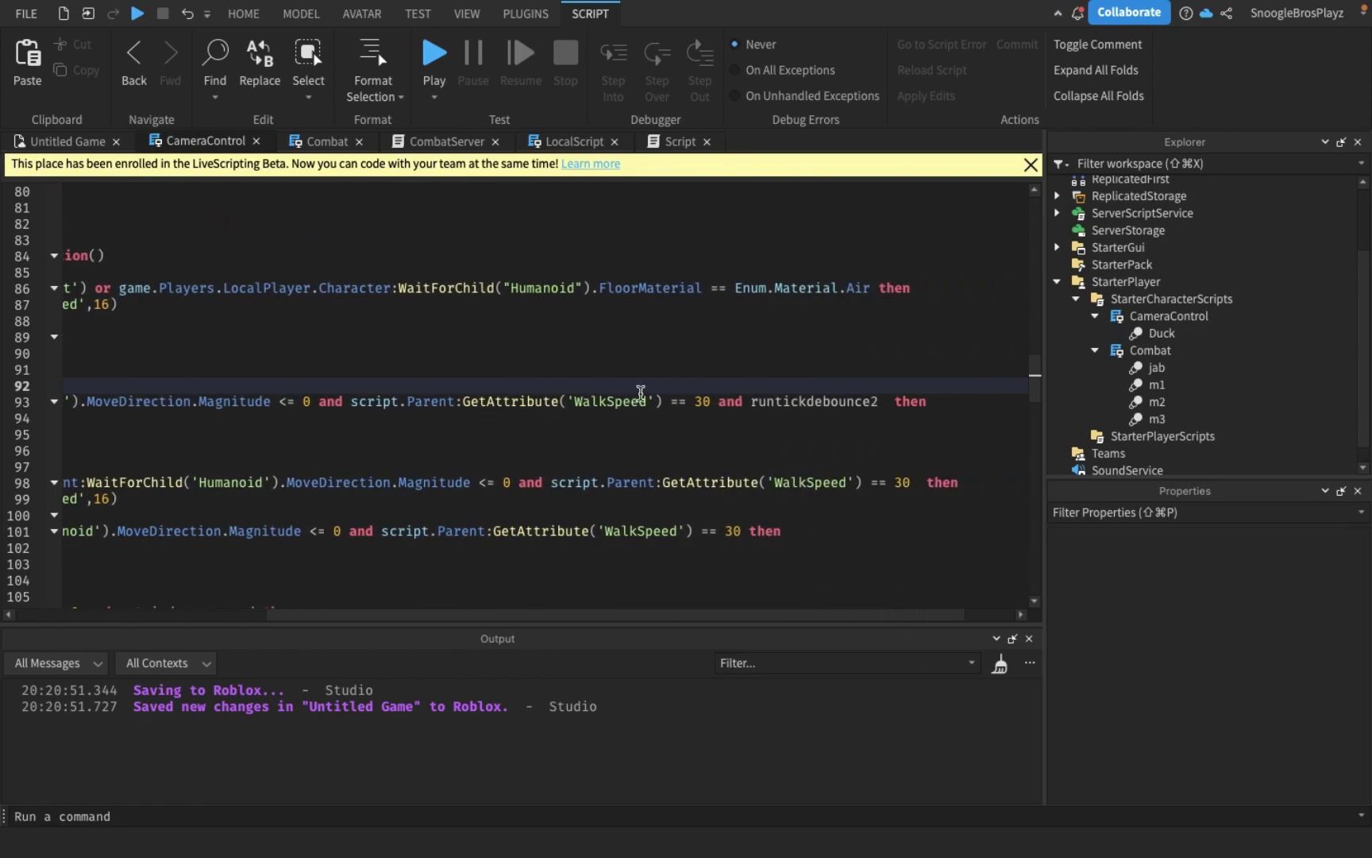
{"action": "scroll", "coordinate": [694, 401], "scroll_direction": "left", "scroll_amount": 8}
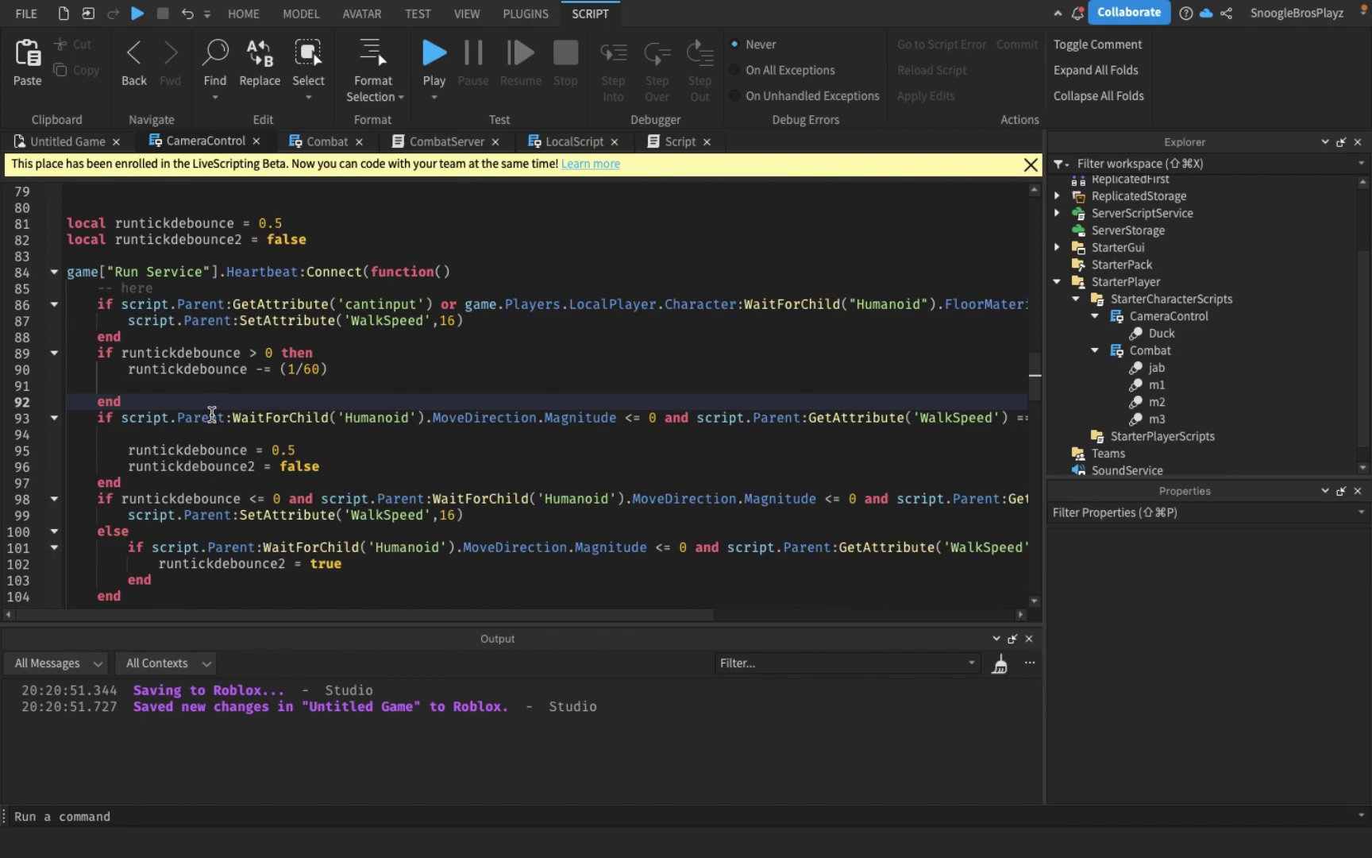
Step: Review the runtickdebounce = 0.5 line and the full line 98 condition
{"action": "left_click", "coordinate": [283, 223]}
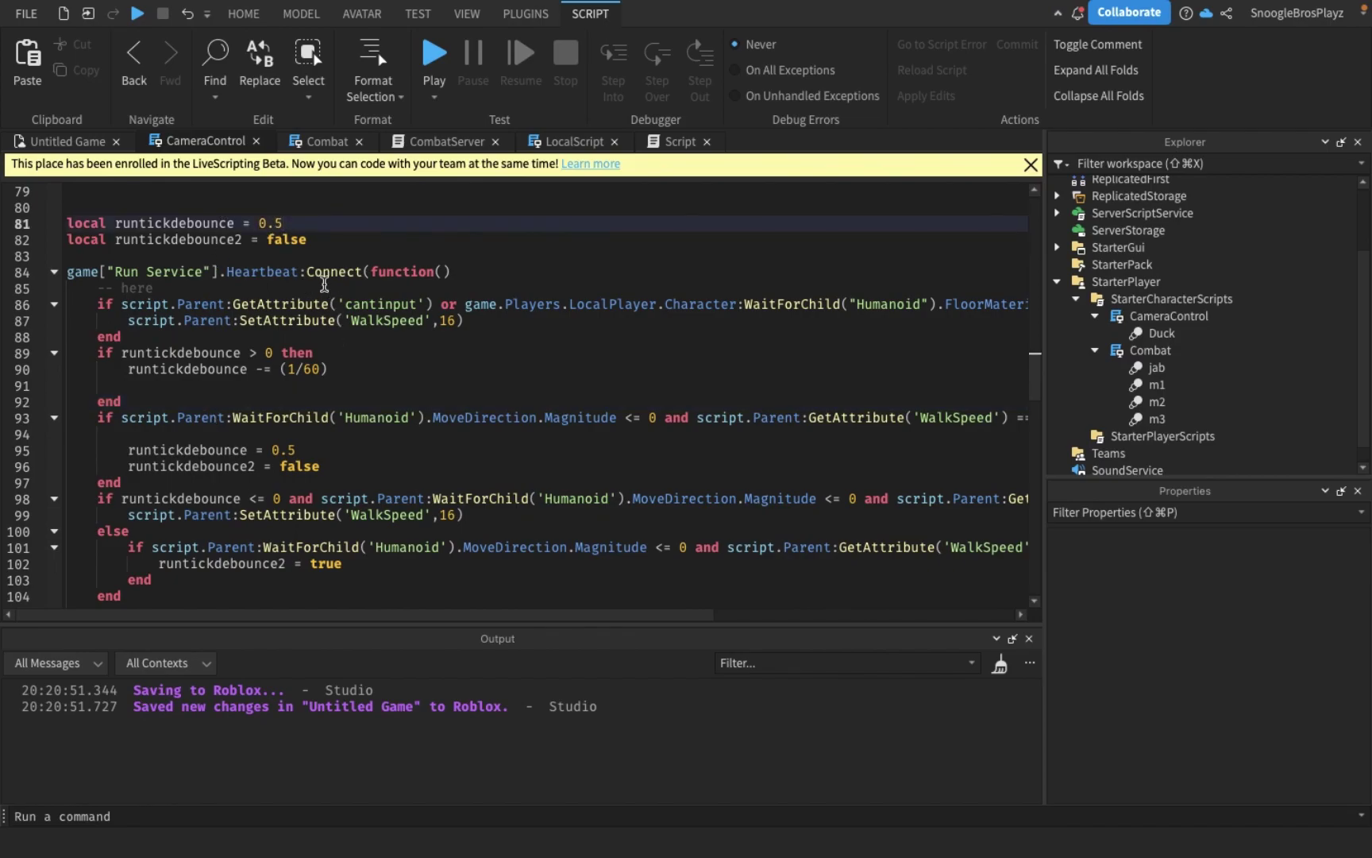
{"action": "scroll", "coordinate": [324, 284], "scroll_direction": "down", "scroll_amount": 1}
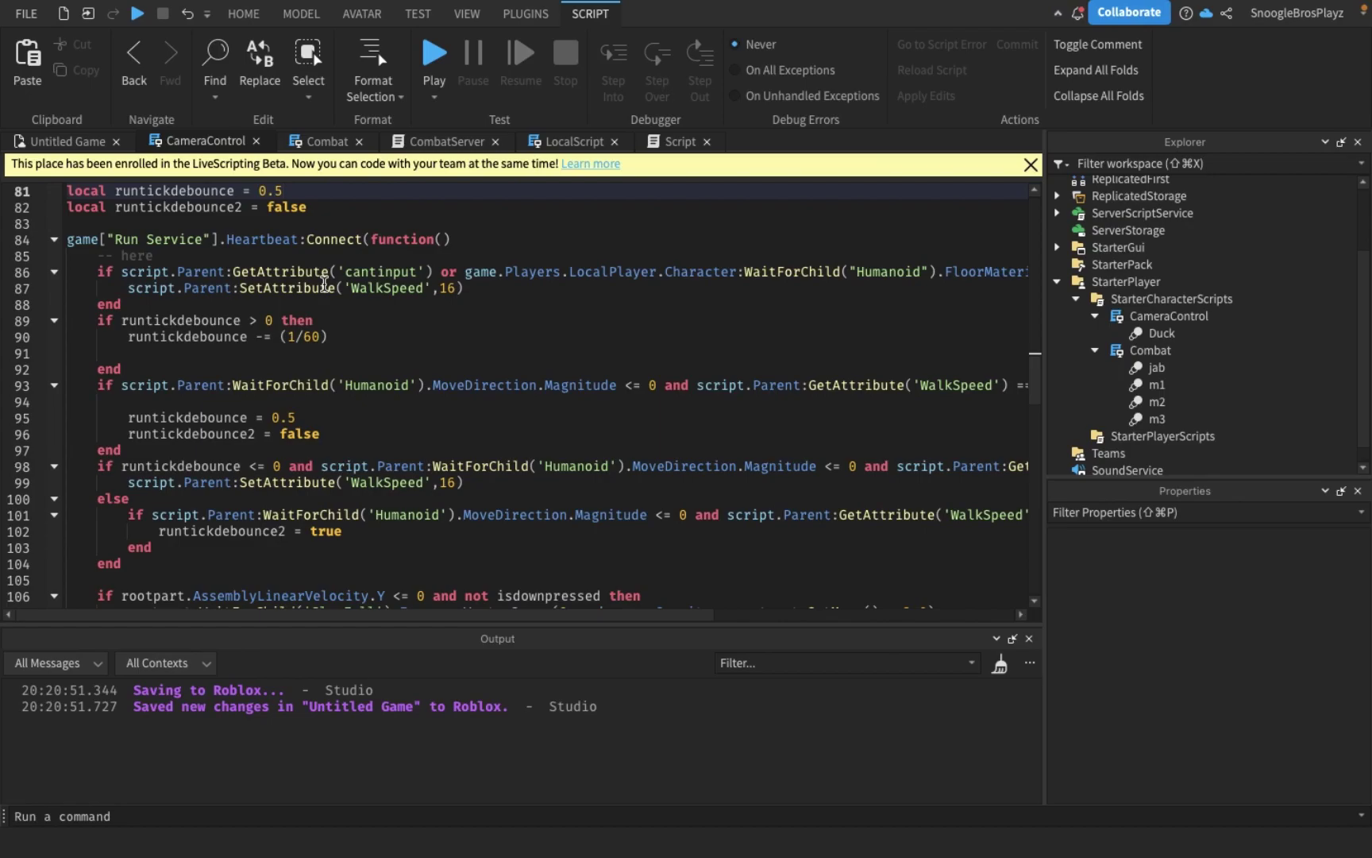
{"action": "scroll", "coordinate": [311, 412], "scroll_direction": "down", "scroll_amount": 2}
{"action": "scroll", "coordinate": [254, 414], "scroll_direction": "right", "scroll_amount": 3}
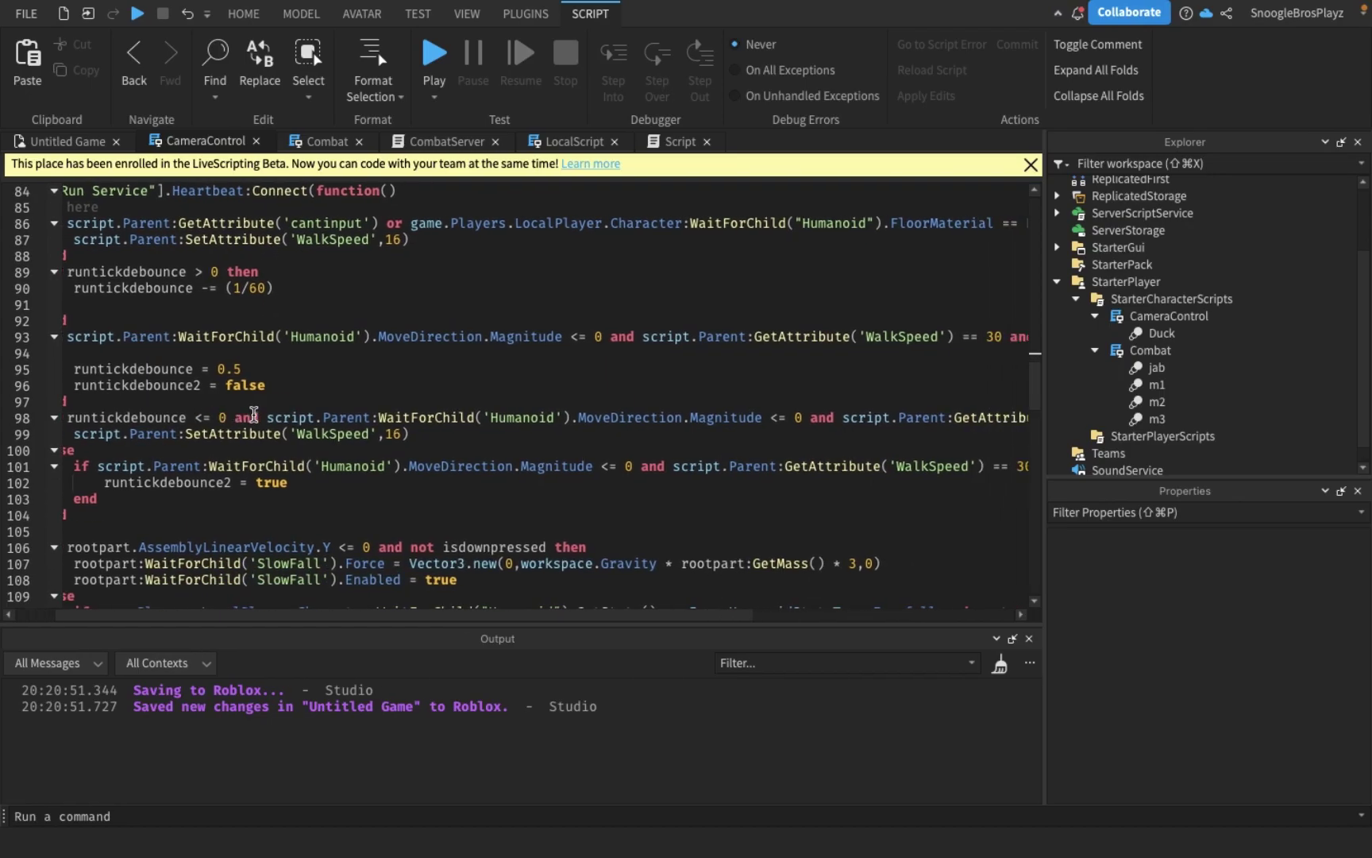
{"action": "scroll", "coordinate": [301, 413], "scroll_direction": "right", "scroll_amount": 3}
{"action": "scroll", "coordinate": [339, 414], "scroll_direction": "right", "scroll_amount": 2}
{"action": "scroll", "coordinate": [820, 396], "scroll_direction": "right", "scroll_amount": 2}
{"action": "scroll", "coordinate": [831, 397], "scroll_direction": "right", "scroll_amount": 2}
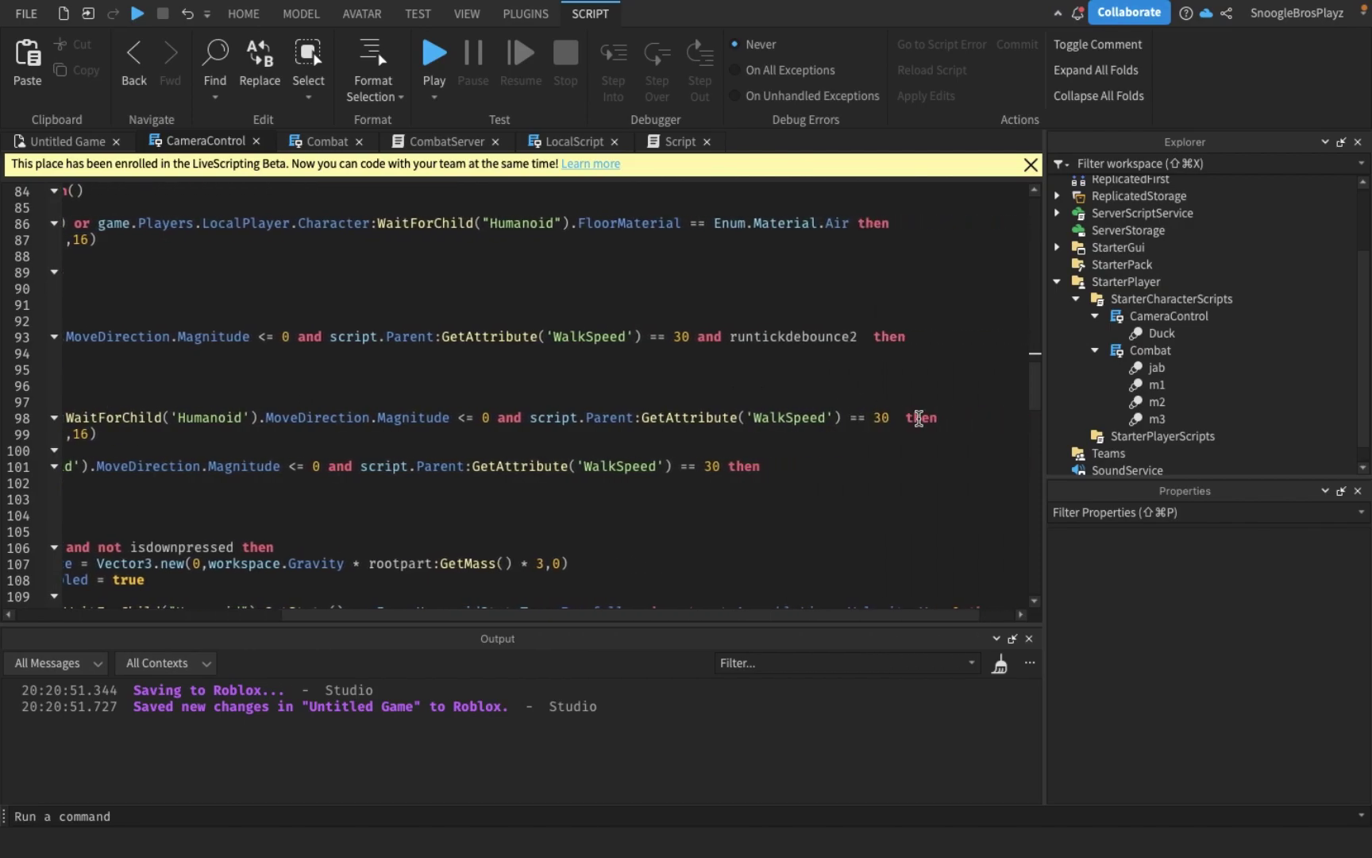
{"action": "triple_click", "coordinate": [899, 418]}
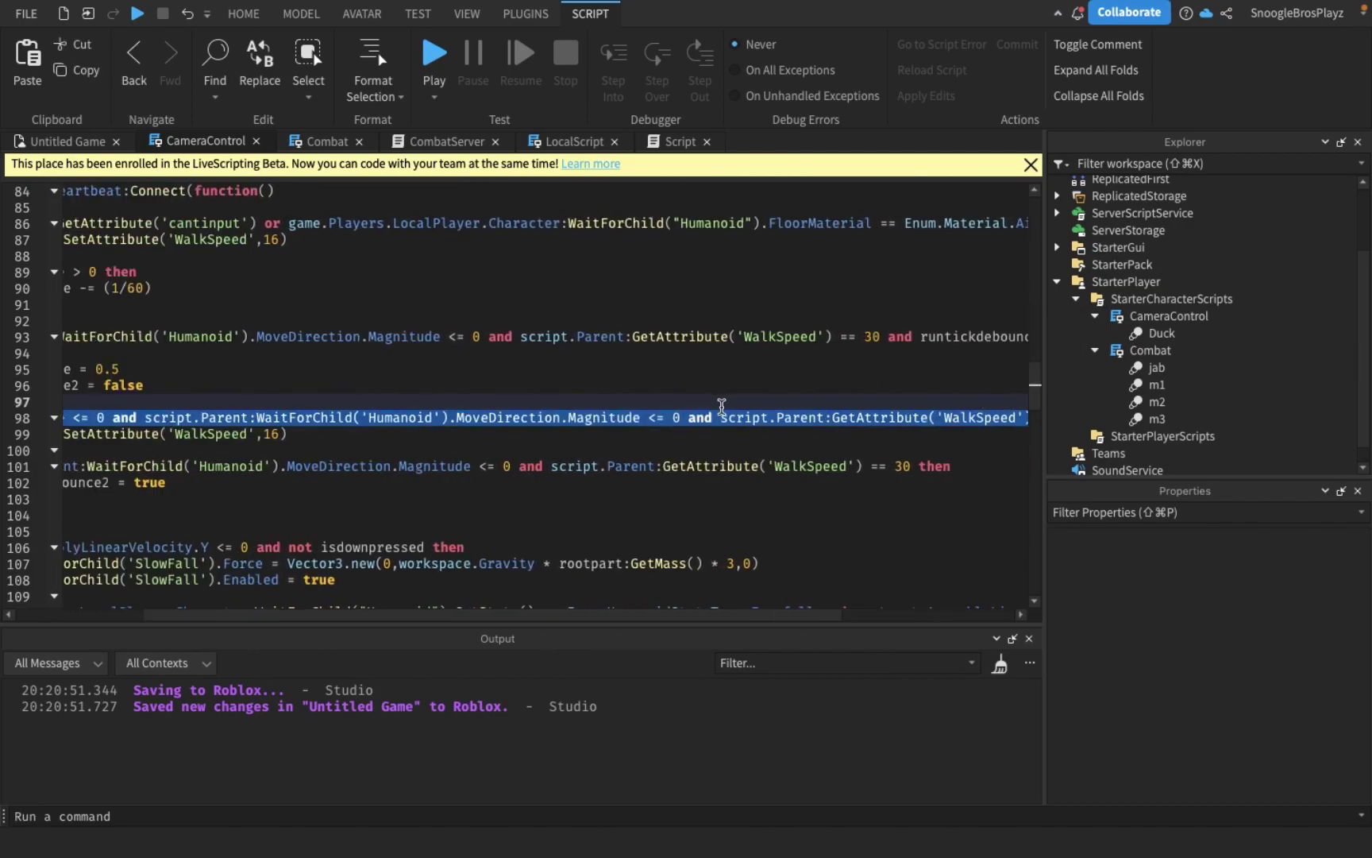
{"action": "left_click", "coordinate": [336, 426]}
{"action": "scroll", "coordinate": [323, 429], "scroll_direction": "down", "scroll_amount": 1}
{"action": "scroll", "coordinate": [236, 429], "scroll_direction": "right", "scroll_amount": 1}
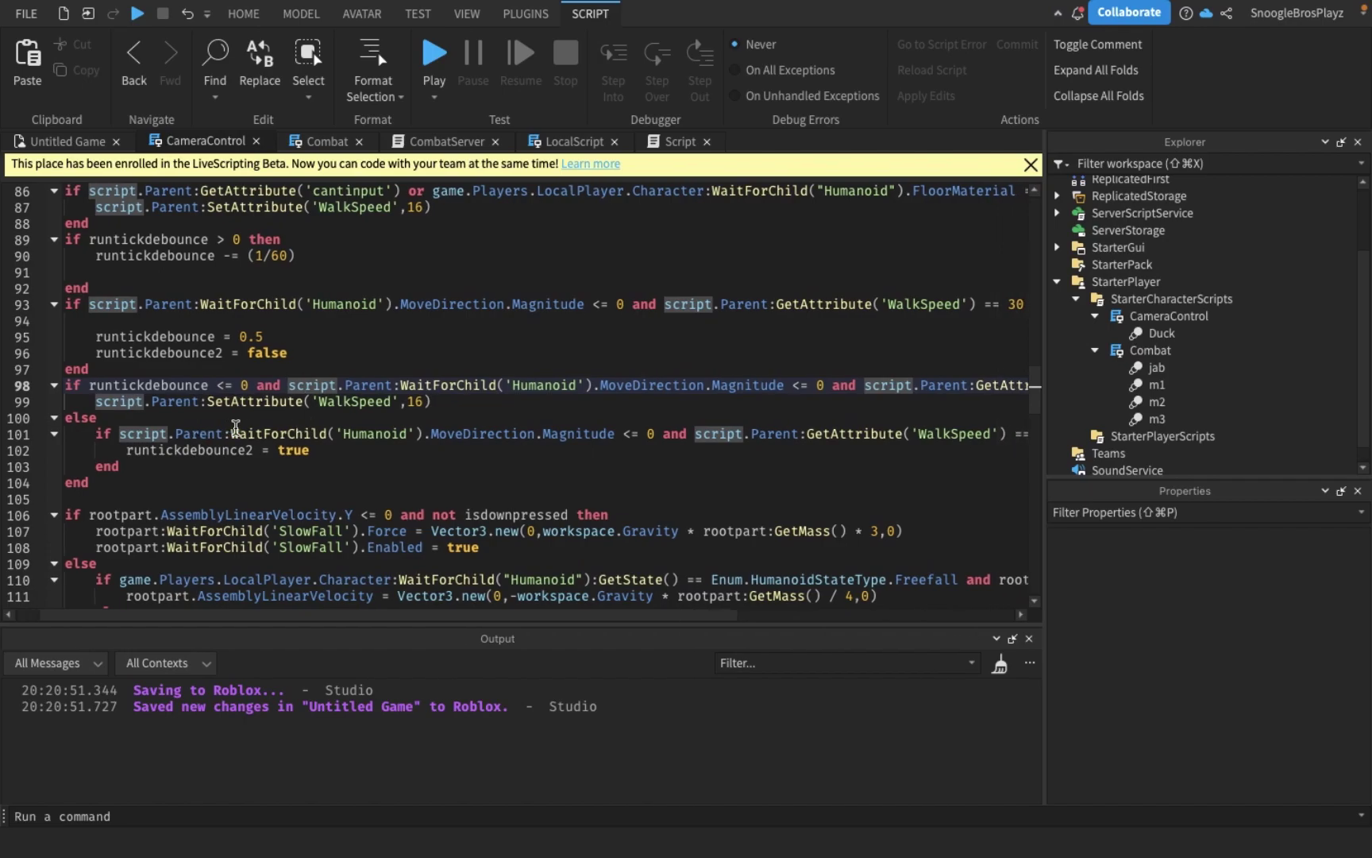
{"action": "scroll", "coordinate": [283, 450], "scroll_direction": "right", "scroll_amount": 2}
{"action": "scroll", "coordinate": [458, 445], "scroll_direction": "right", "scroll_amount": 1}
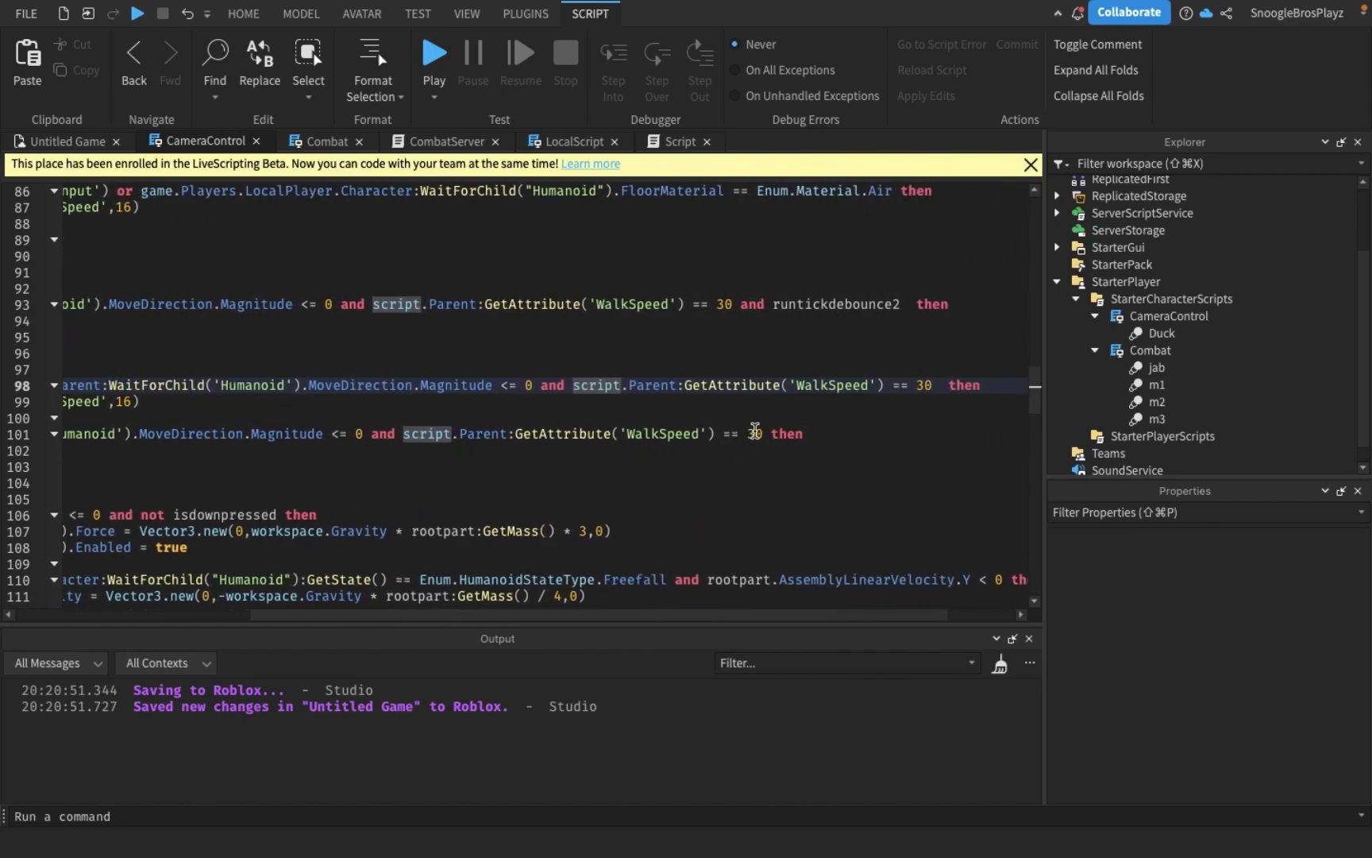
Step: Review the WalkSpeed == 30 check on line 101 and the runtickdebounce2 = true line
{"action": "left_click_drag", "start_coordinate": [764, 434], "coordinate": [387, 433]}
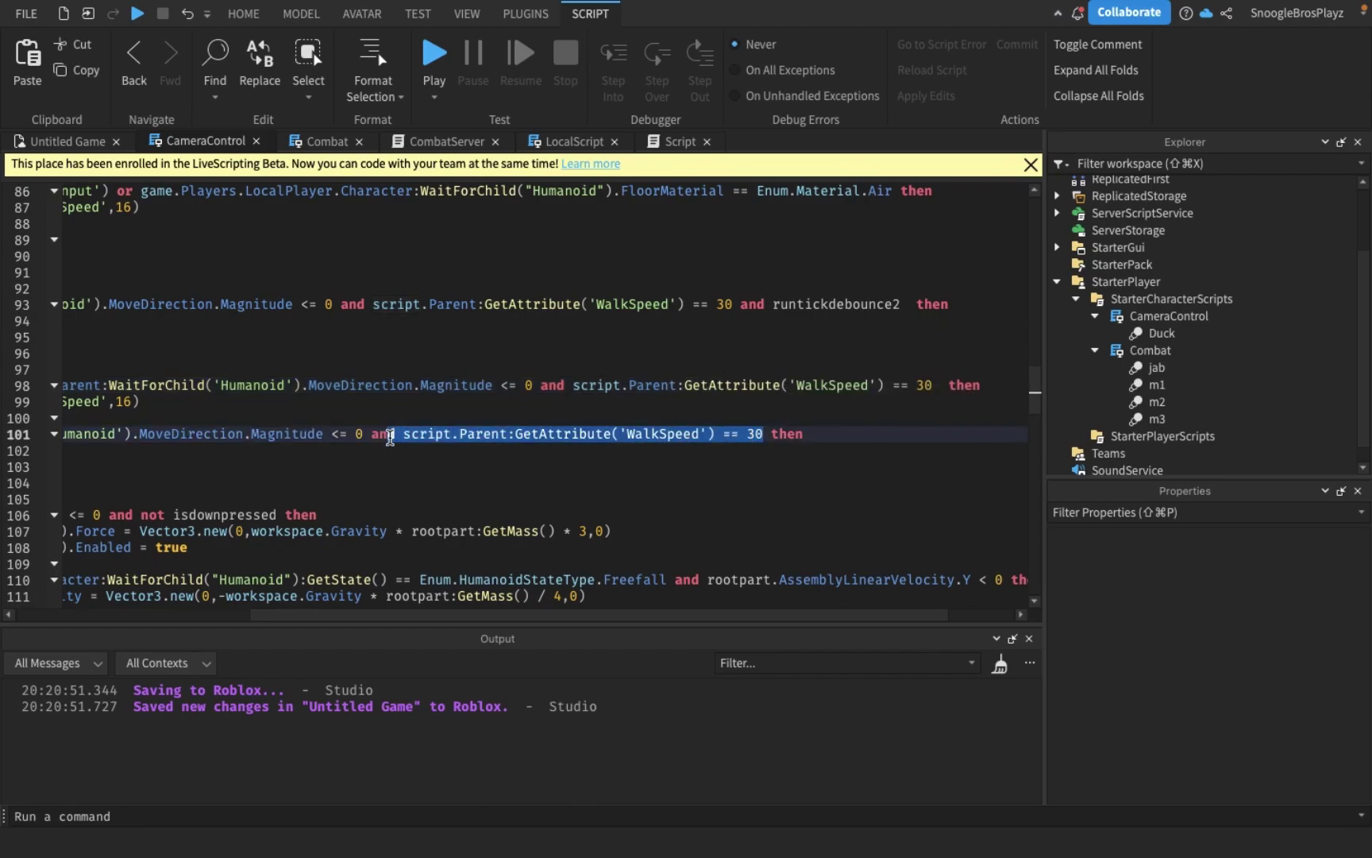
{"action": "scroll", "coordinate": [292, 437], "scroll_direction": "right", "scroll_amount": 1}
{"action": "key", "text": "alt+Left"}
{"action": "key", "text": "alt+Left"}
{"action": "key", "text": "alt+Left"}
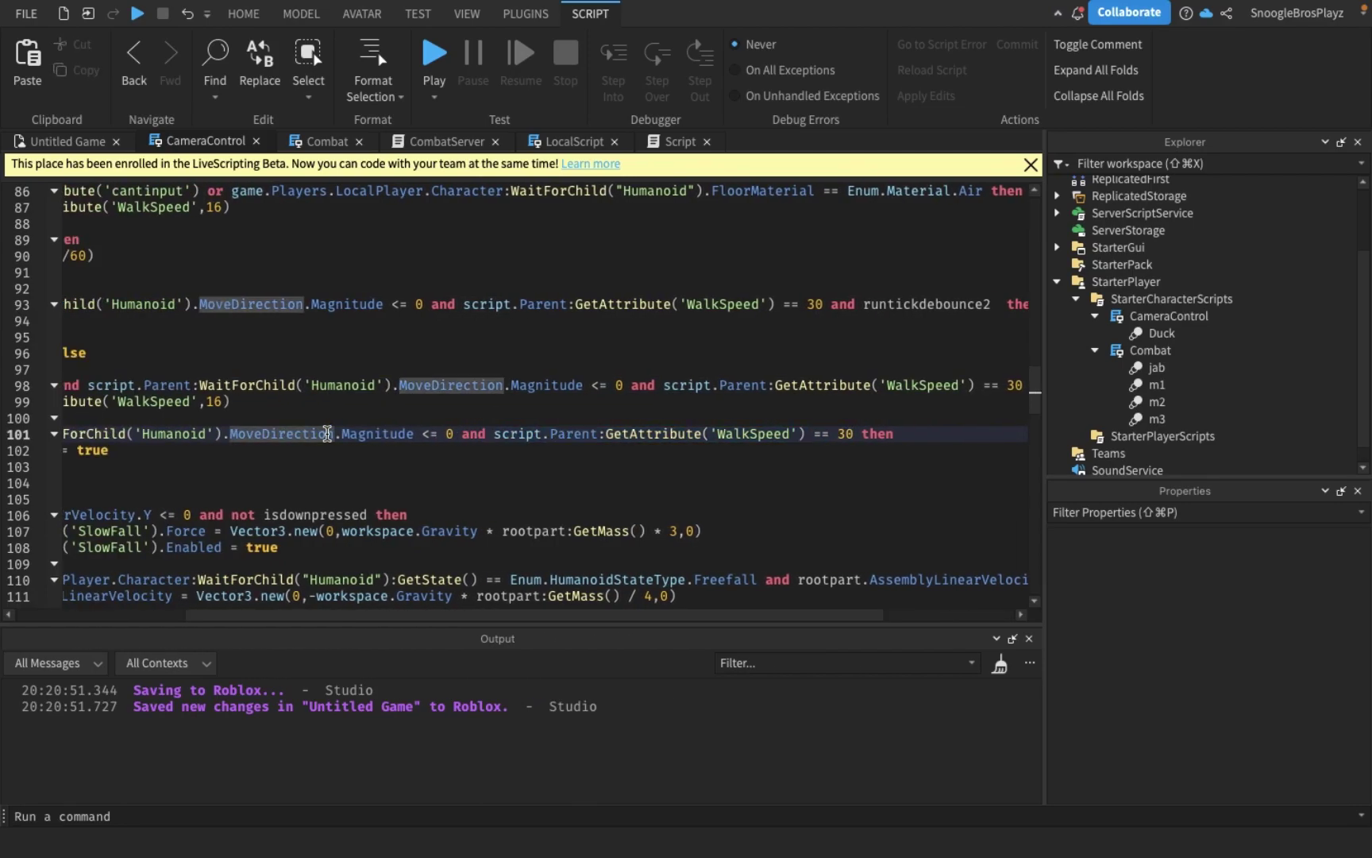
{"action": "key", "text": "alt+Left"}
{"action": "key", "text": "alt+Left"}
{"action": "left_click", "coordinate": [234, 449]}
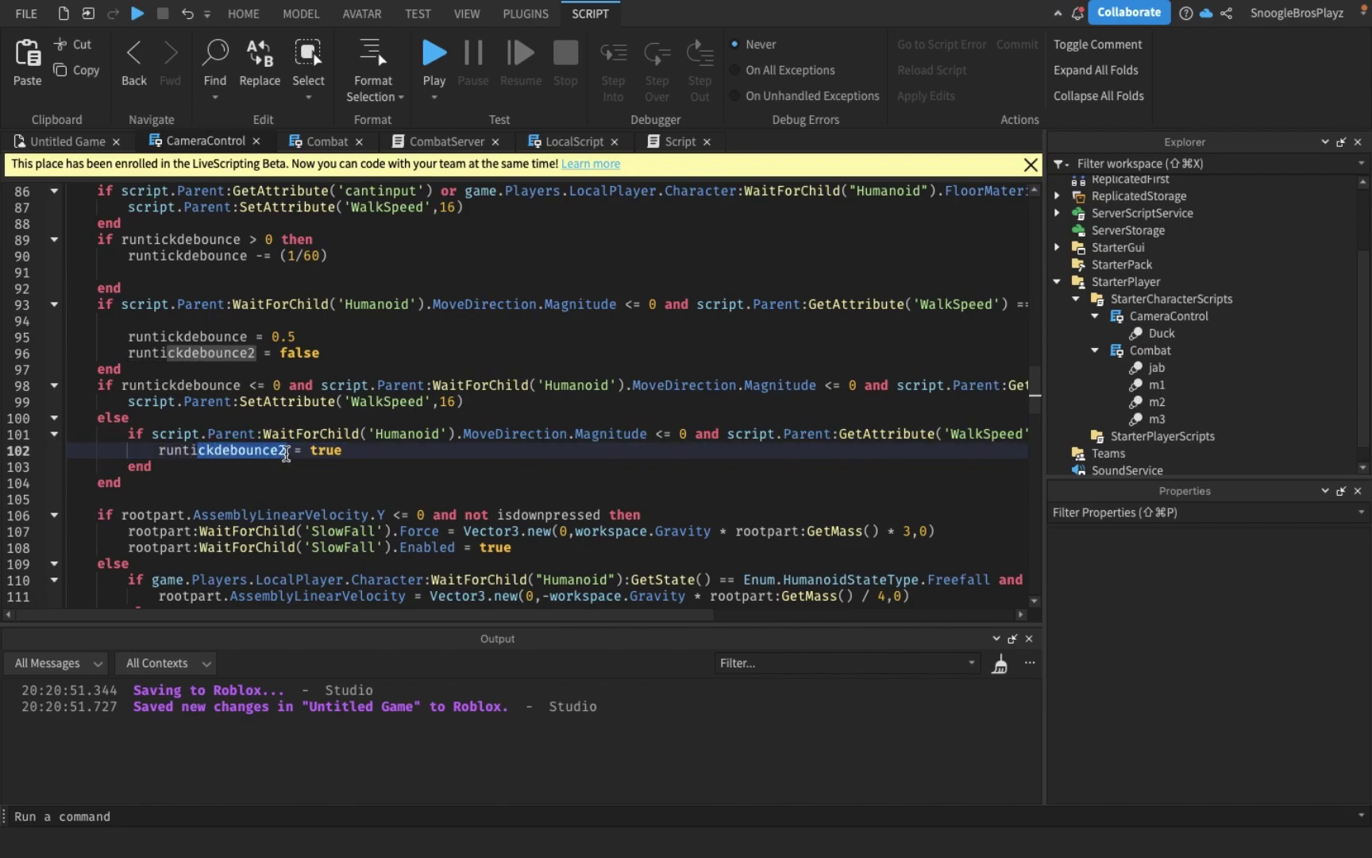
{"action": "left_click", "coordinate": [374, 451]}
{"action": "scroll", "coordinate": [374, 452], "scroll_direction": "down", "scroll_amount": 2}
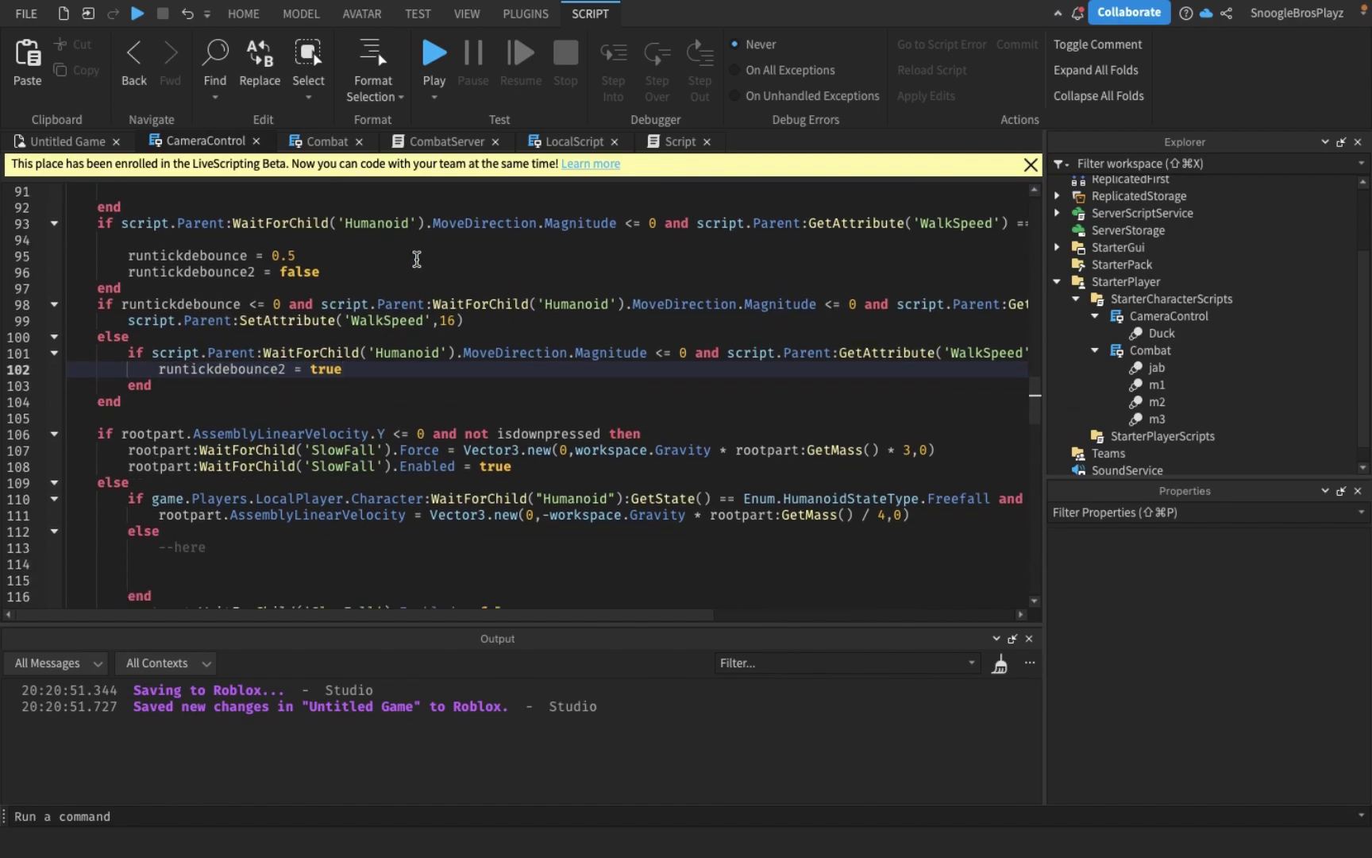
{"action": "scroll", "coordinate": [310, 368], "scroll_direction": "down", "scroll_amount": 1}
{"action": "scroll", "coordinate": [527, 360], "scroll_direction": "down", "scroll_amount": 1}
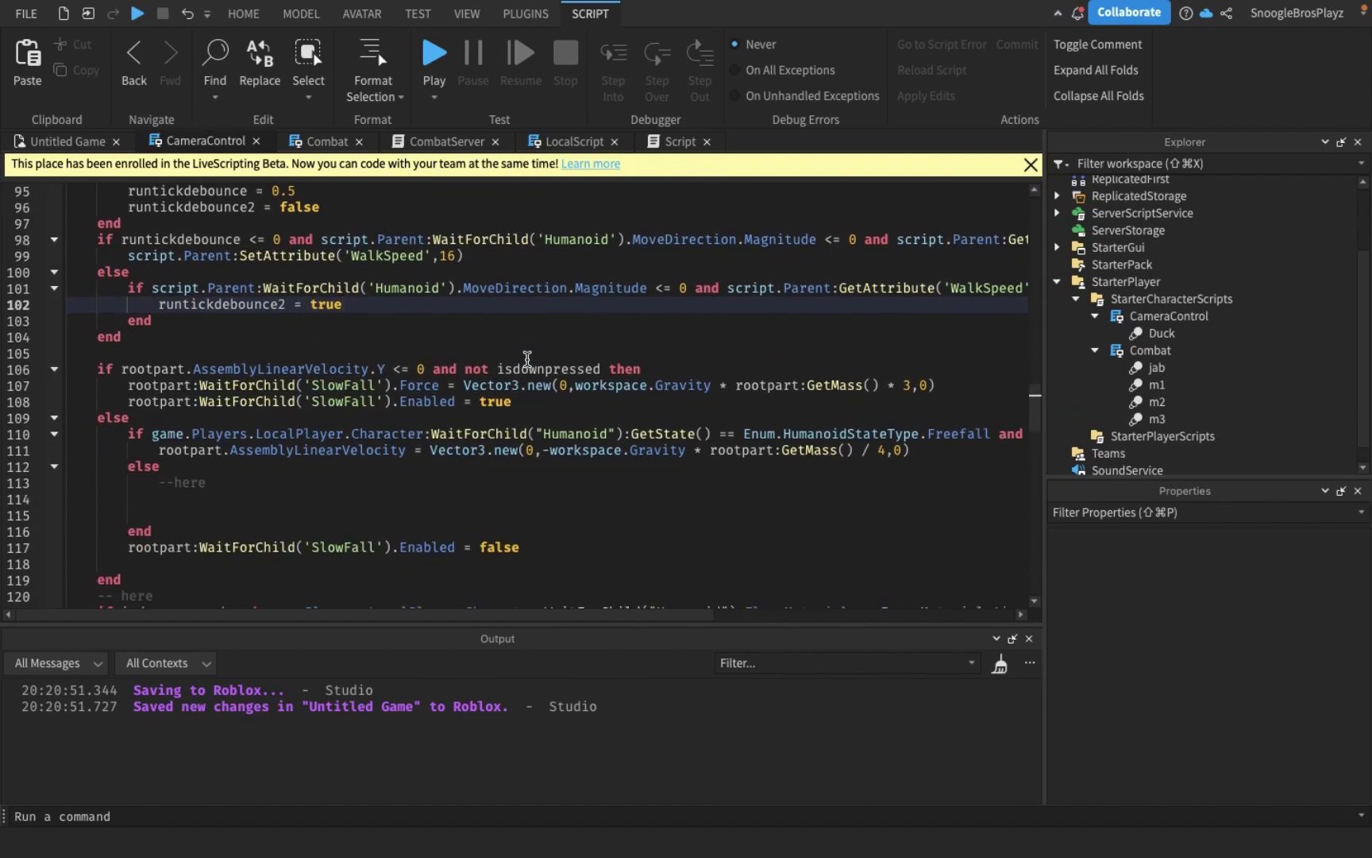
{"action": "scroll", "coordinate": [526, 361], "scroll_direction": "down", "scroll_amount": 2}
{"action": "scroll", "coordinate": [526, 359], "scroll_direction": "down", "scroll_amount": 2}
{"action": "scroll", "coordinate": [526, 360], "scroll_direction": "down", "scroll_amount": 1}
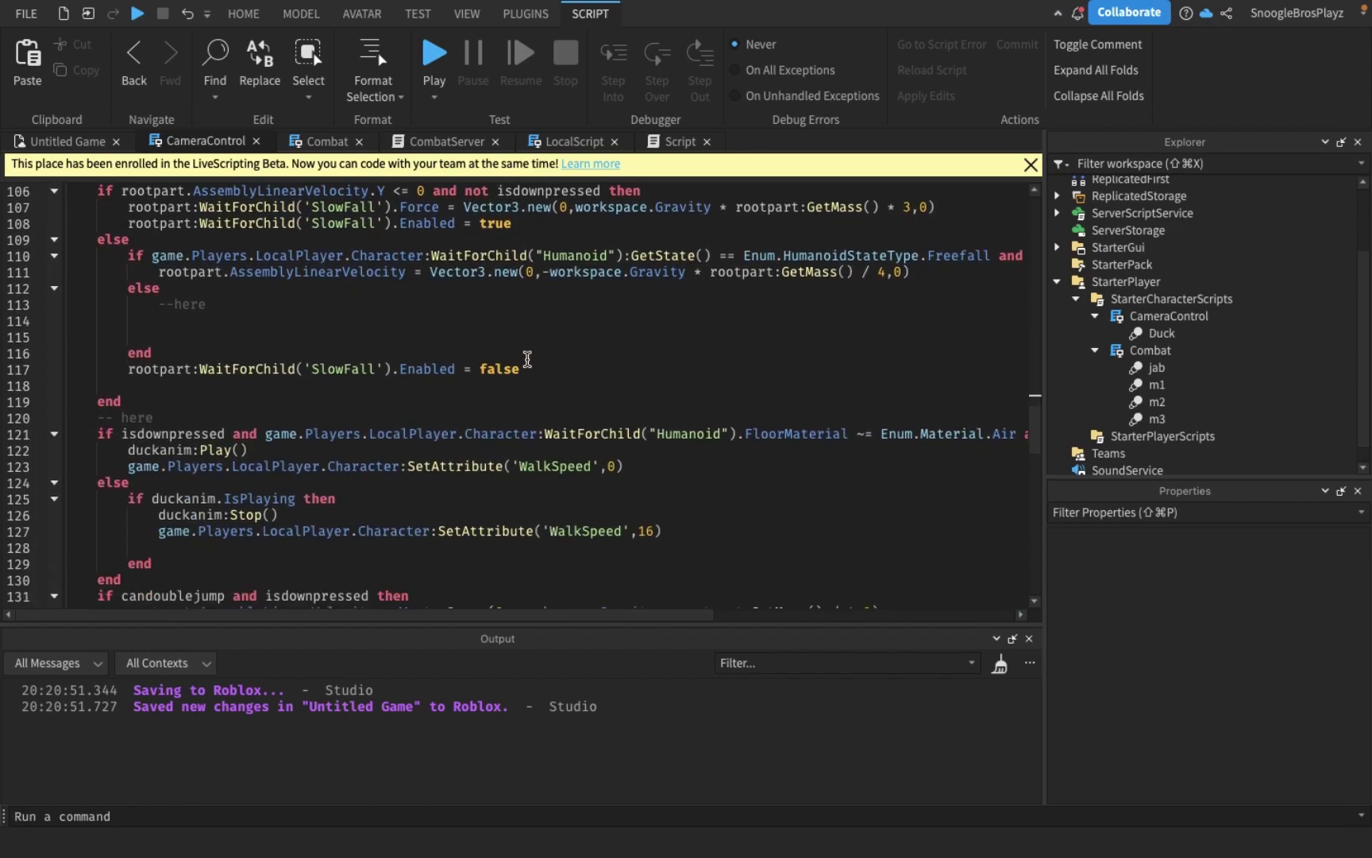
{"action": "scroll", "coordinate": [527, 360], "scroll_direction": "down", "scroll_amount": 6}
{"action": "scroll", "coordinate": [526, 361], "scroll_direction": "down", "scroll_amount": 1}
{"action": "scroll", "coordinate": [526, 361], "scroll_direction": "down", "scroll_amount": 1}
{"action": "scroll", "coordinate": [526, 361], "scroll_direction": "down", "scroll_amount": 3}
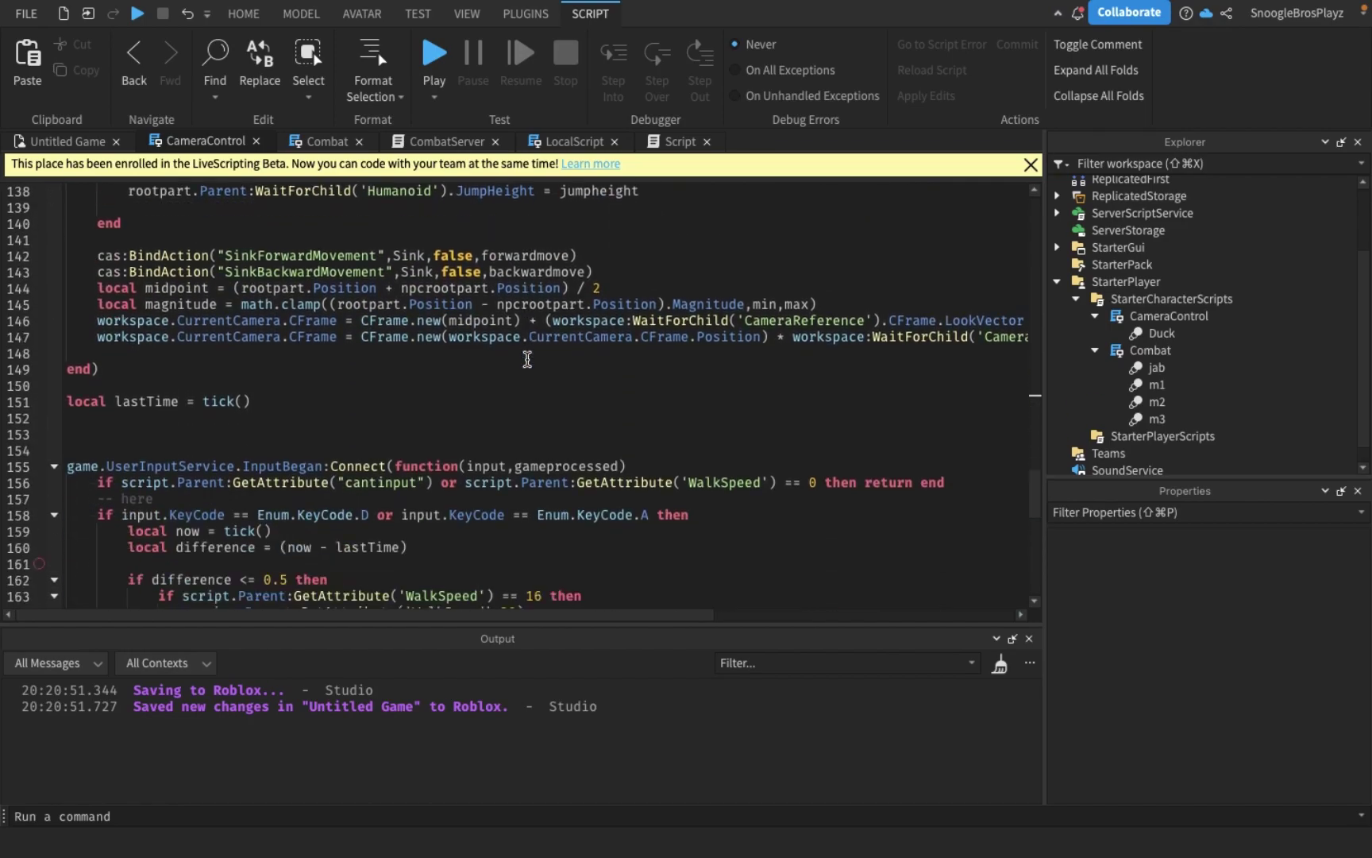
{"action": "scroll", "coordinate": [526, 360], "scroll_direction": "down", "scroll_amount": 1}
{"action": "scroll", "coordinate": [101, 342], "scroll_direction": "down", "scroll_amount": 3}
{"action": "left_click", "coordinate": [54, 256]}
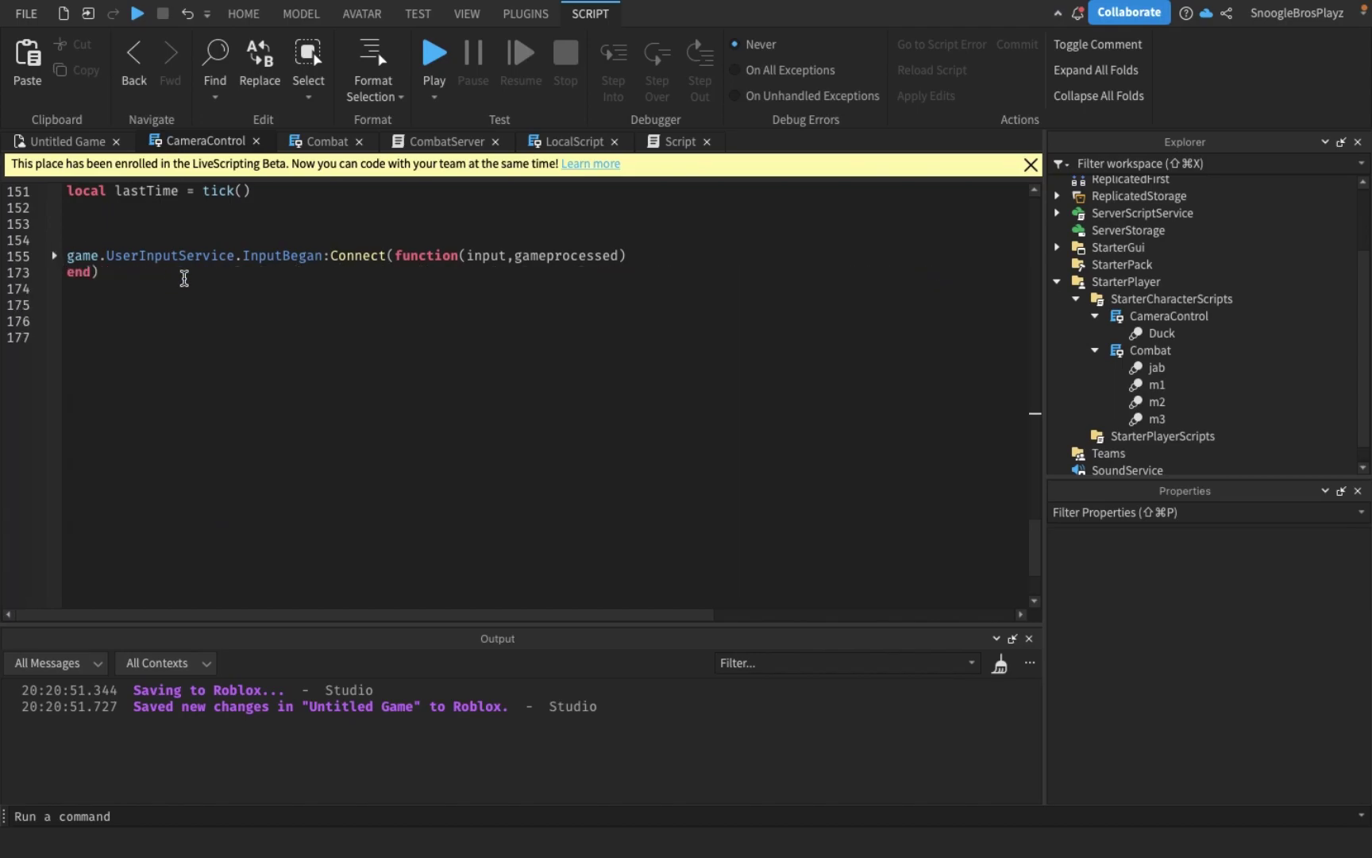
{"action": "scroll", "coordinate": [184, 276], "scroll_direction": "up", "scroll_amount": 2}
{"action": "left_click_drag", "start_coordinate": [66, 271], "coordinate": [188, 271]}
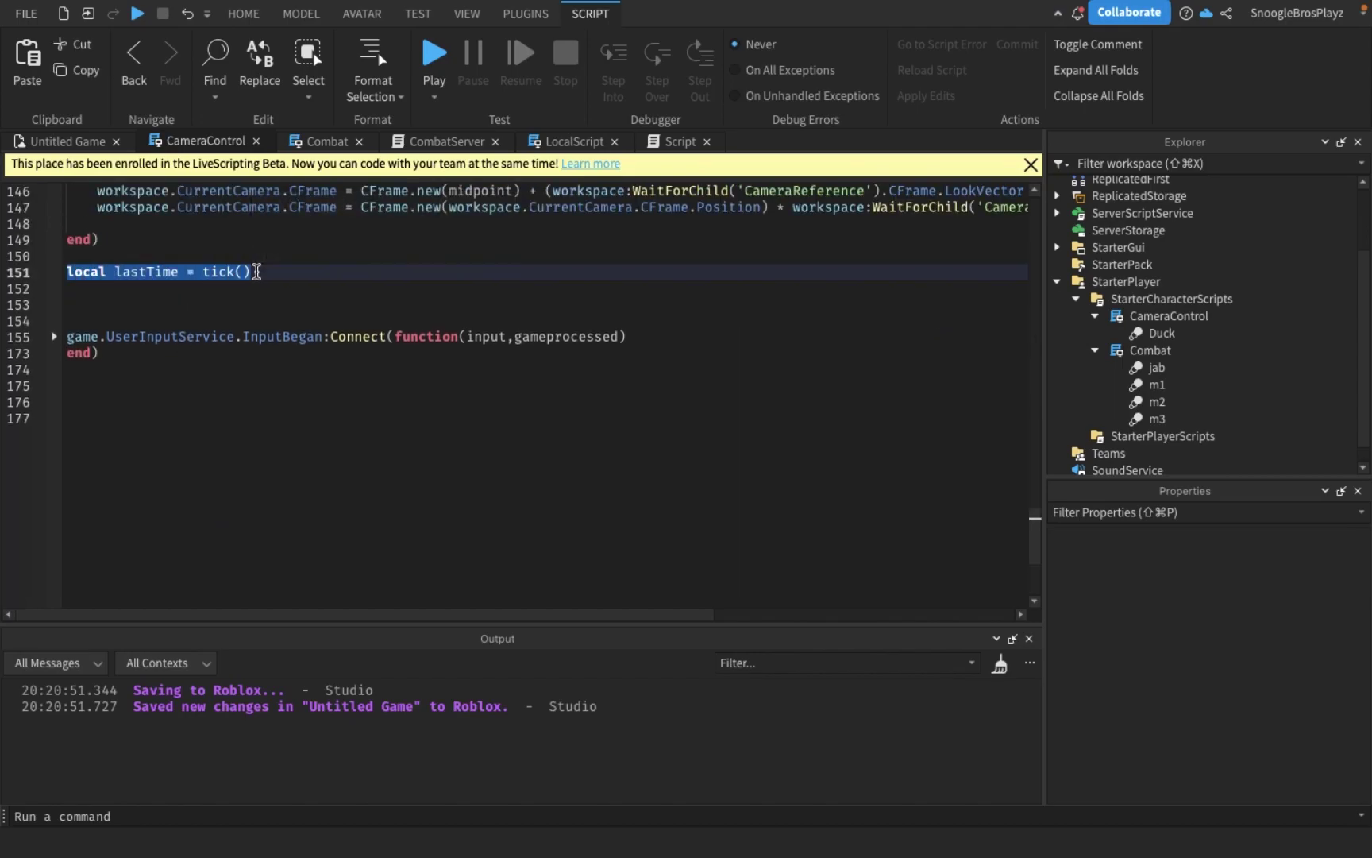
{"action": "left_click", "coordinate": [208, 292]}
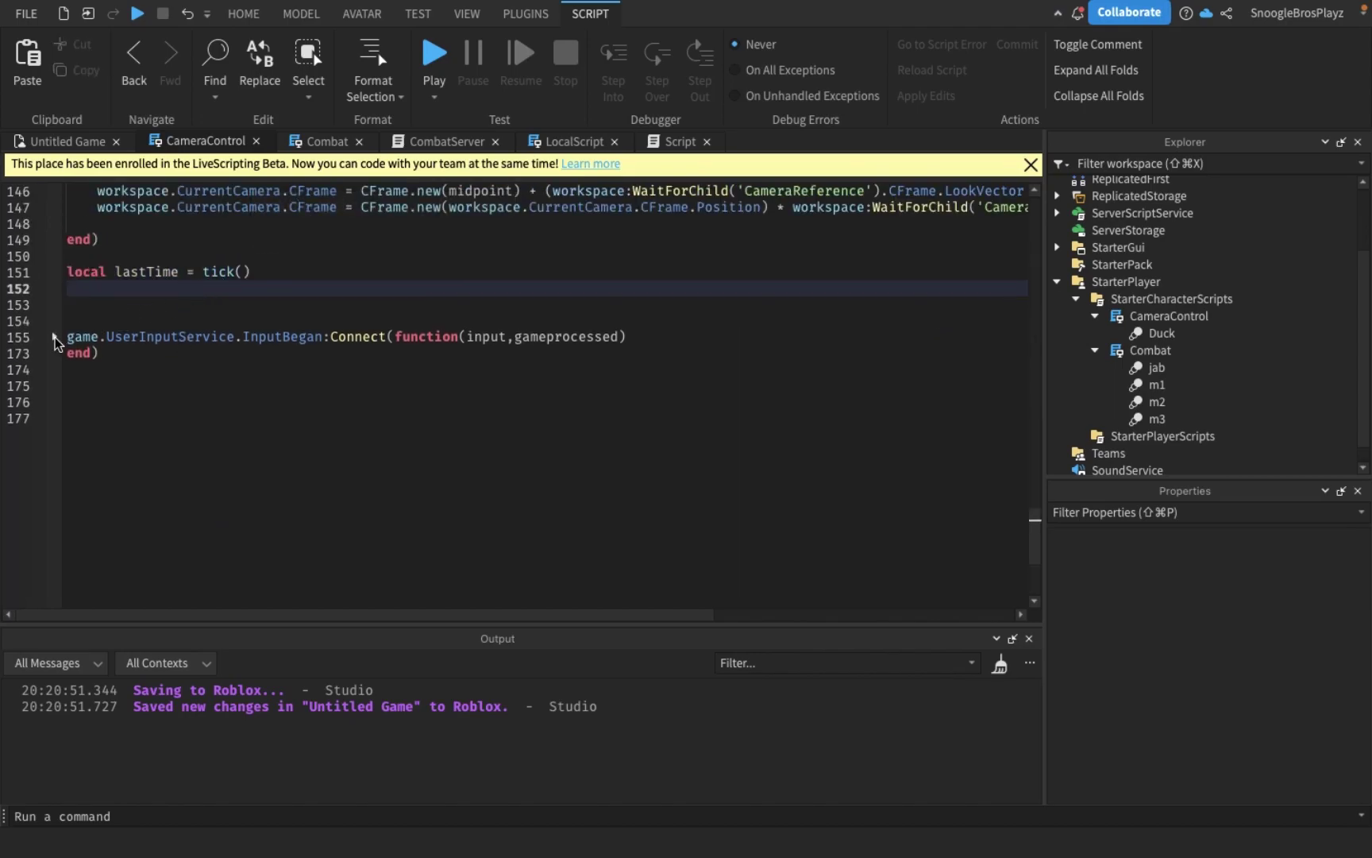
{"action": "left_click", "coordinate": [55, 335]}
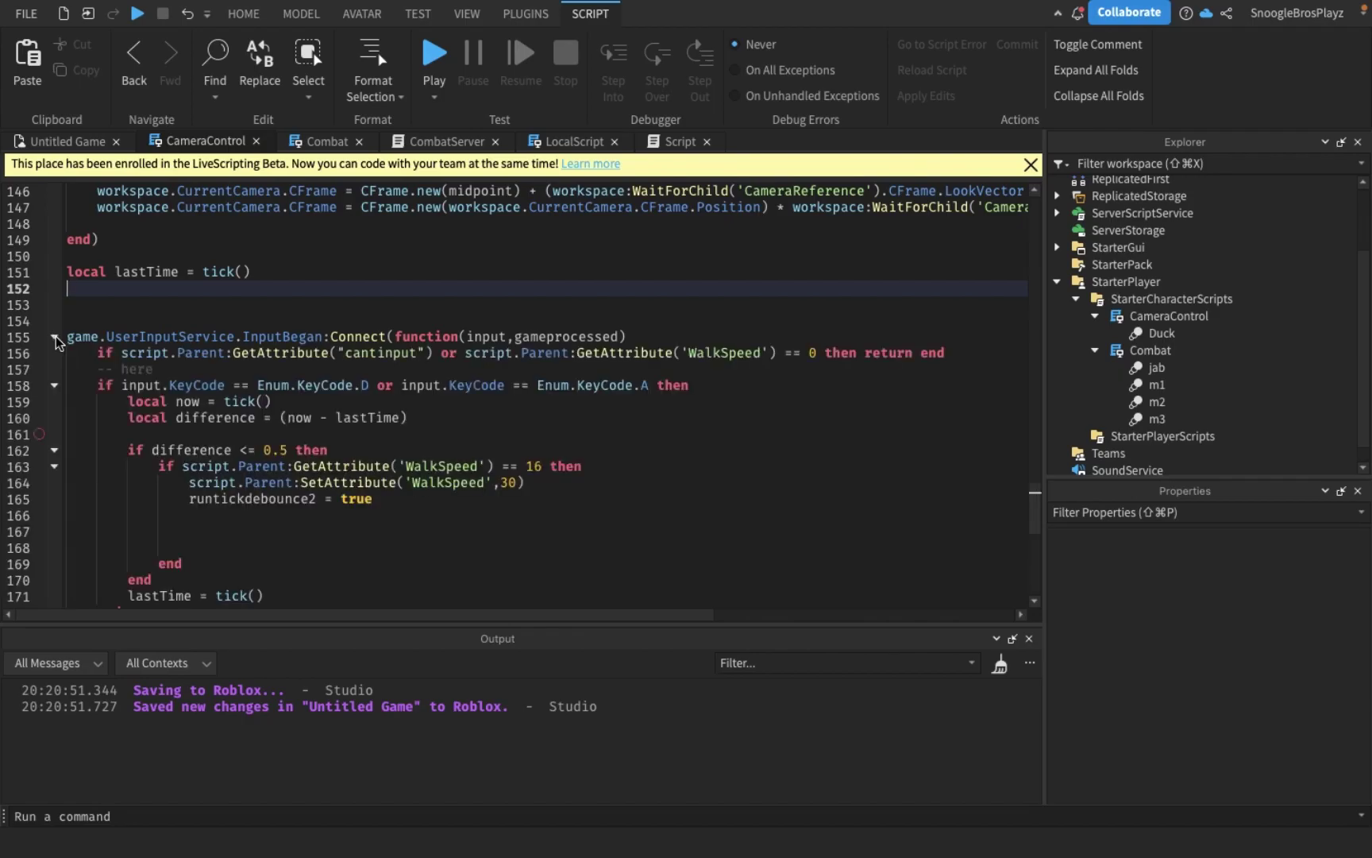
{"action": "left_click", "coordinate": [237, 271]}
{"action": "left_click_drag", "start_coordinate": [256, 273], "coordinate": [66, 271]}
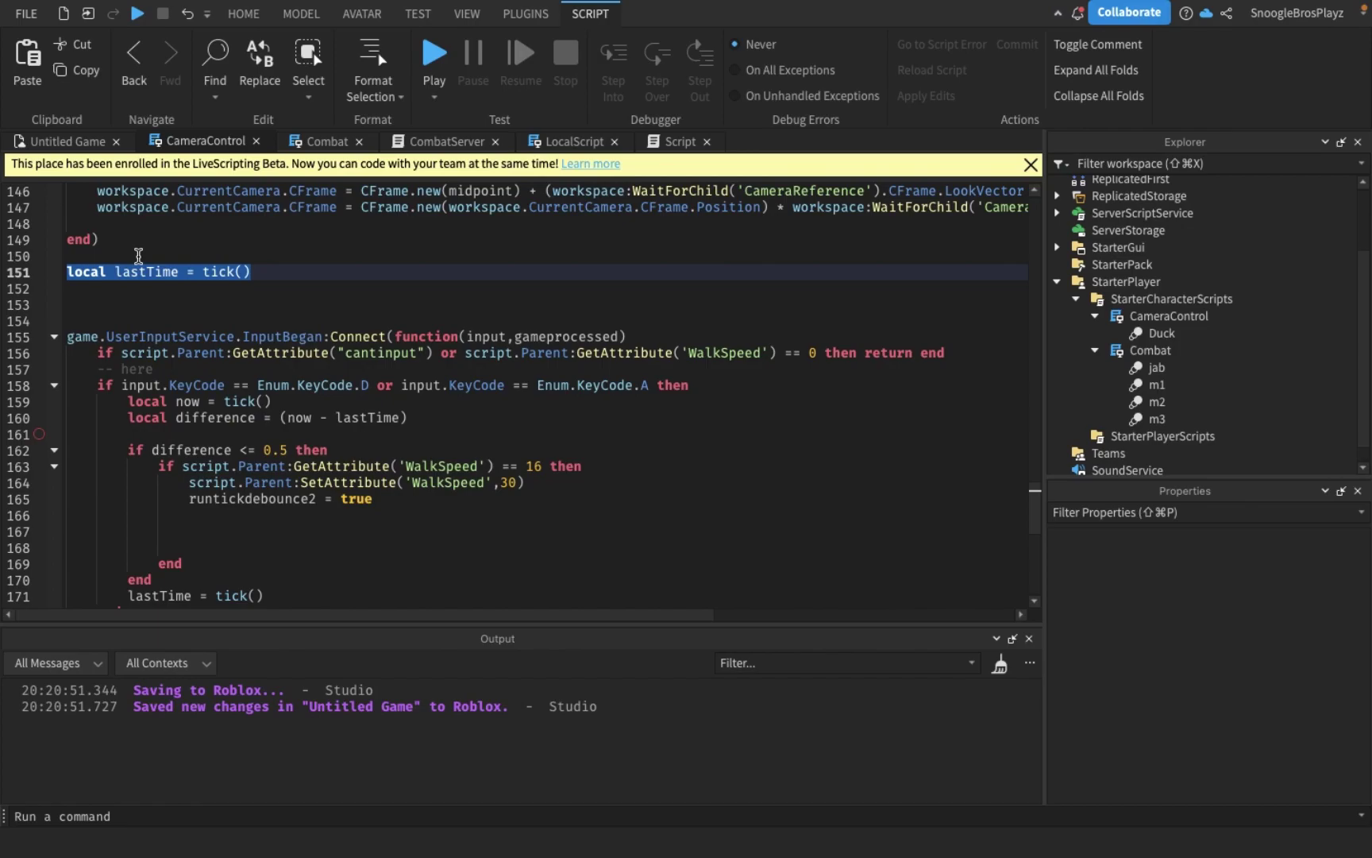
{"action": "left_click", "coordinate": [268, 272]}
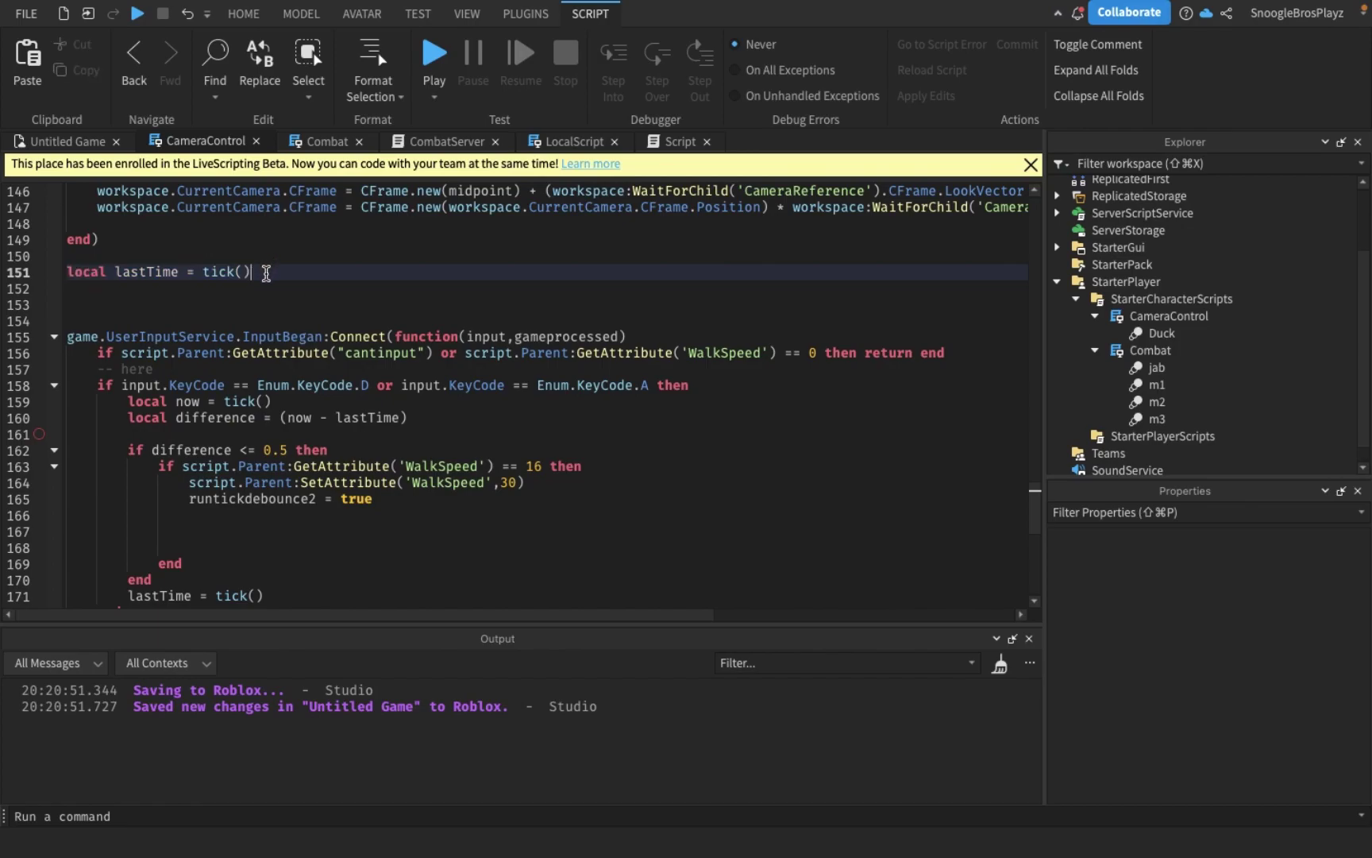
{"action": "scroll", "coordinate": [290, 359], "scroll_direction": "down", "scroll_amount": 1}
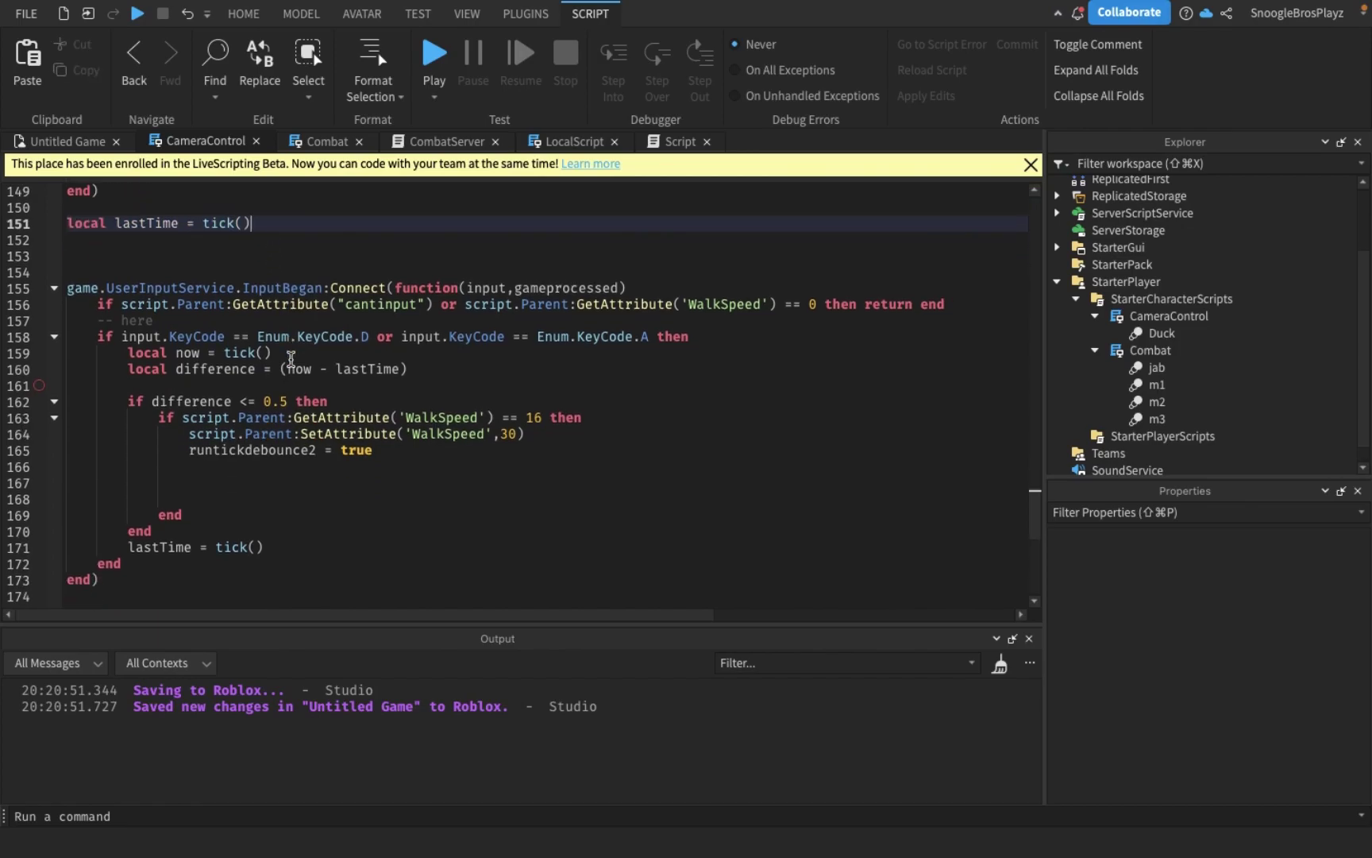
{"action": "left_click", "coordinate": [485, 305]}
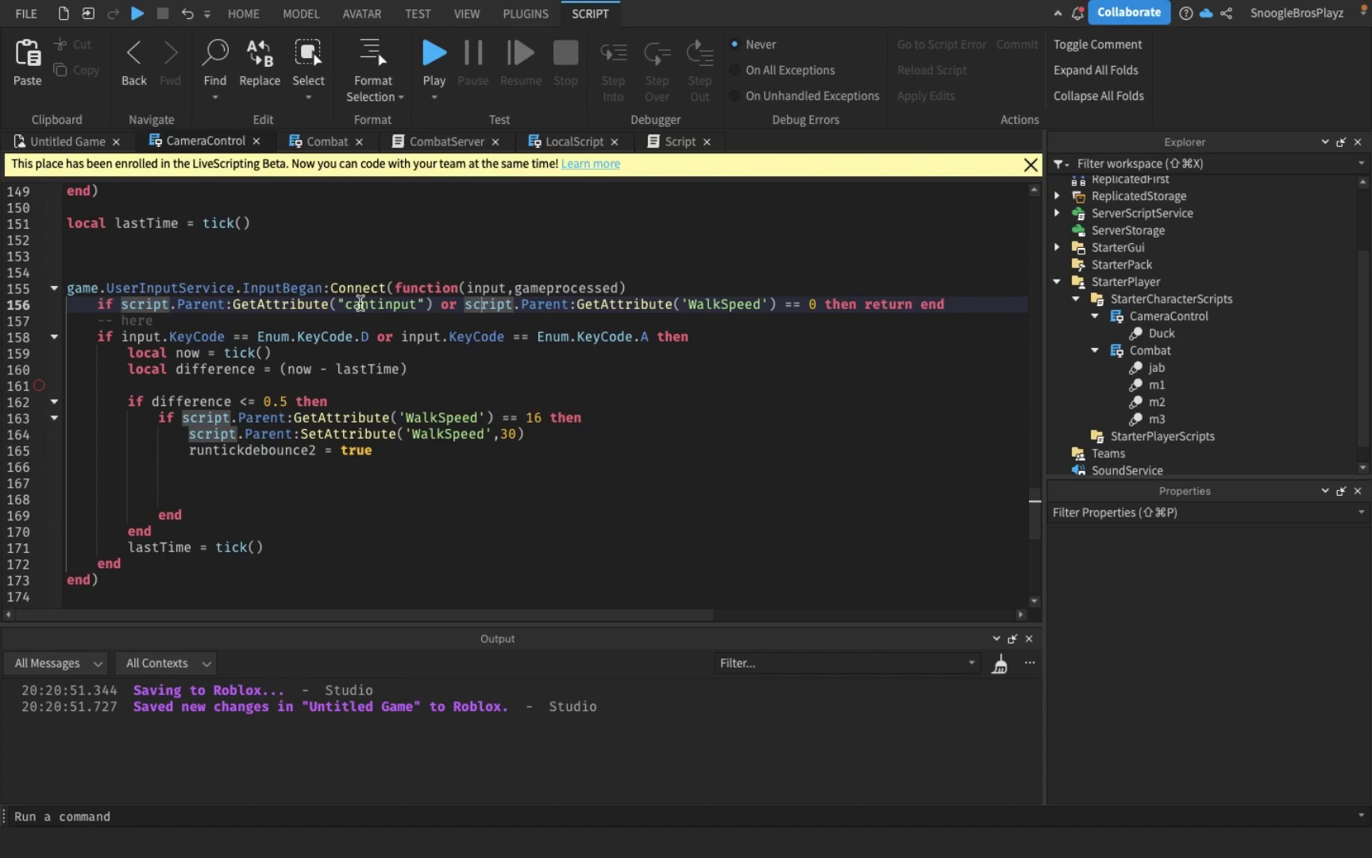
{"action": "left_click", "coordinate": [382, 454]}
{"action": "left_click", "coordinate": [450, 433]}
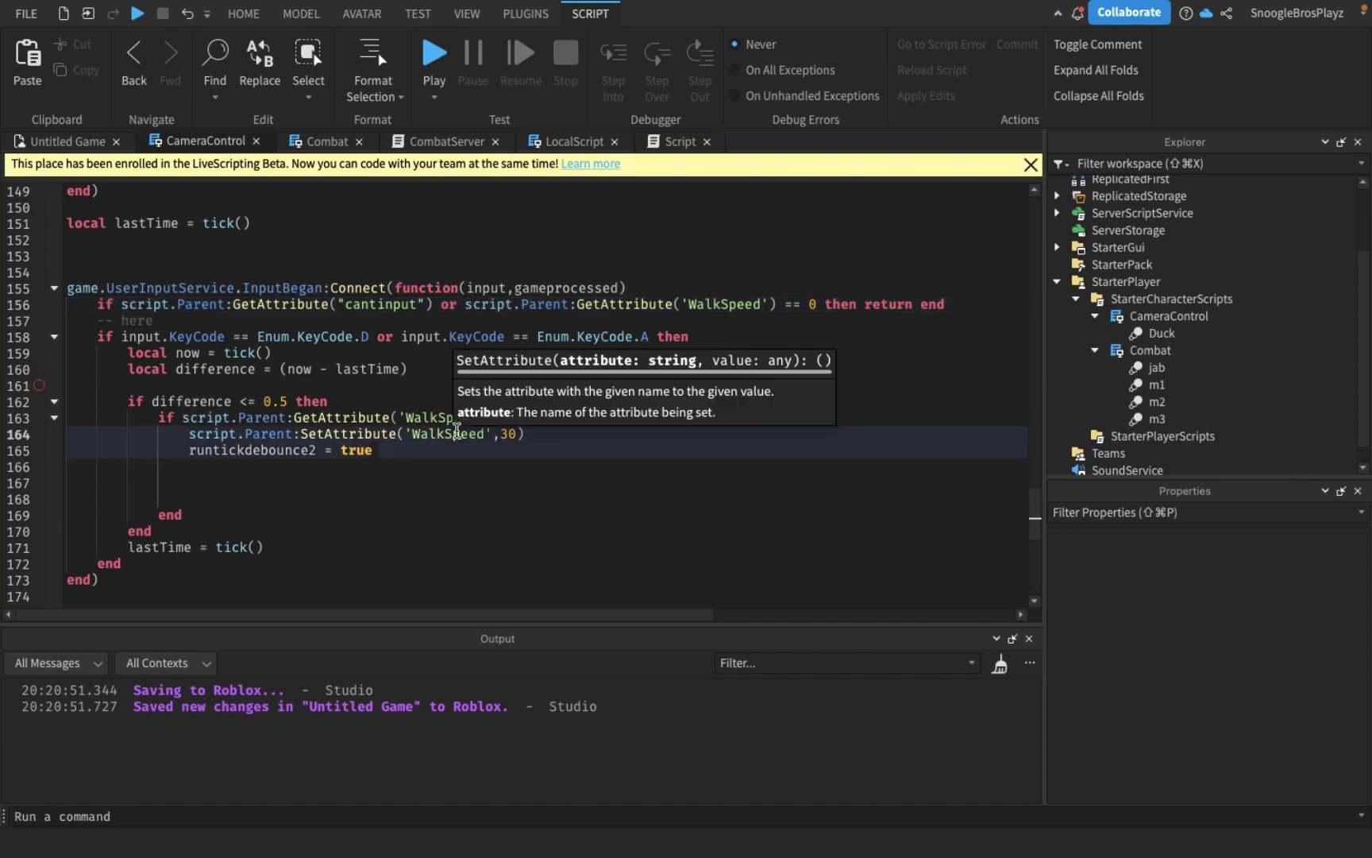
{"action": "scroll", "coordinate": [536, 433], "scroll_direction": "up", "scroll_amount": 14}
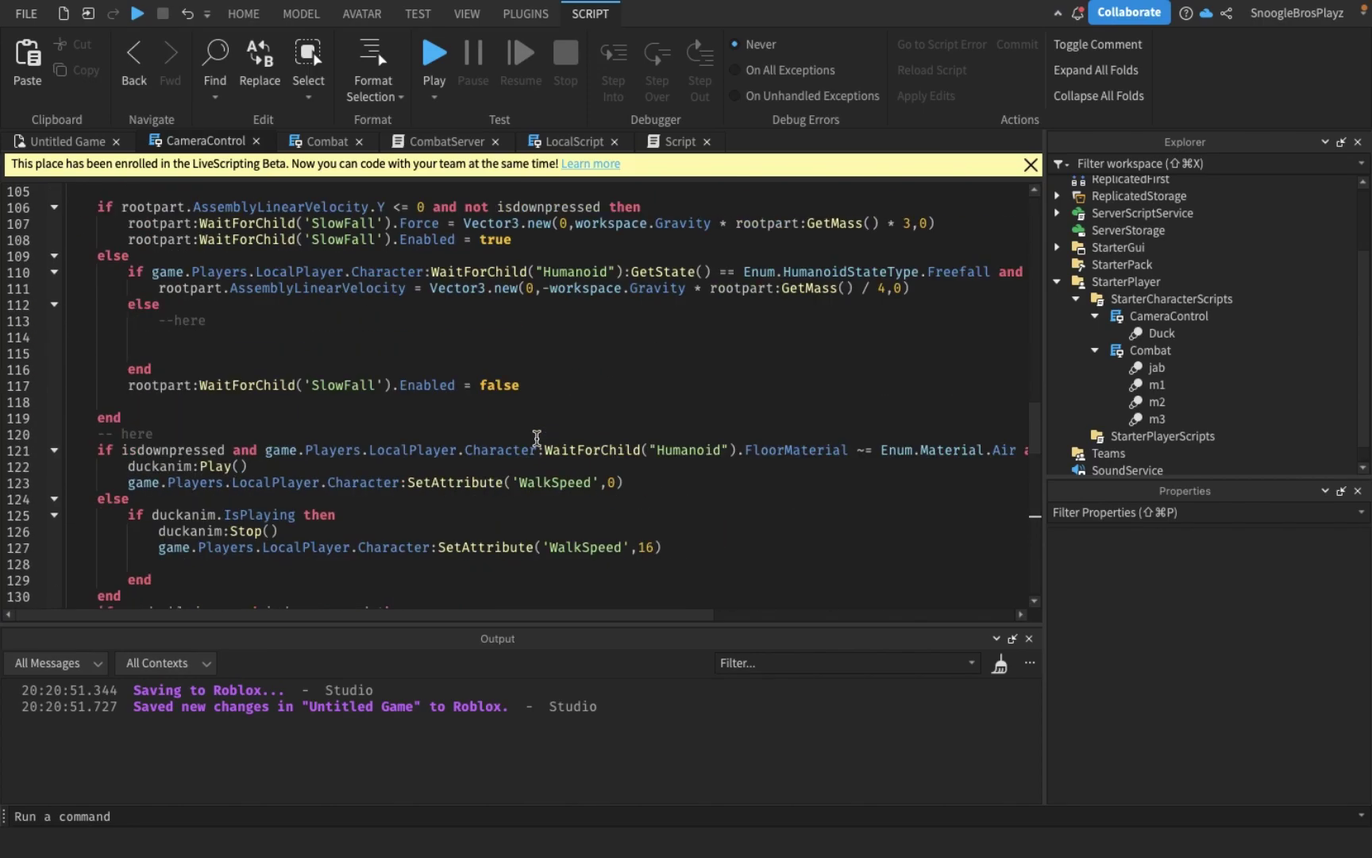
{"action": "scroll", "coordinate": [536, 438], "scroll_direction": "up", "scroll_amount": 1}
{"action": "scroll", "coordinate": [536, 438], "scroll_direction": "up", "scroll_amount": 4}
{"action": "scroll", "coordinate": [536, 438], "scroll_direction": "up", "scroll_amount": 3}
{"action": "scroll", "coordinate": [536, 438], "scroll_direction": "up", "scroll_amount": 2}
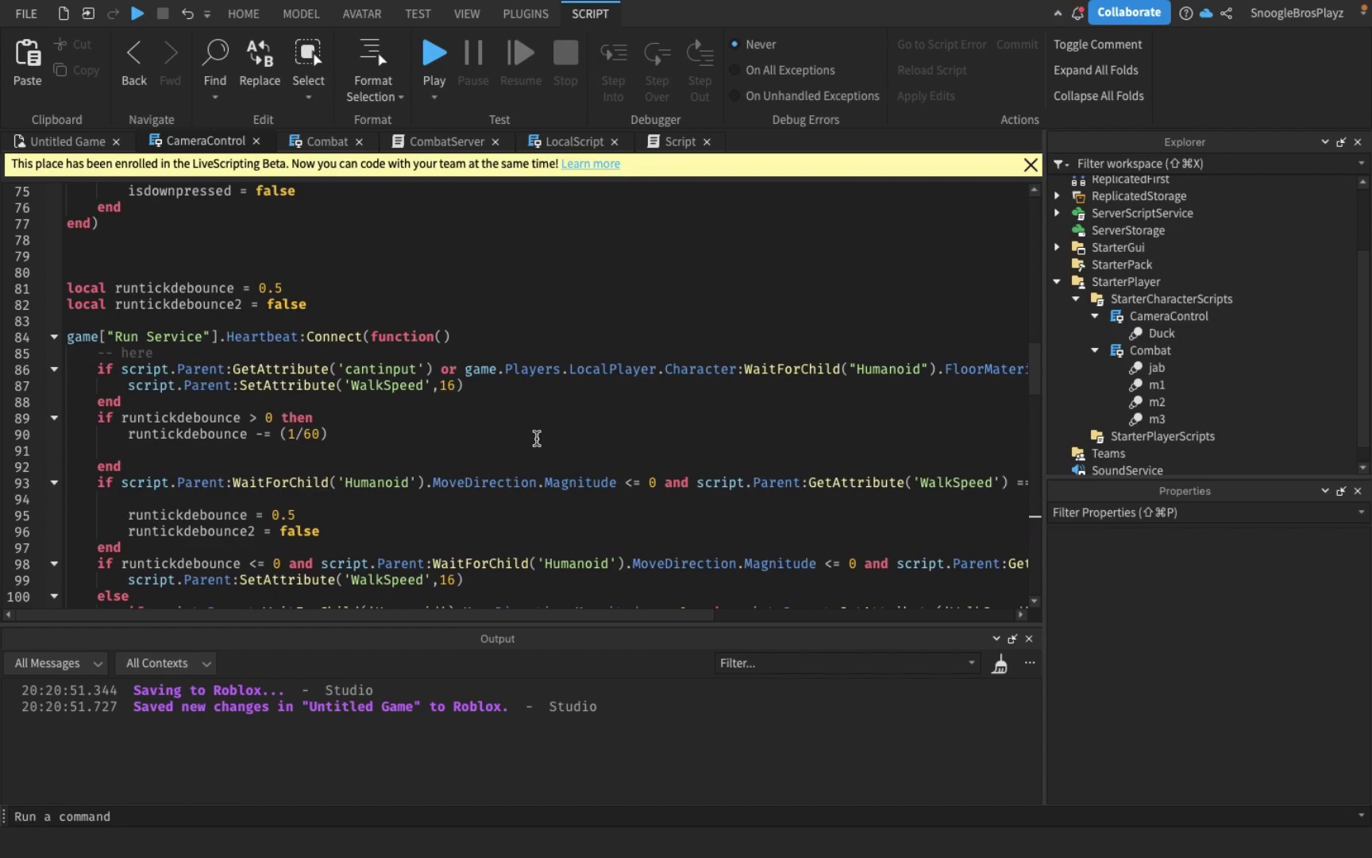
{"action": "scroll", "coordinate": [411, 410], "scroll_direction": "down", "scroll_amount": 2}
{"action": "scroll", "coordinate": [411, 410], "scroll_direction": "down", "scroll_amount": 2}
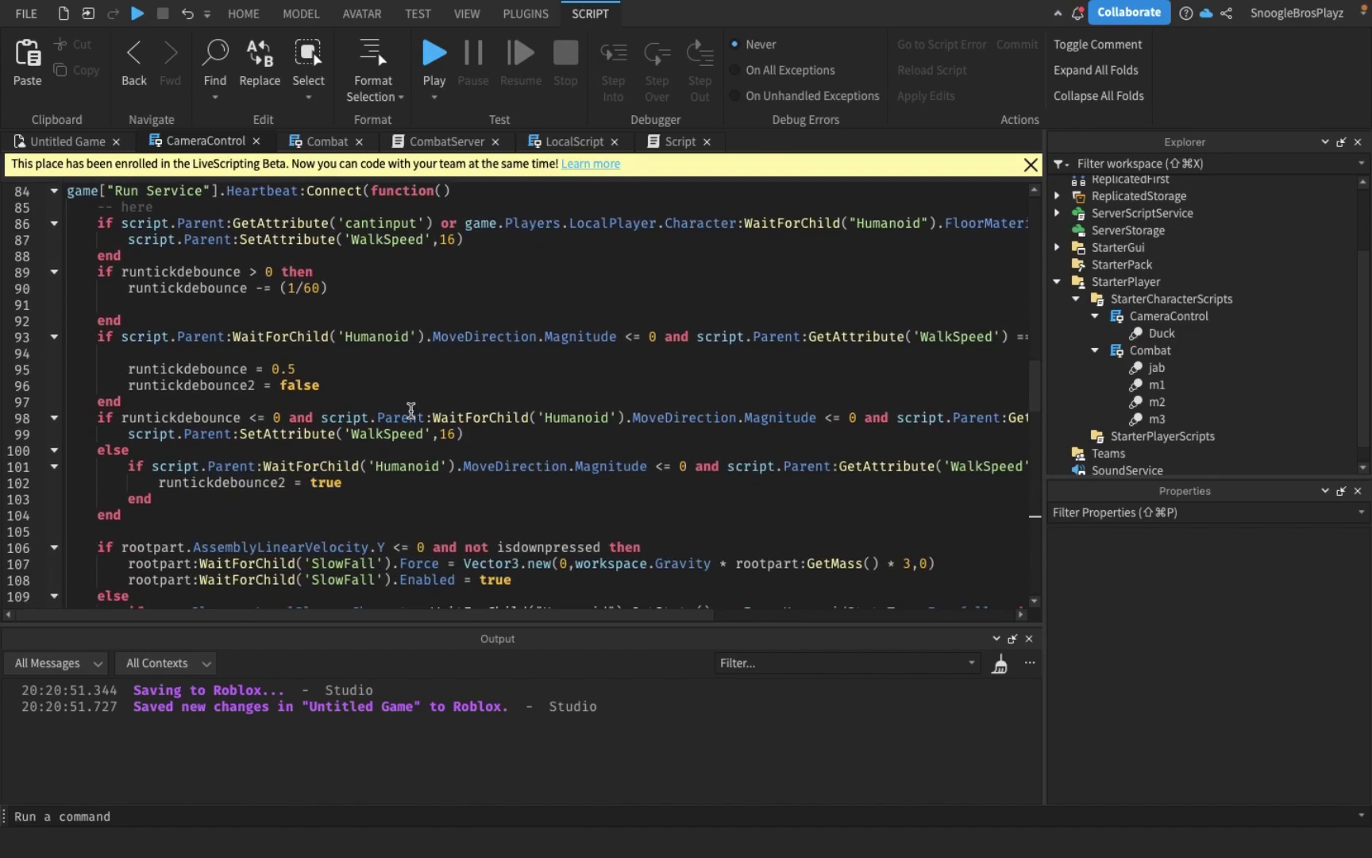
{"action": "scroll", "coordinate": [411, 411], "scroll_direction": "down", "scroll_amount": 2}
{"action": "scroll", "coordinate": [411, 411], "scroll_direction": "down", "scroll_amount": 3}
{"action": "scroll", "coordinate": [411, 410], "scroll_direction": "down", "scroll_amount": 4}
{"action": "scroll", "coordinate": [411, 411], "scroll_direction": "down", "scroll_amount": 4}
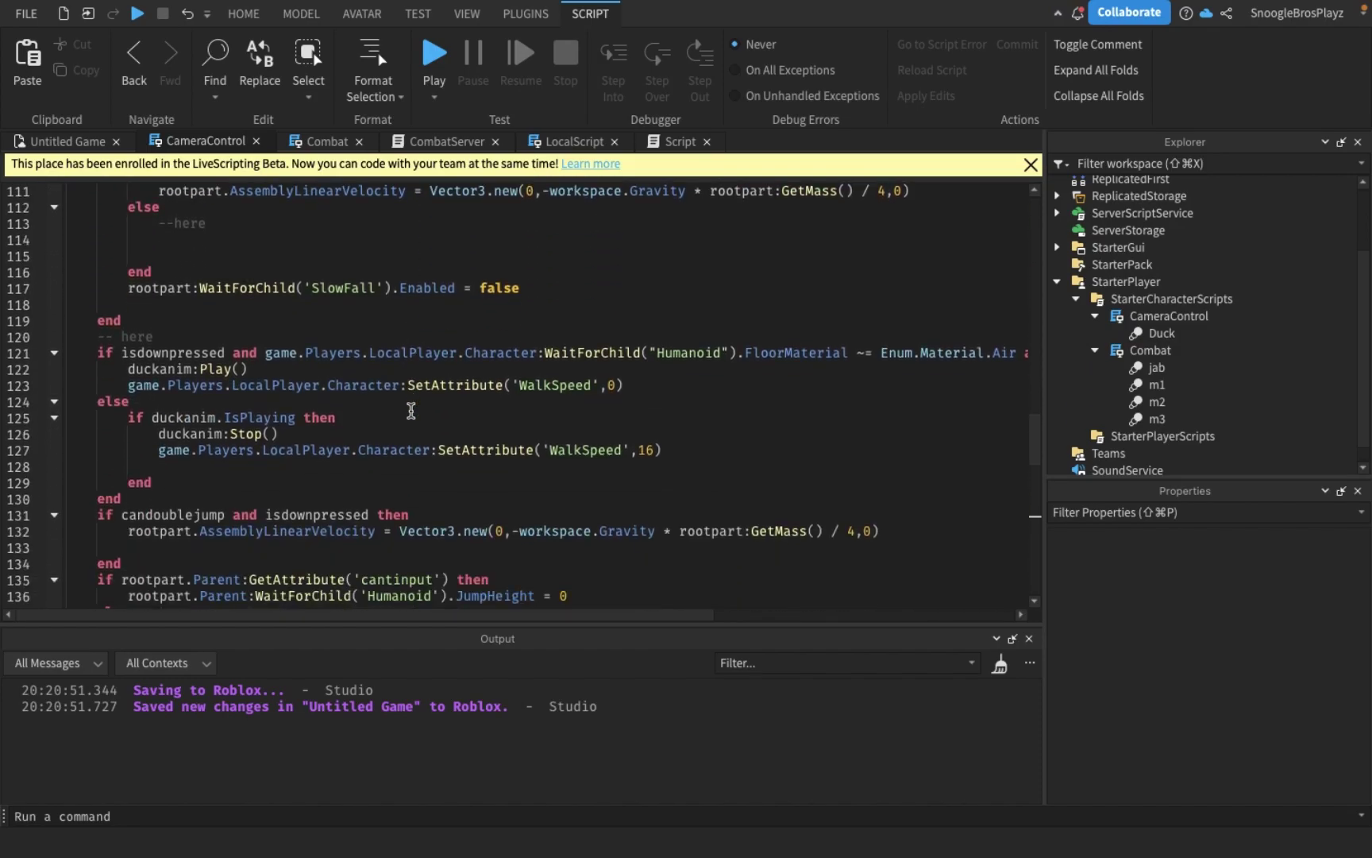
{"action": "scroll", "coordinate": [411, 410], "scroll_direction": "down", "scroll_amount": 1}
{"action": "mouse_move", "coordinate": [99, 337]}
{"action": "left_mouse_down"}
{"action": "mouse_move", "coordinate": [137, 421]}
{"action": "mouse_move", "coordinate": [140, 486]}
{"action": "left_mouse_up"}
{"action": "left_click", "coordinate": [141, 485]}
{"action": "scroll", "coordinate": [440, 403], "scroll_direction": "up", "scroll_amount": 1}
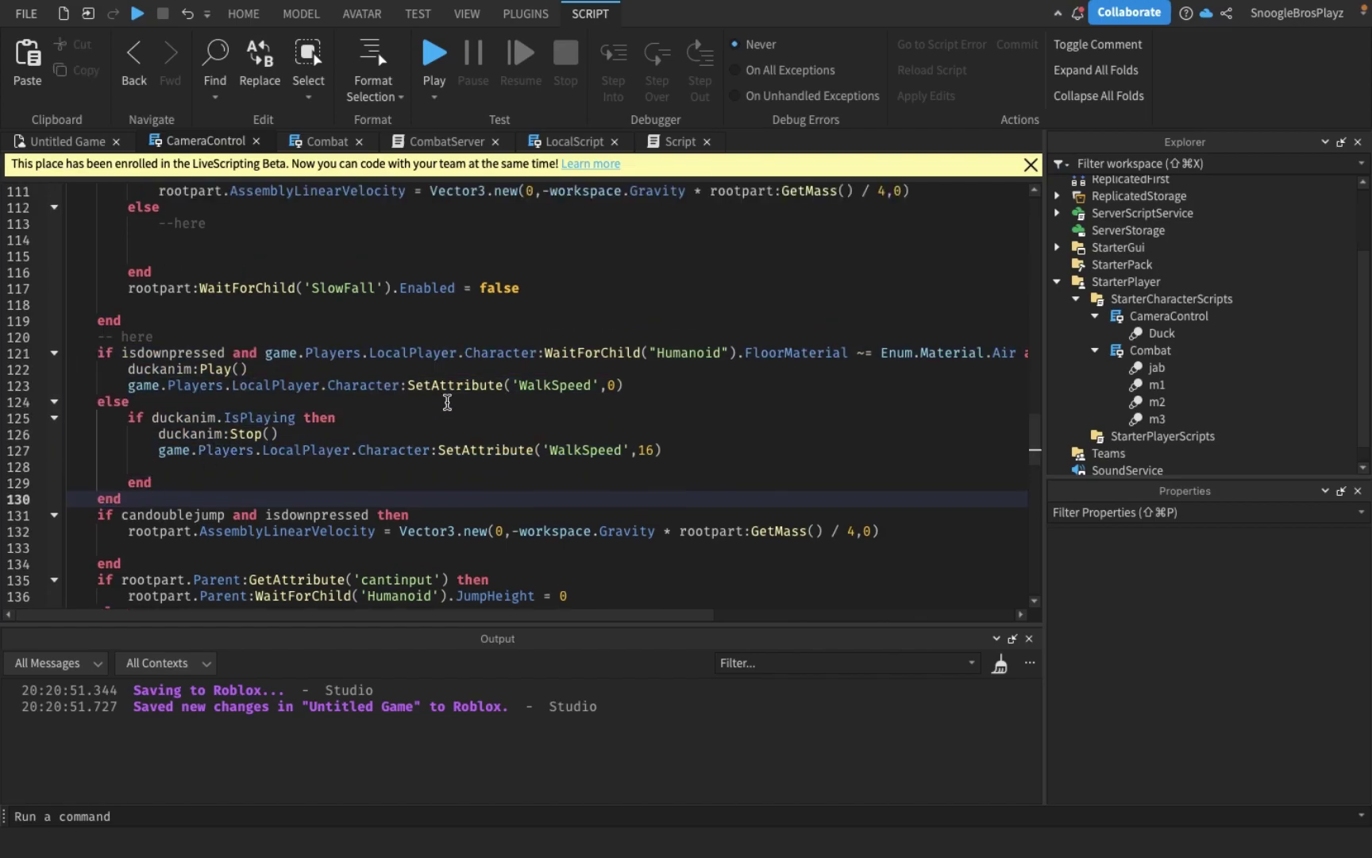
{"action": "scroll", "coordinate": [440, 404], "scroll_direction": "right", "scroll_amount": 3}
{"action": "scroll", "coordinate": [593, 370], "scroll_direction": "right", "scroll_amount": 10}
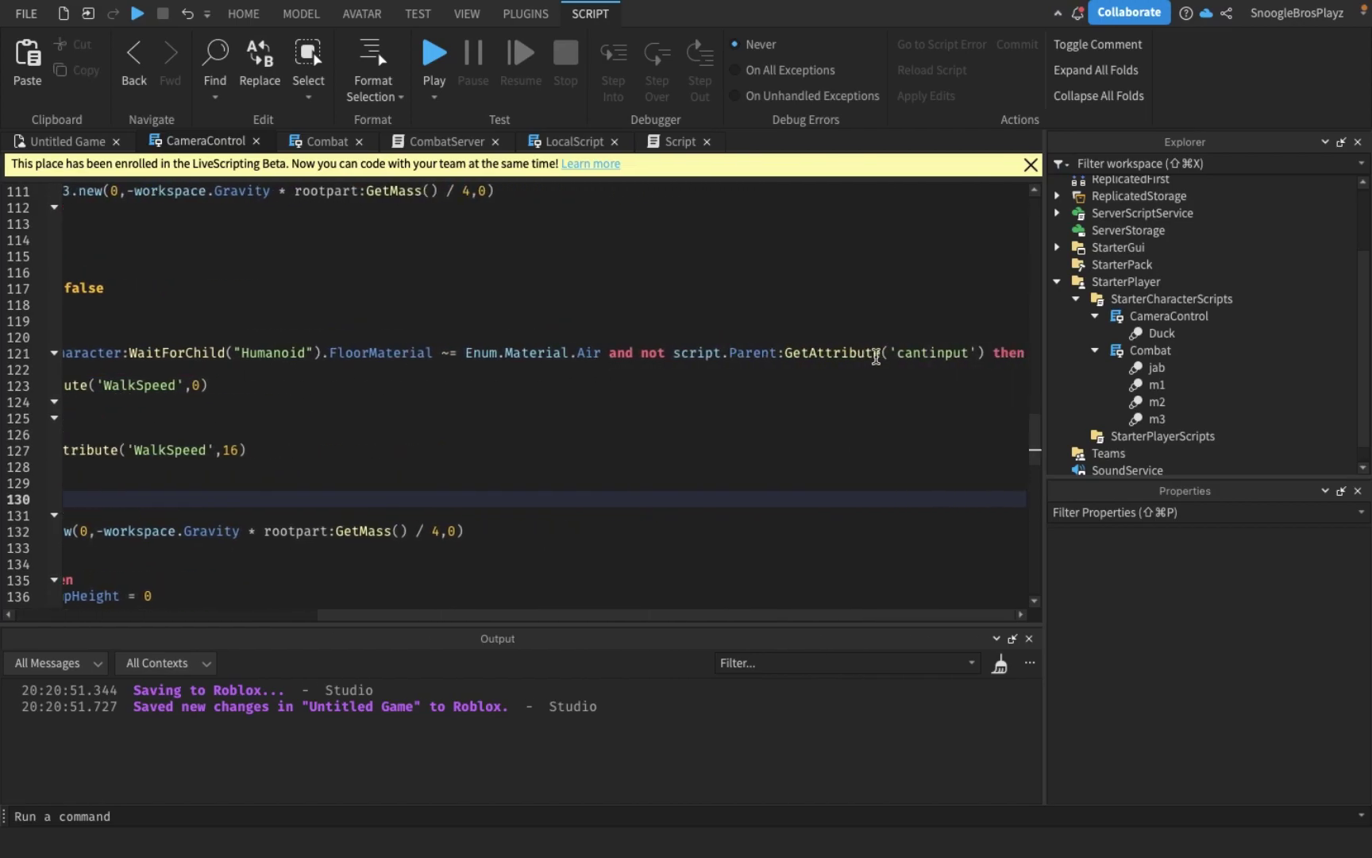
{"action": "scroll", "coordinate": [747, 344], "scroll_direction": "left", "scroll_amount": 1}
{"action": "scroll", "coordinate": [747, 346], "scroll_direction": "left", "scroll_amount": 10}
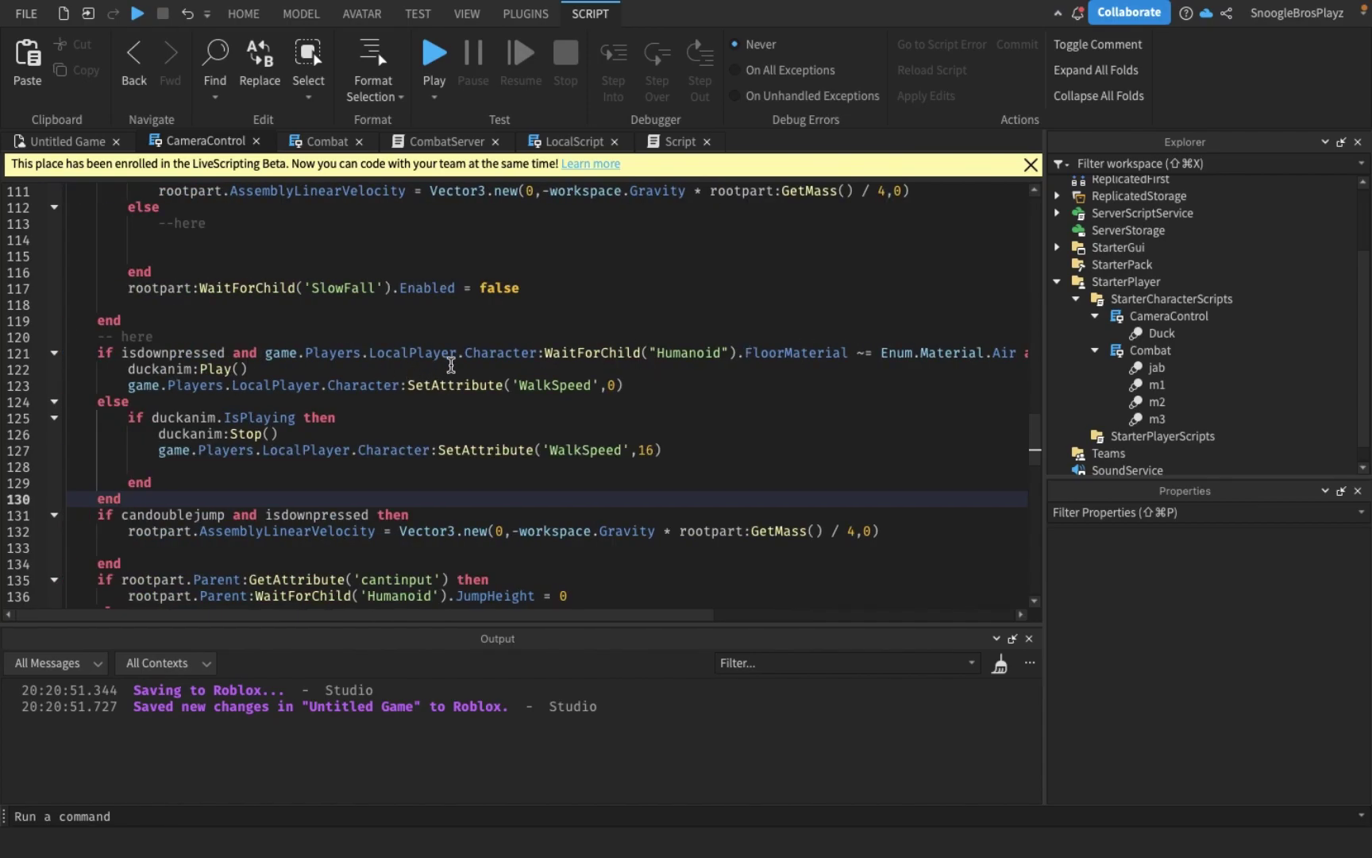
{"action": "left_click", "coordinate": [211, 368]}
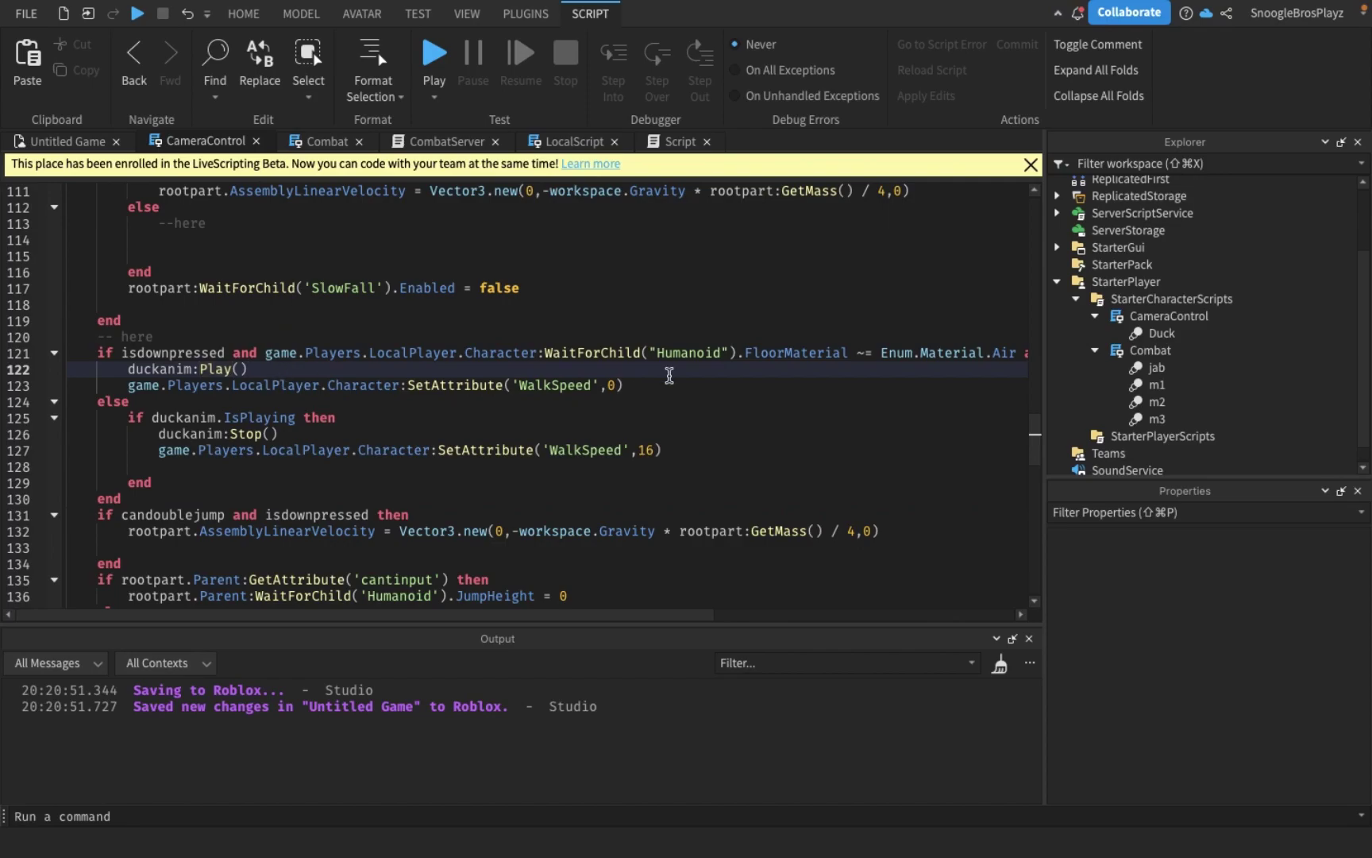
{"action": "scroll", "coordinate": [948, 359], "scroll_direction": "right", "scroll_amount": 1}
{"action": "scroll", "coordinate": [717, 391], "scroll_direction": "up", "scroll_amount": 1}
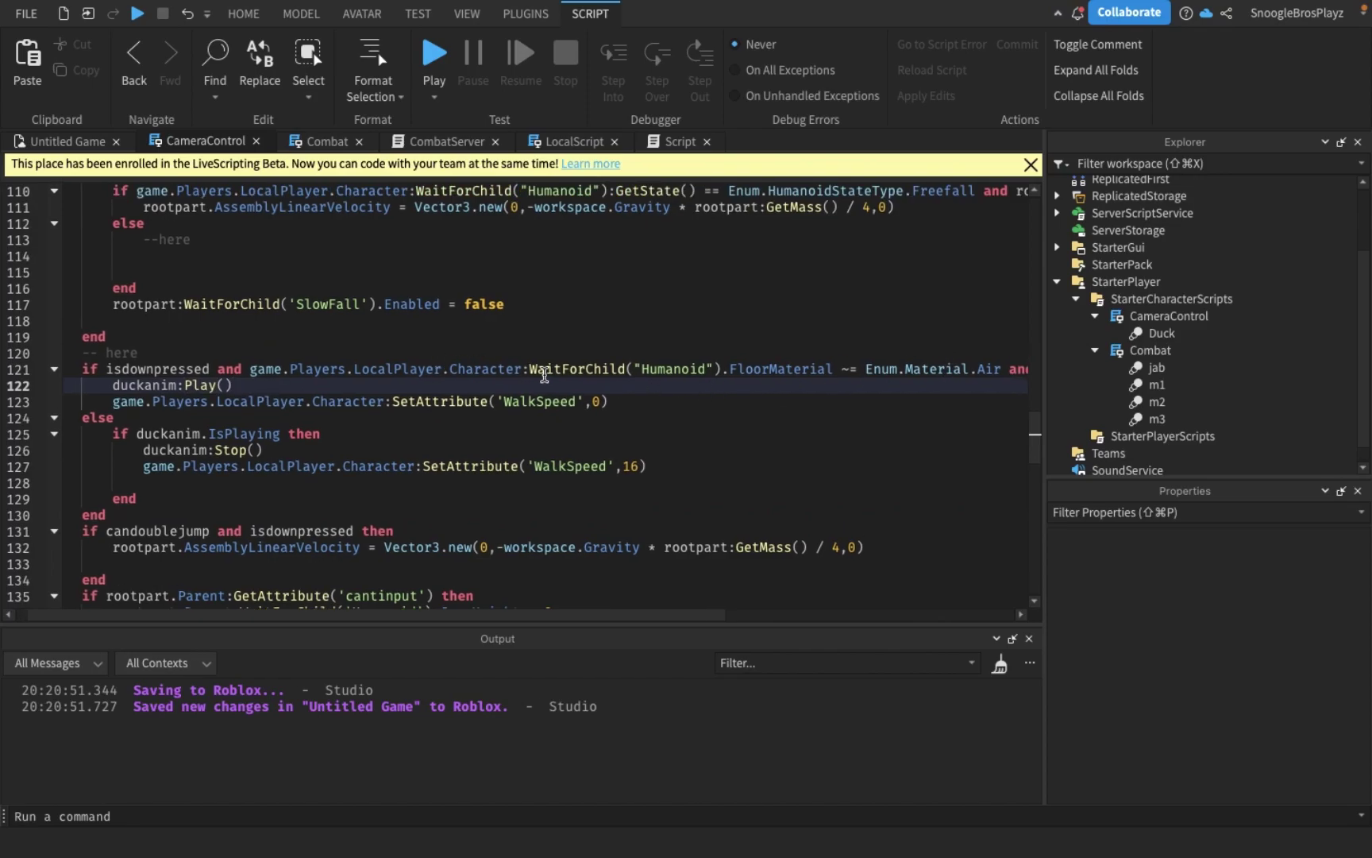
{"action": "scroll", "coordinate": [545, 375], "scroll_direction": "right", "scroll_amount": 5}
{"action": "scroll", "coordinate": [545, 374], "scroll_direction": "left", "scroll_amount": 5}
{"action": "left_click", "coordinate": [166, 433]}
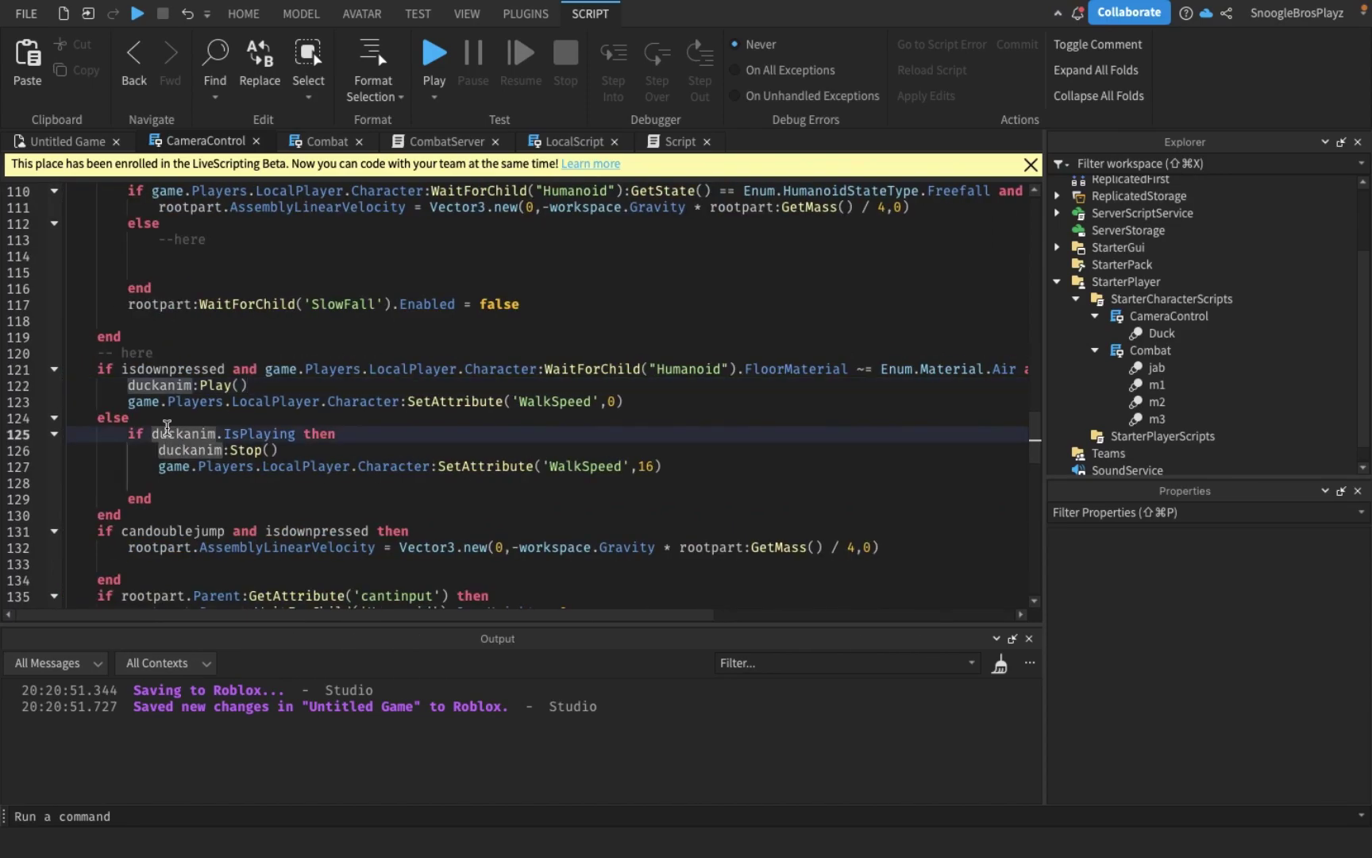
{"action": "left_click", "coordinate": [351, 387]}
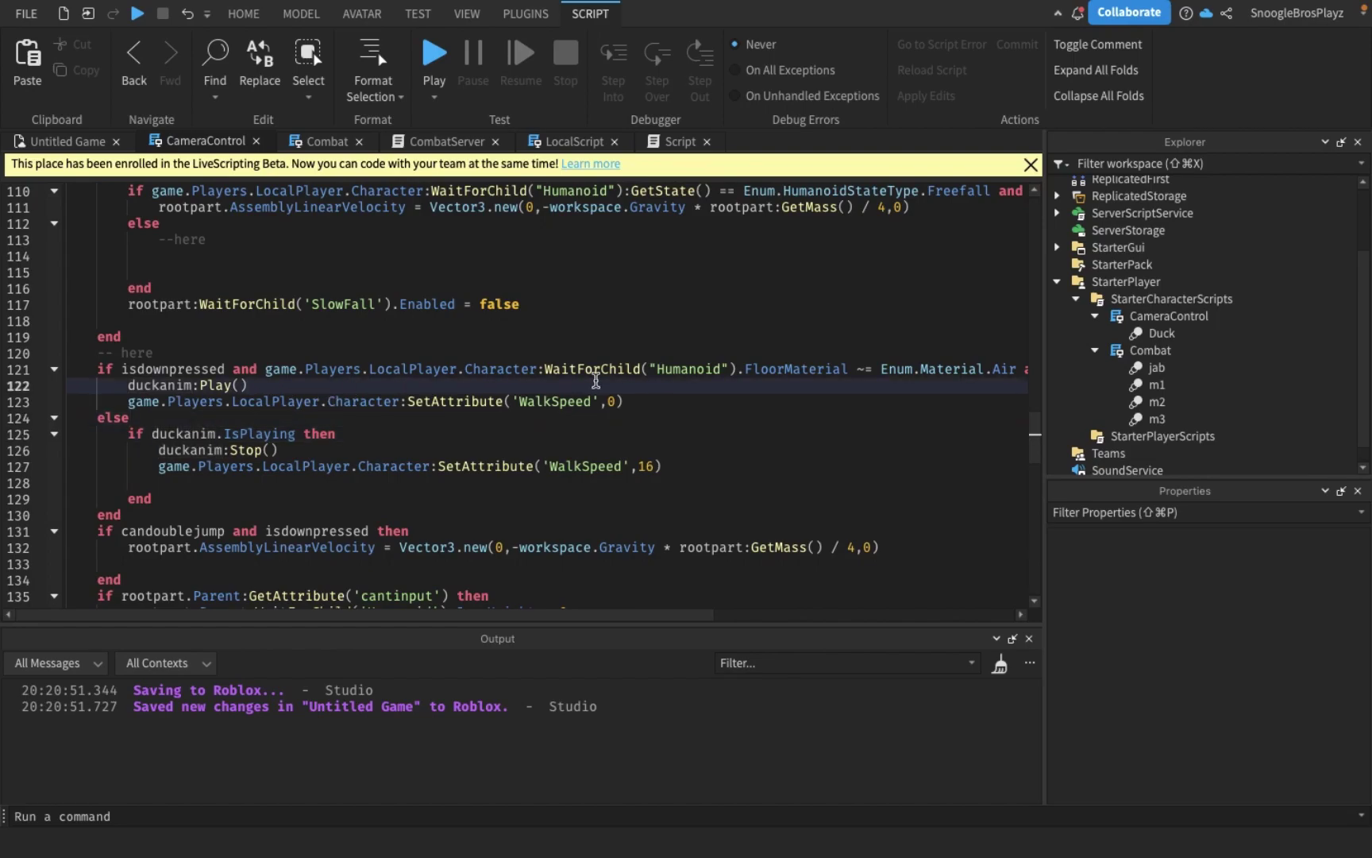
{"action": "left_click", "coordinate": [619, 400]}
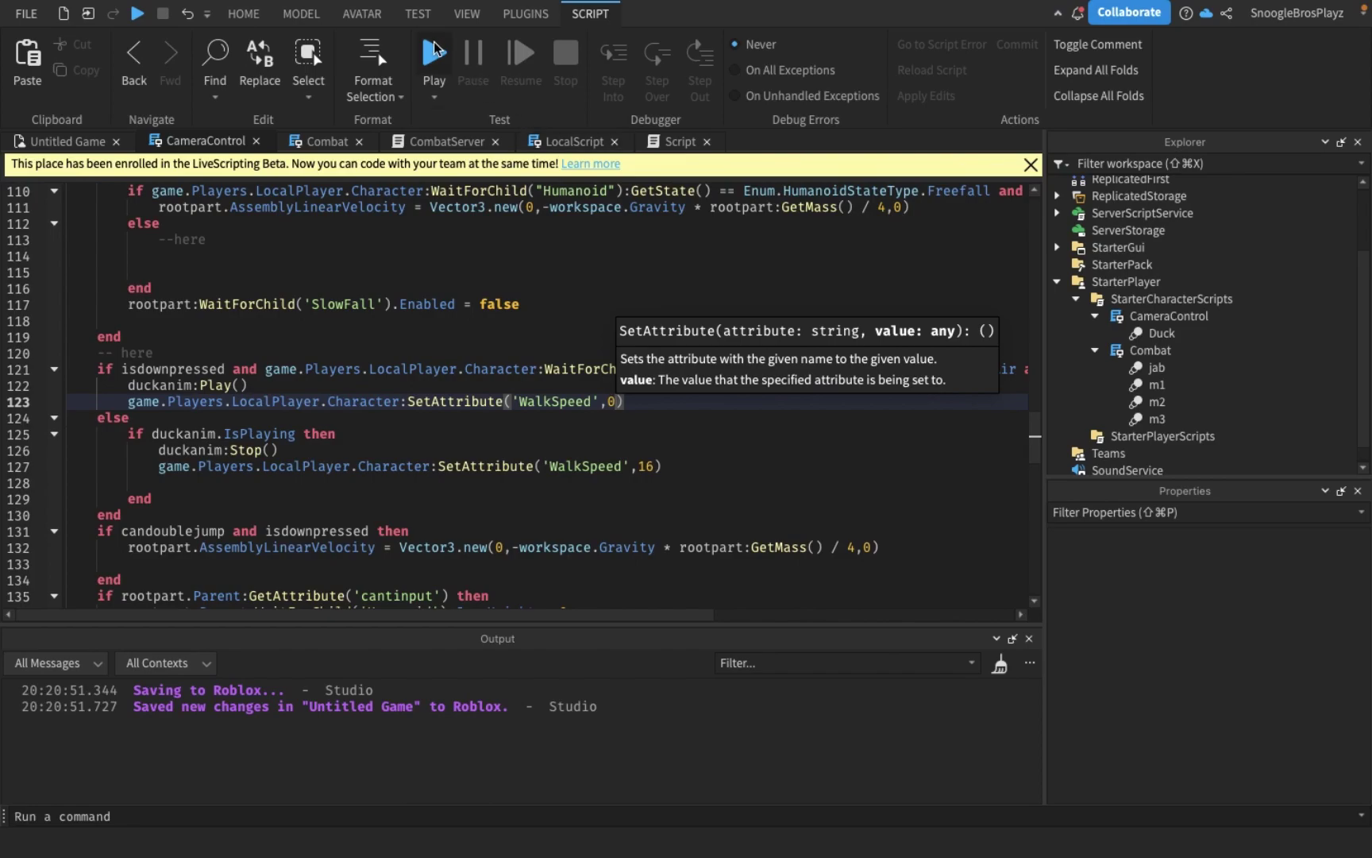
Step: Playtest the game, jumping the character three times, then stop the test
{"action": "left_click", "coordinate": [435, 56]}
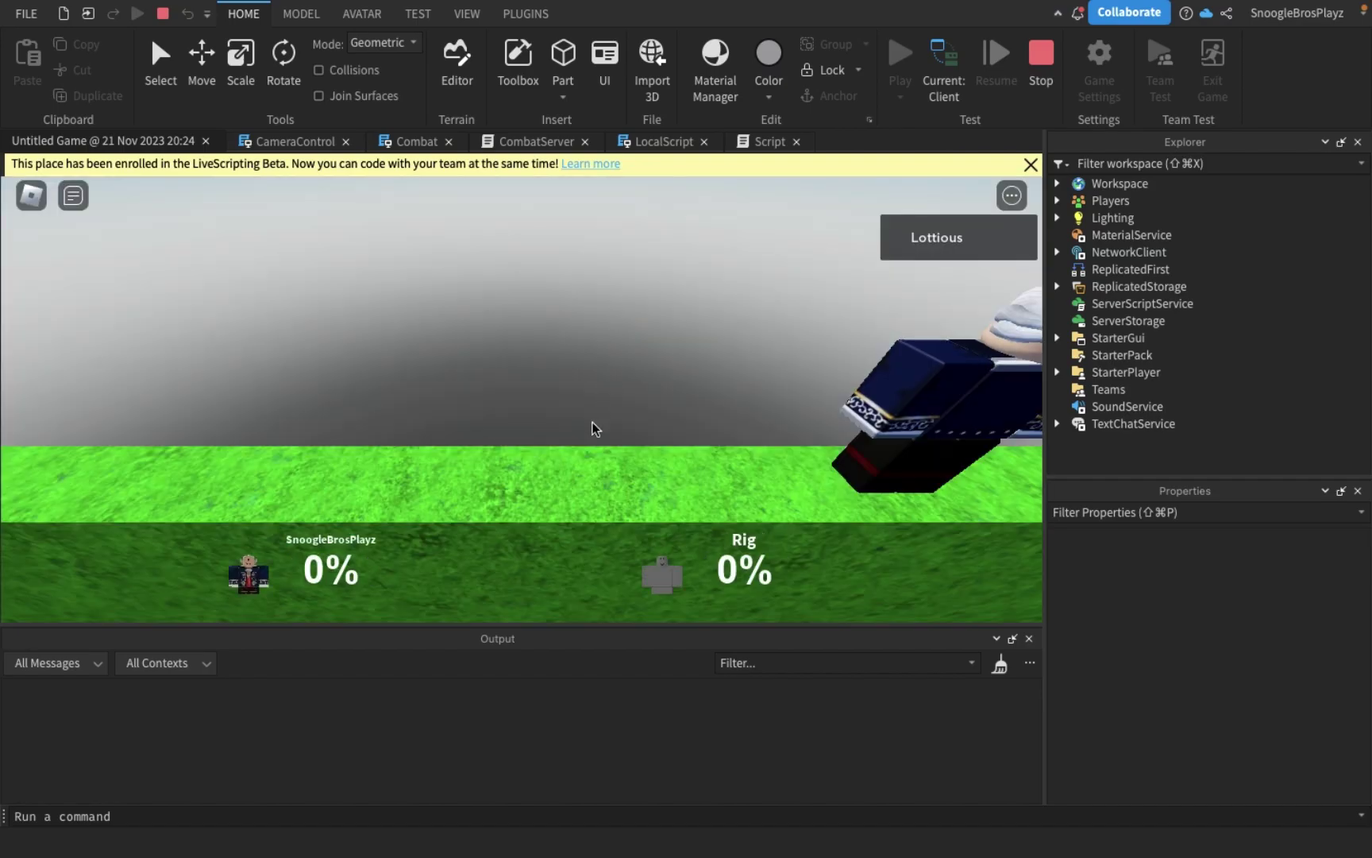
{"action": "key", "text": "space"}
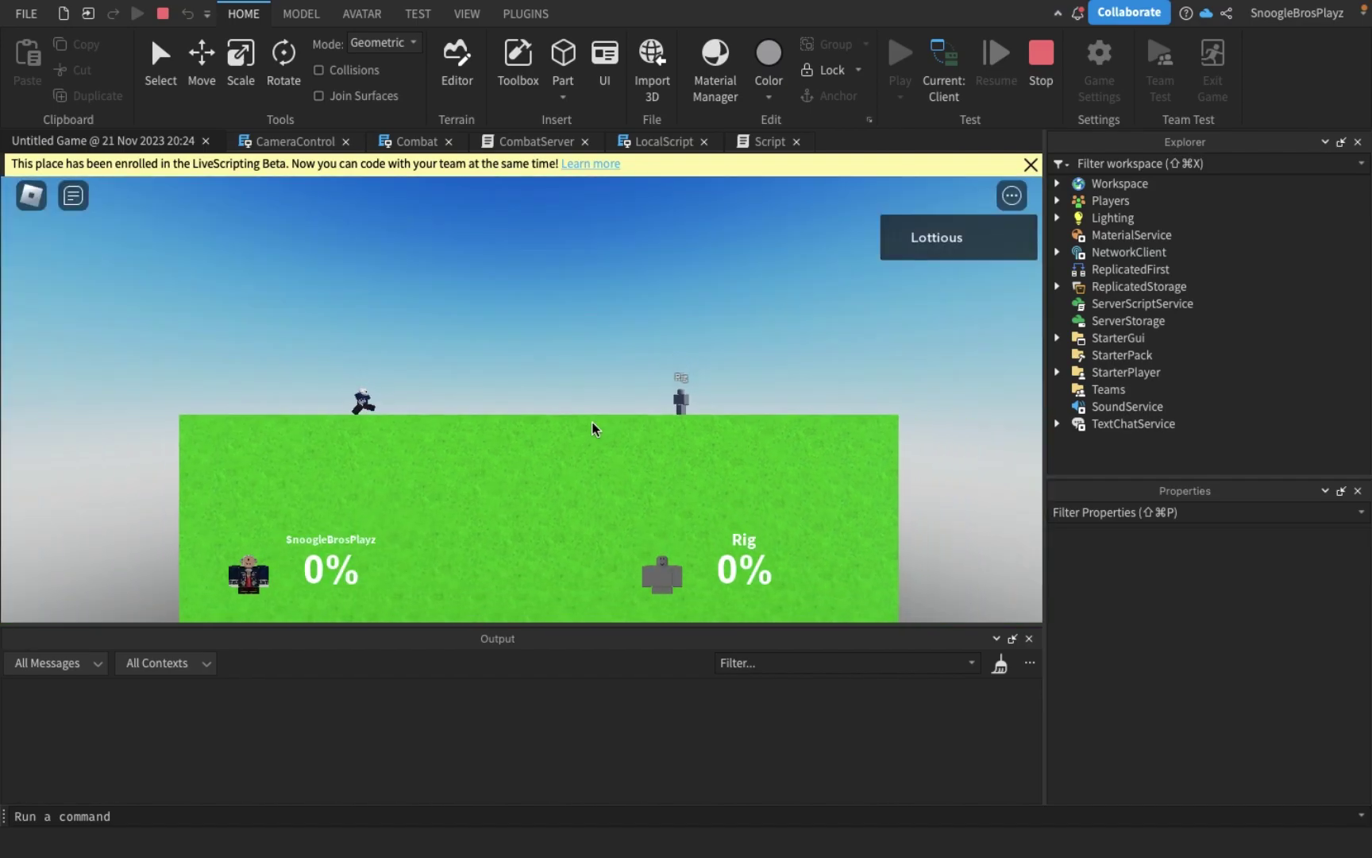
{"action": "key", "text": "space"}
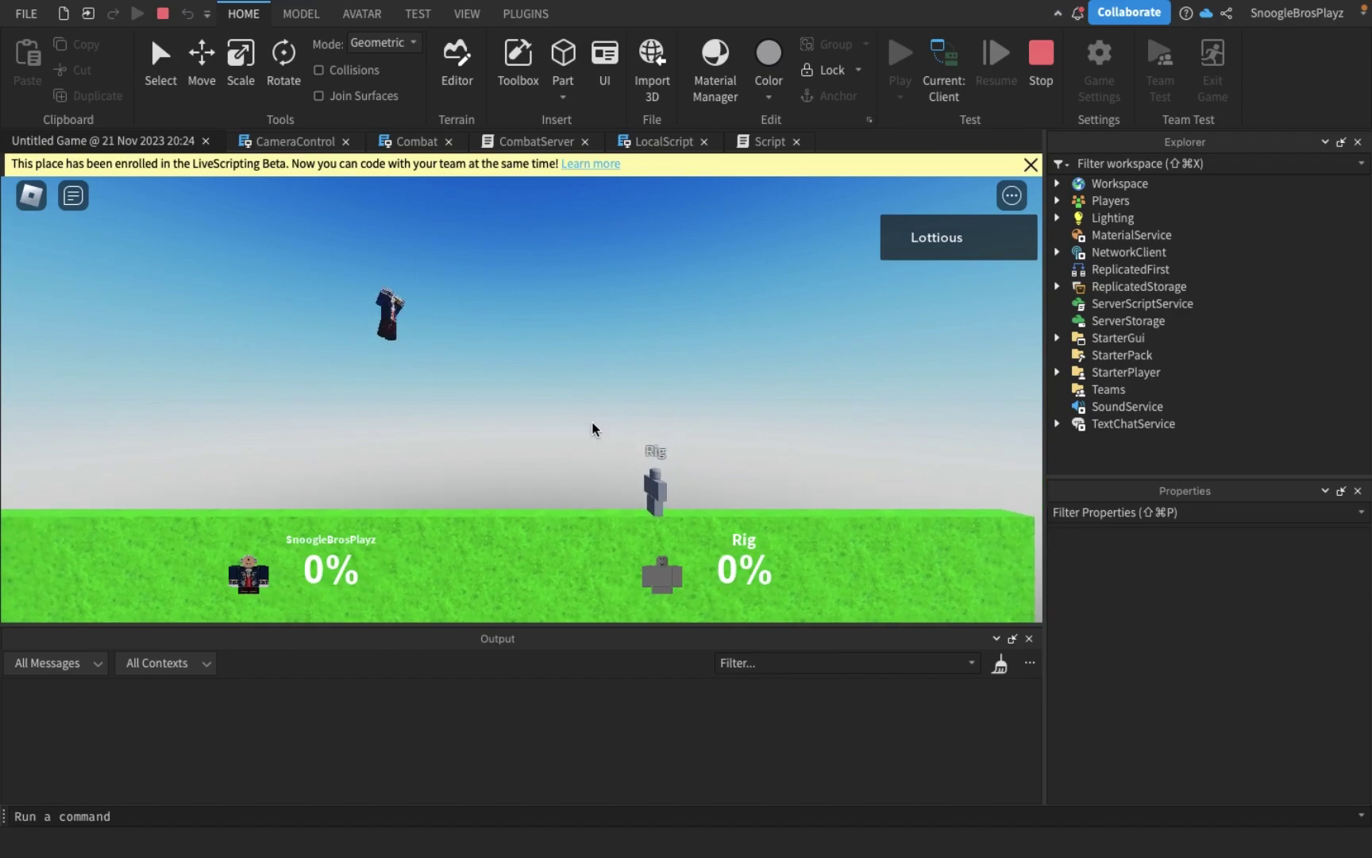
{"action": "key", "text": "space"}
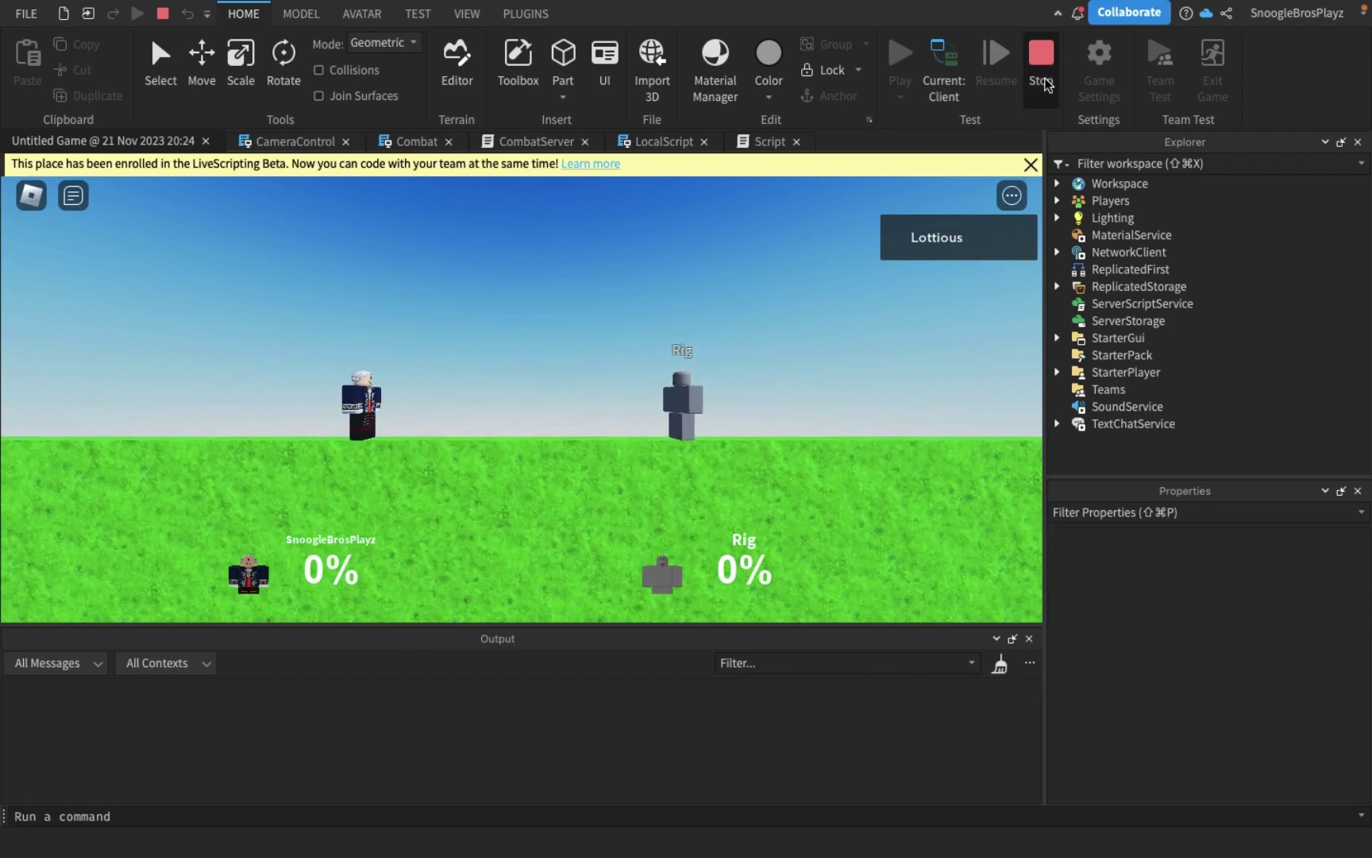
{"action": "left_click", "coordinate": [1041, 56]}
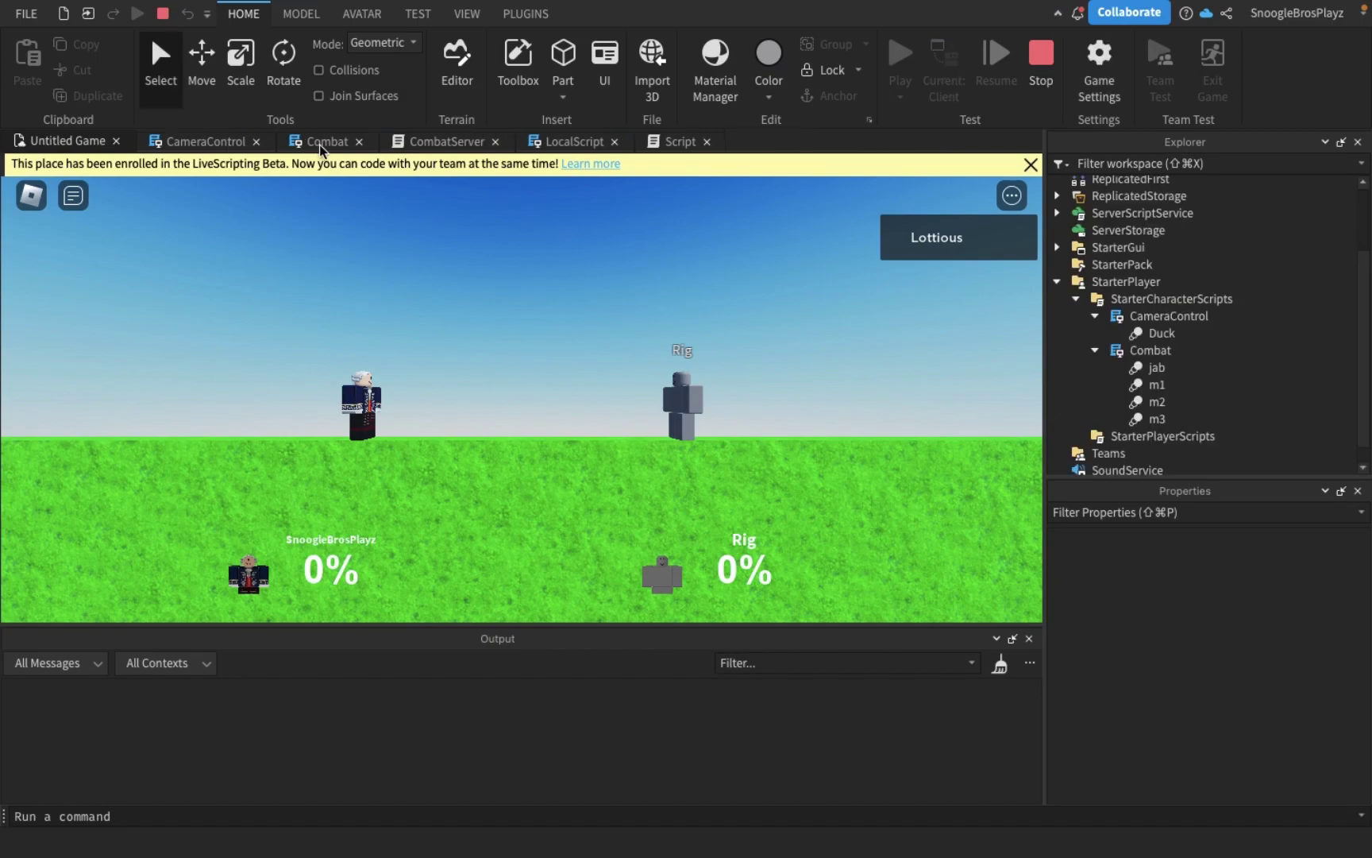
Step: Highlight the duckanim setup lines 21–23 in CameraControl
{"action": "left_click", "coordinate": [200, 143]}
{"action": "scroll", "coordinate": [276, 398], "scroll_direction": "up", "scroll_amount": 15}
{"action": "scroll", "coordinate": [276, 398], "scroll_direction": "up", "scroll_amount": 15}
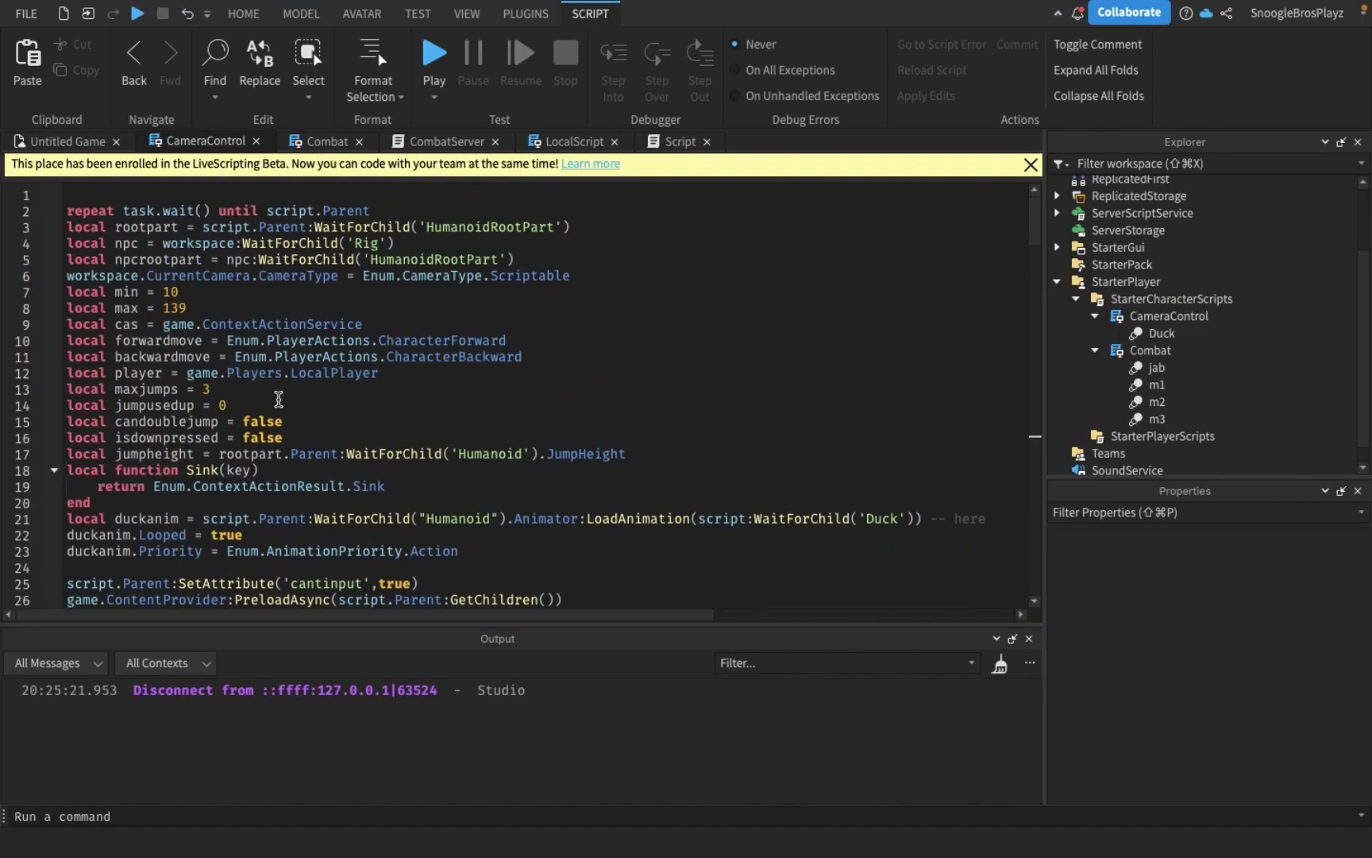
{"action": "scroll", "coordinate": [280, 400], "scroll_direction": "down", "scroll_amount": 1}
{"action": "scroll", "coordinate": [279, 400], "scroll_direction": "down", "scroll_amount": 1}
{"action": "scroll", "coordinate": [279, 399], "scroll_direction": "down", "scroll_amount": 2}
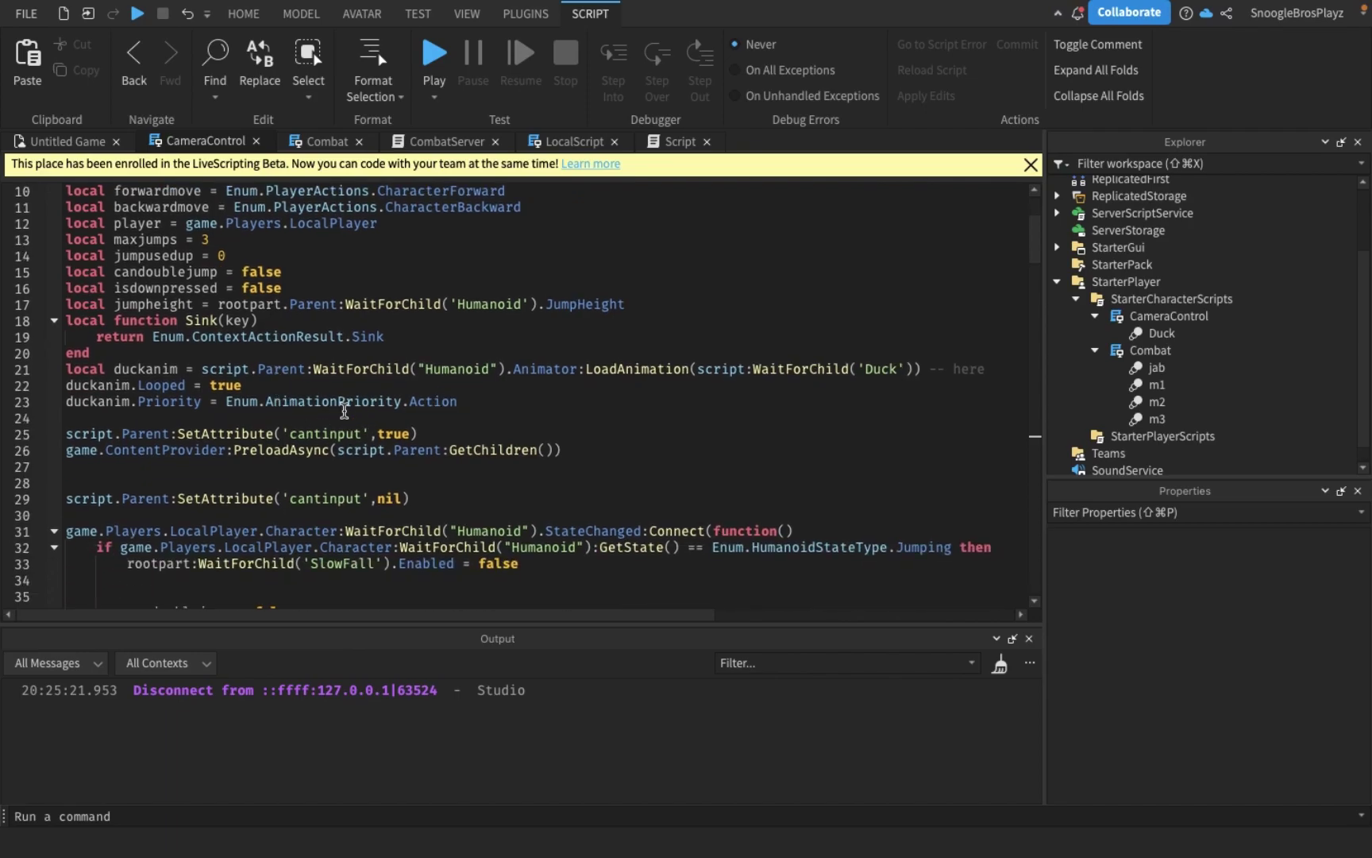
{"action": "left_click_drag", "start_coordinate": [66, 368], "coordinate": [500, 405]}
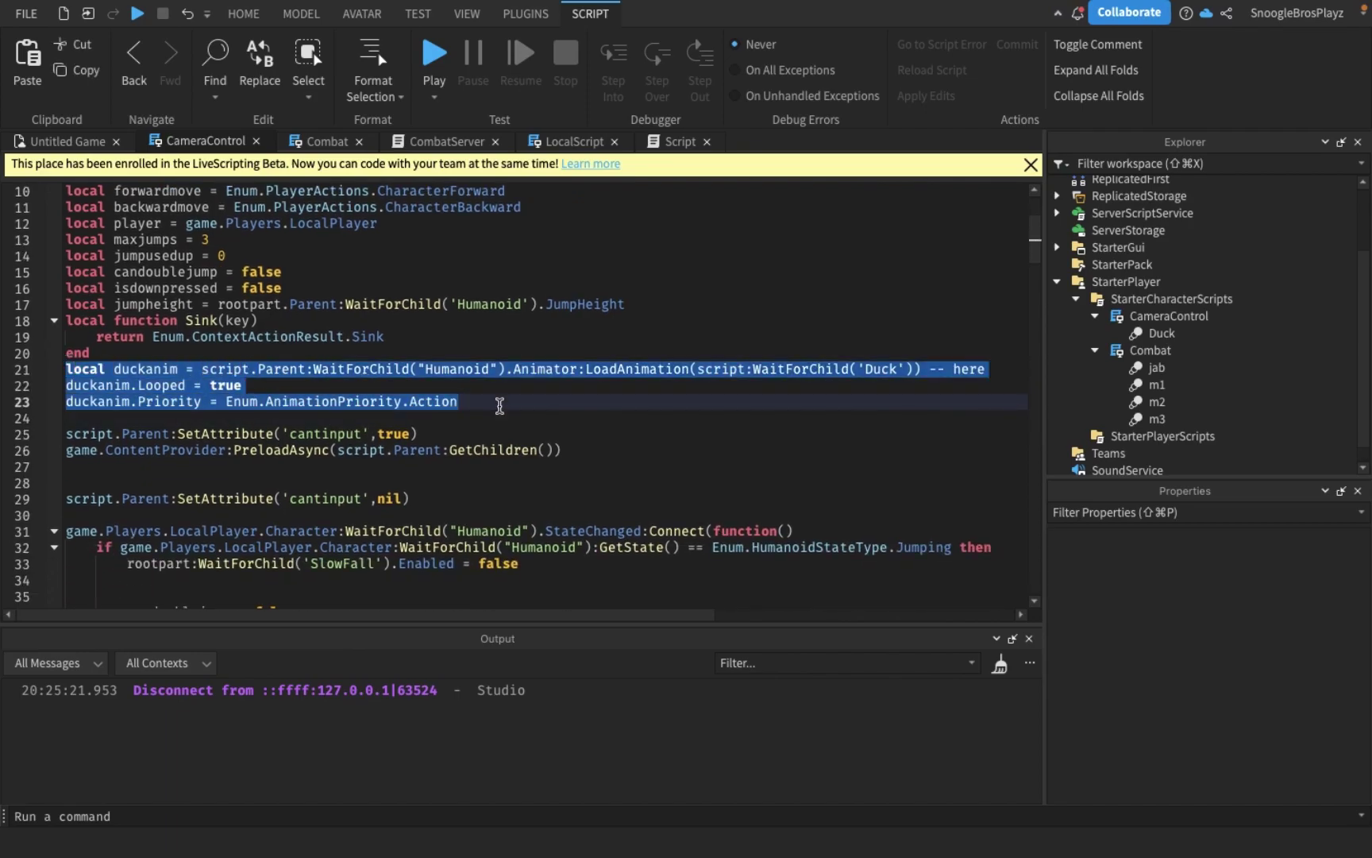
{"action": "left_click", "coordinate": [505, 396]}
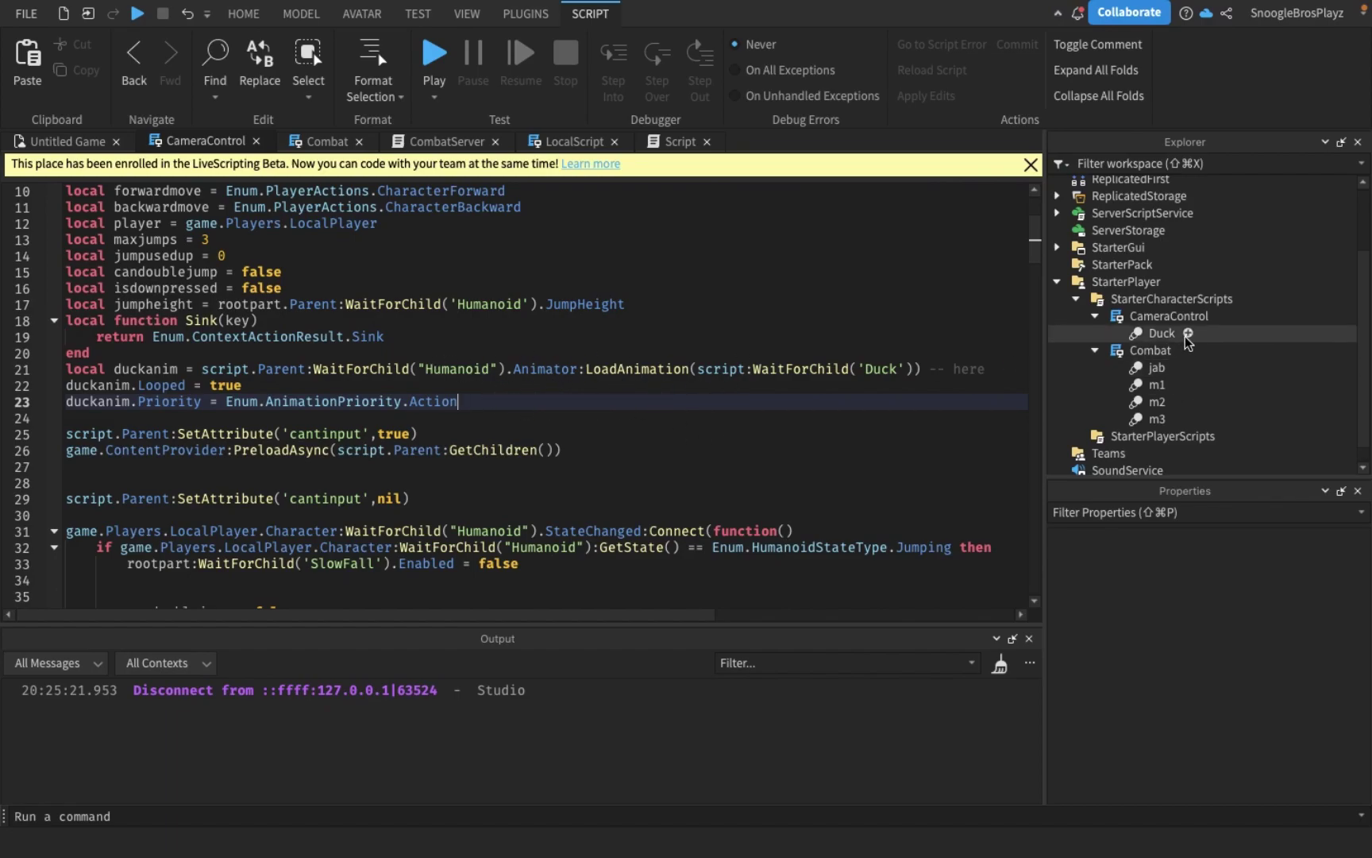
Step: Show the Duck animation's properties in Explorer, then highlight JumpHeight on line 17
{"action": "mouse_move", "coordinate": [1161, 332]}
{"action": "left_click", "coordinate": [1158, 334]}
{"action": "left_click", "coordinate": [1159, 320]}
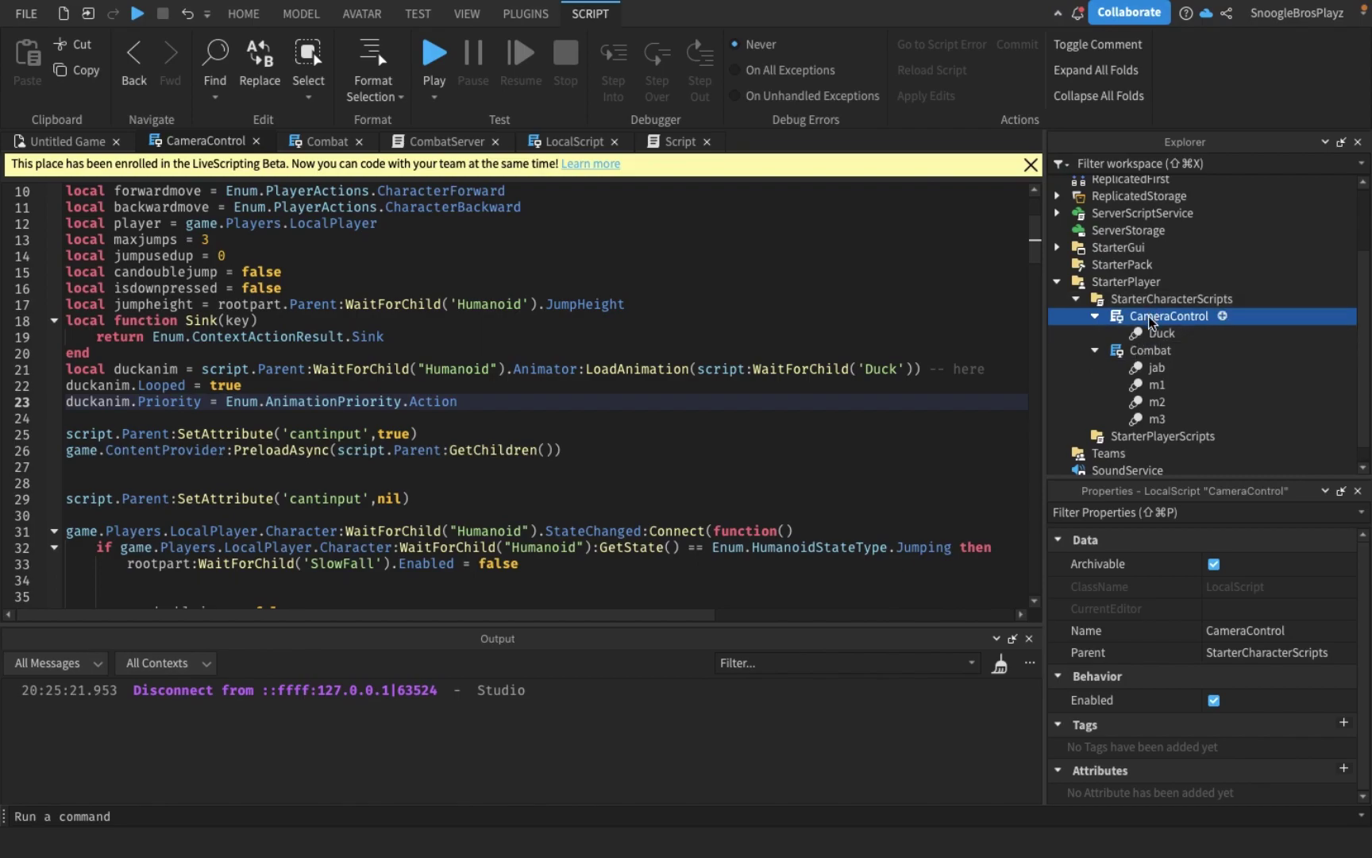
{"action": "left_click", "coordinate": [1153, 333]}
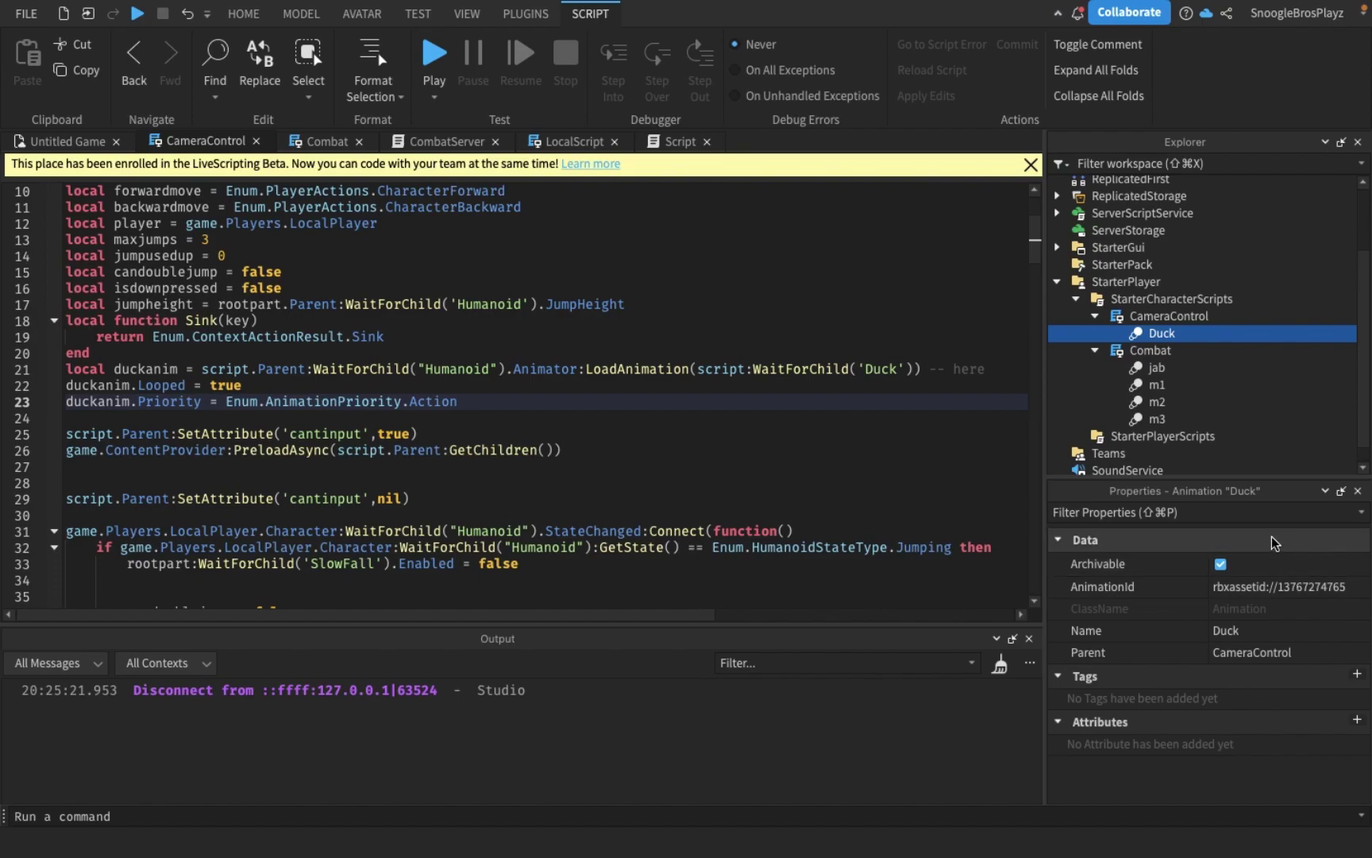
{"action": "left_click", "coordinate": [830, 444]}
{"action": "double_click", "coordinate": [584, 303]}
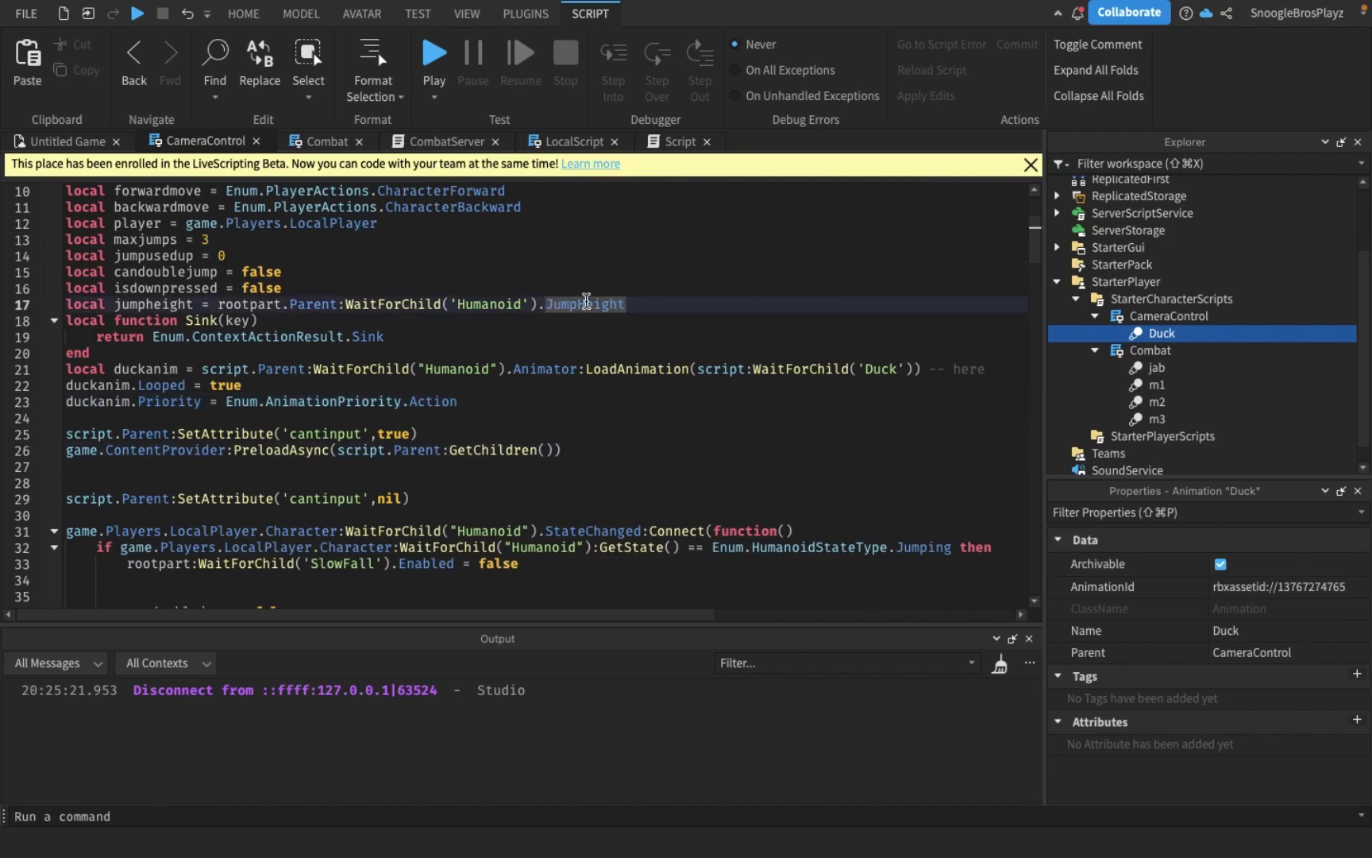